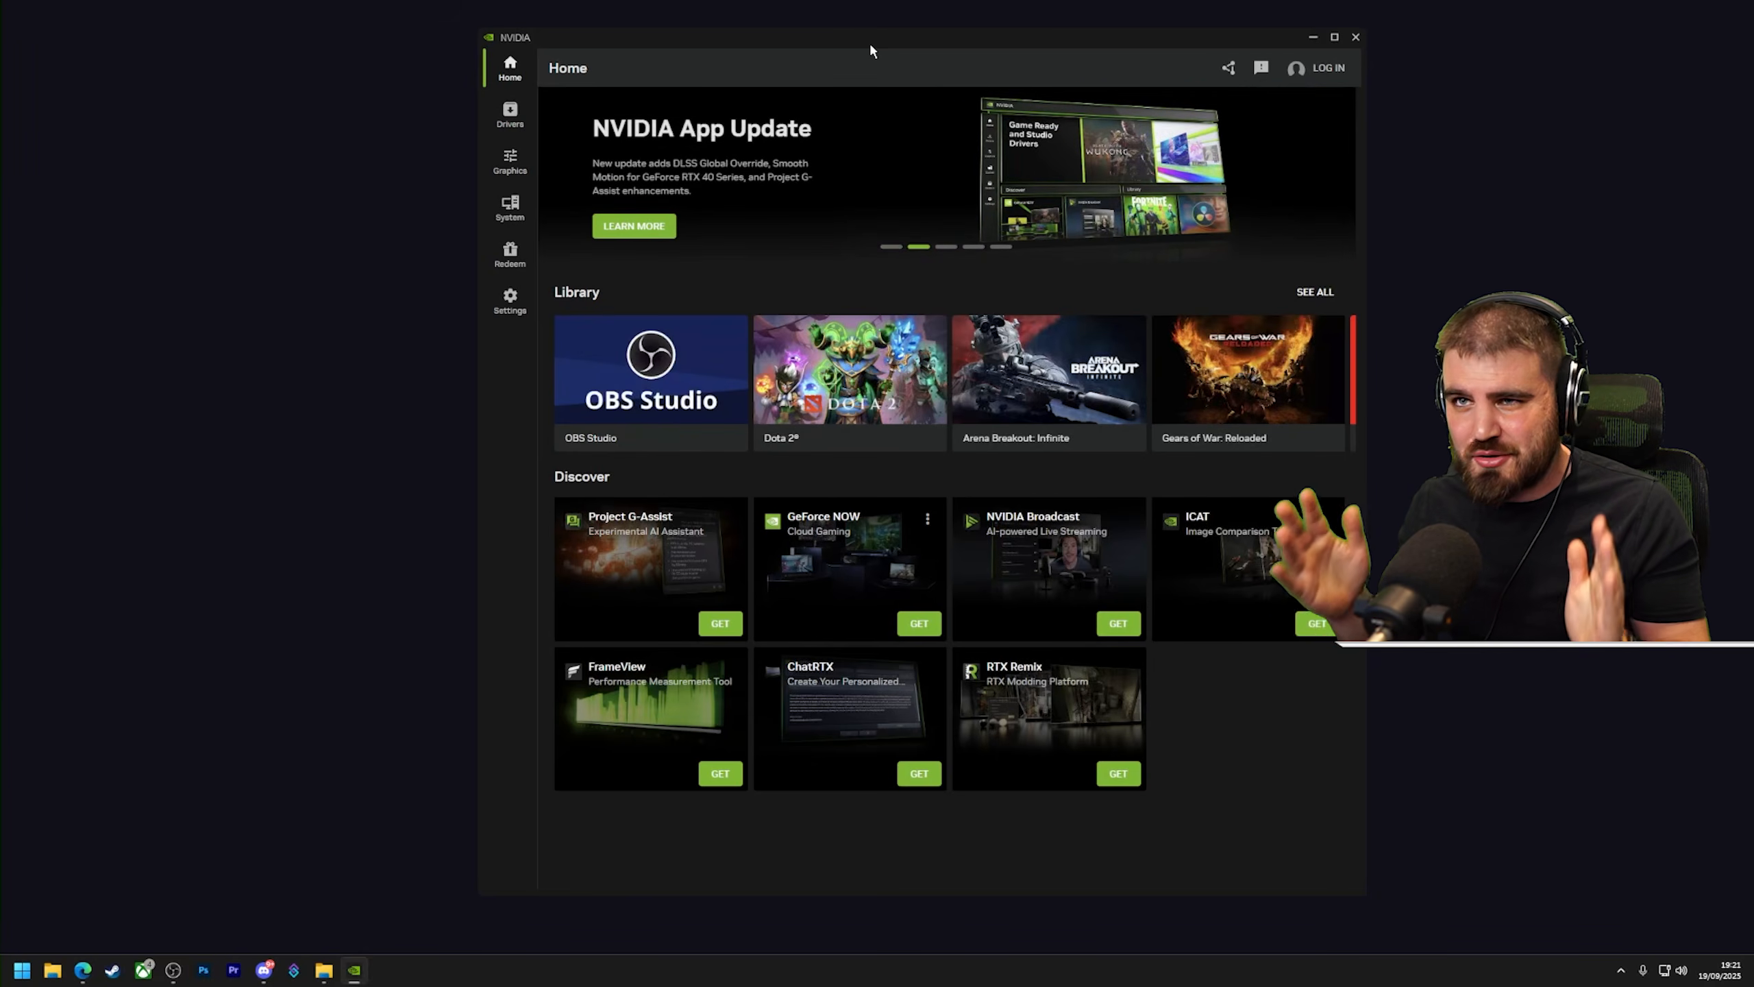
Step: Open the global driver settings of the graphics section, comparing them with the per-program settings
{"action": "left_click", "coordinate": [510, 112]}
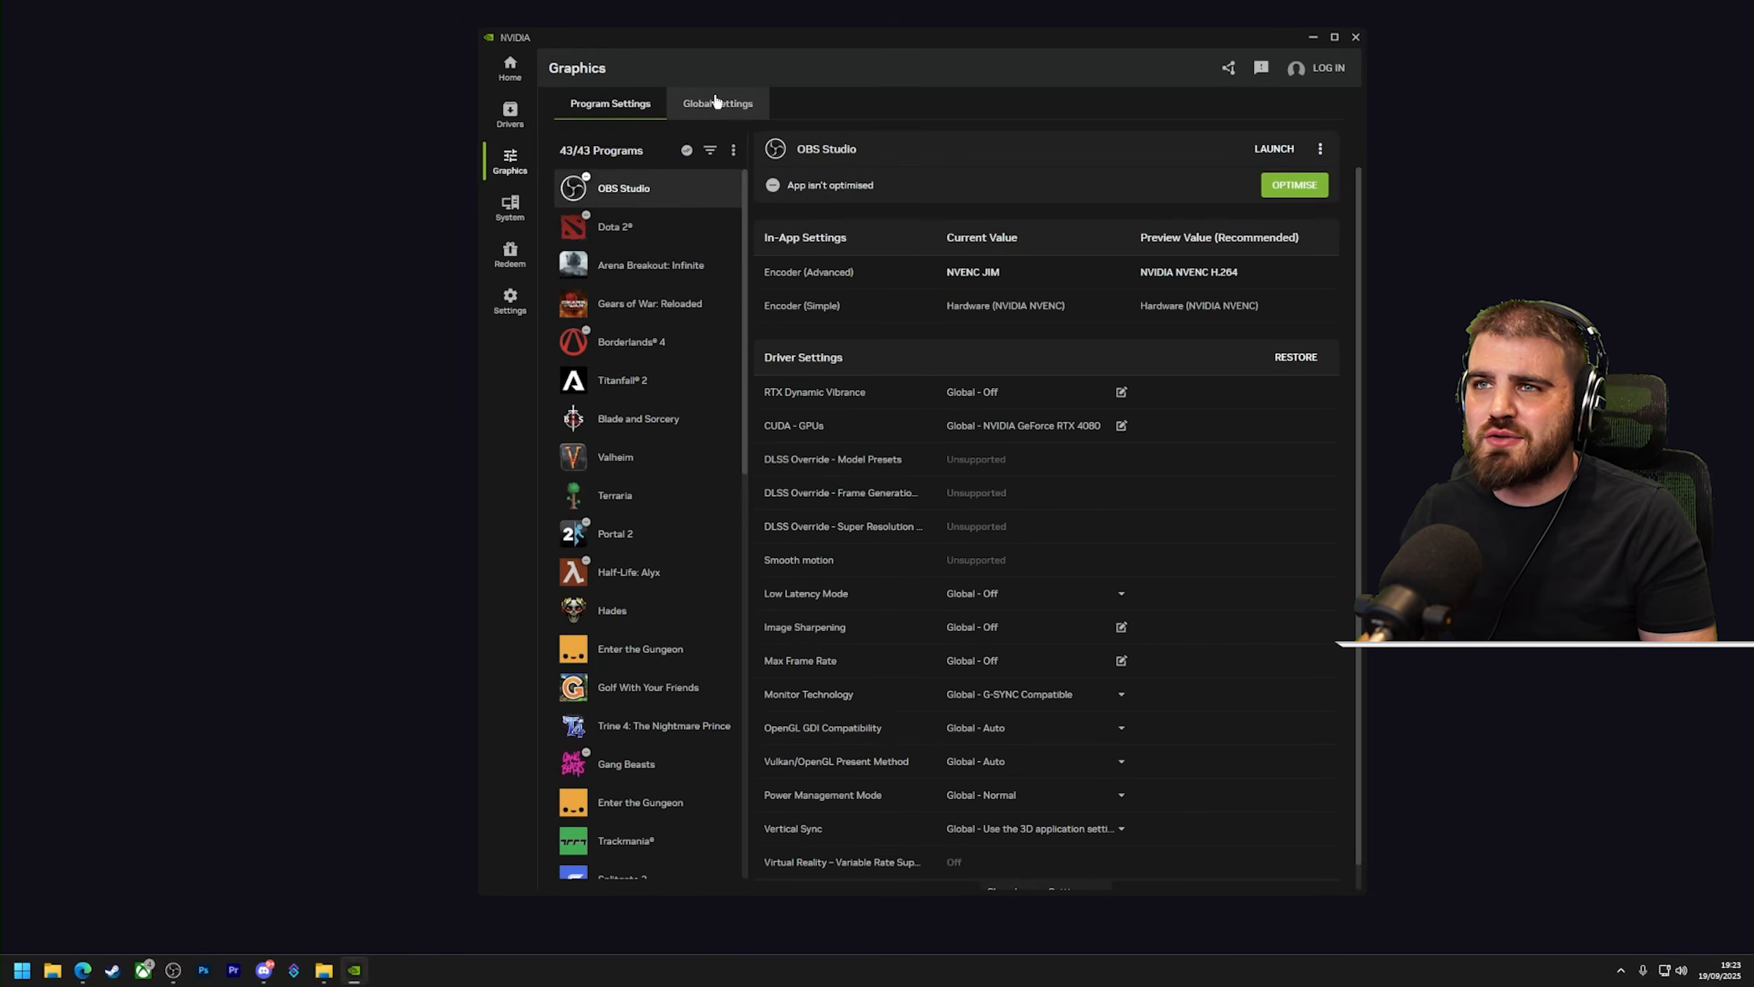
{"action": "left_click", "coordinate": [718, 105]}
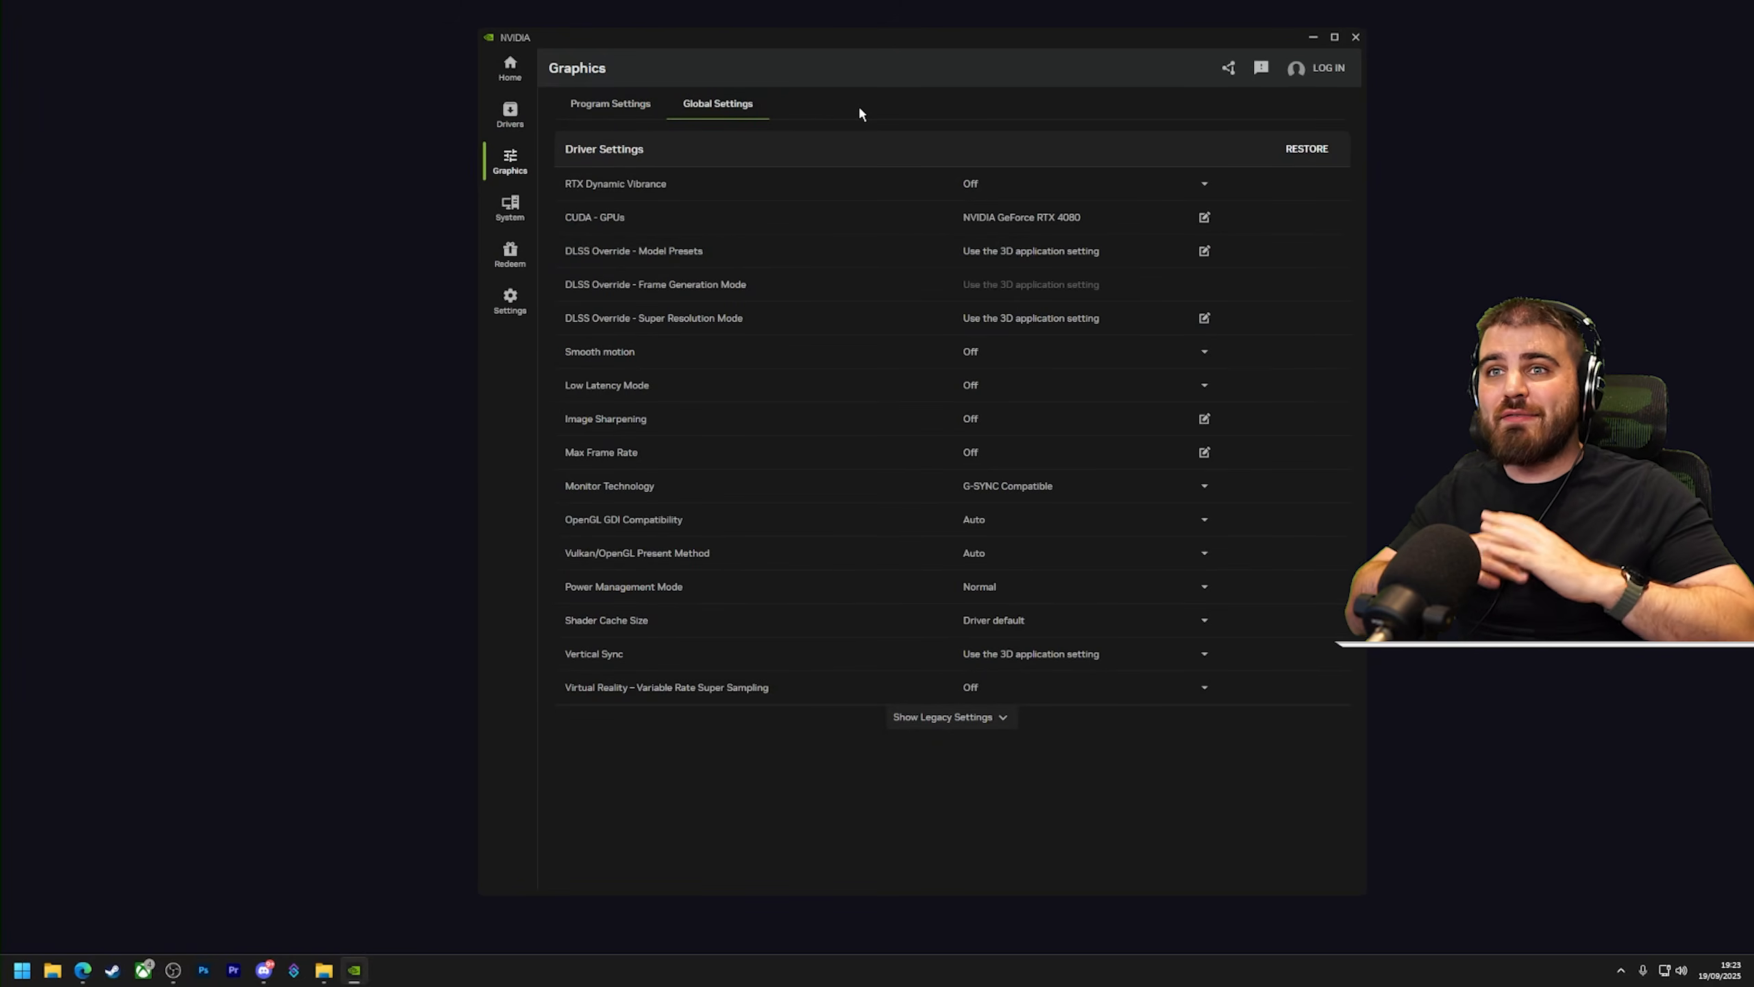
{"action": "left_click", "coordinate": [644, 110]}
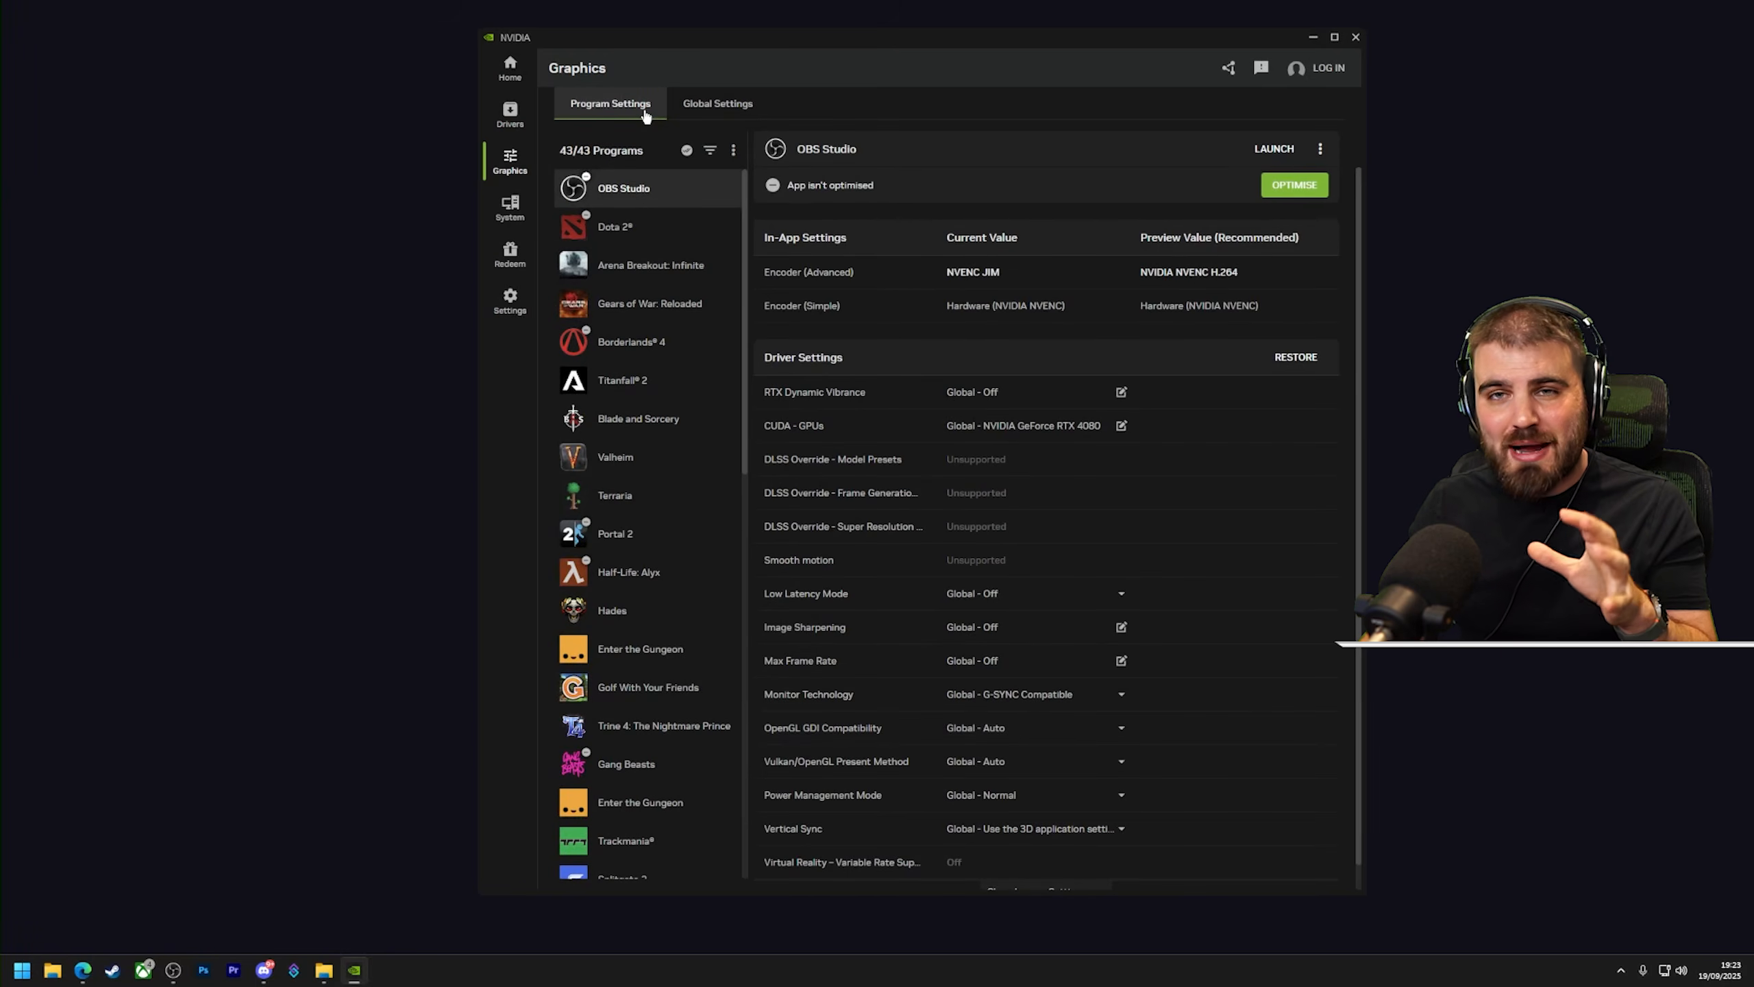
{"action": "left_click", "coordinate": [690, 106]}
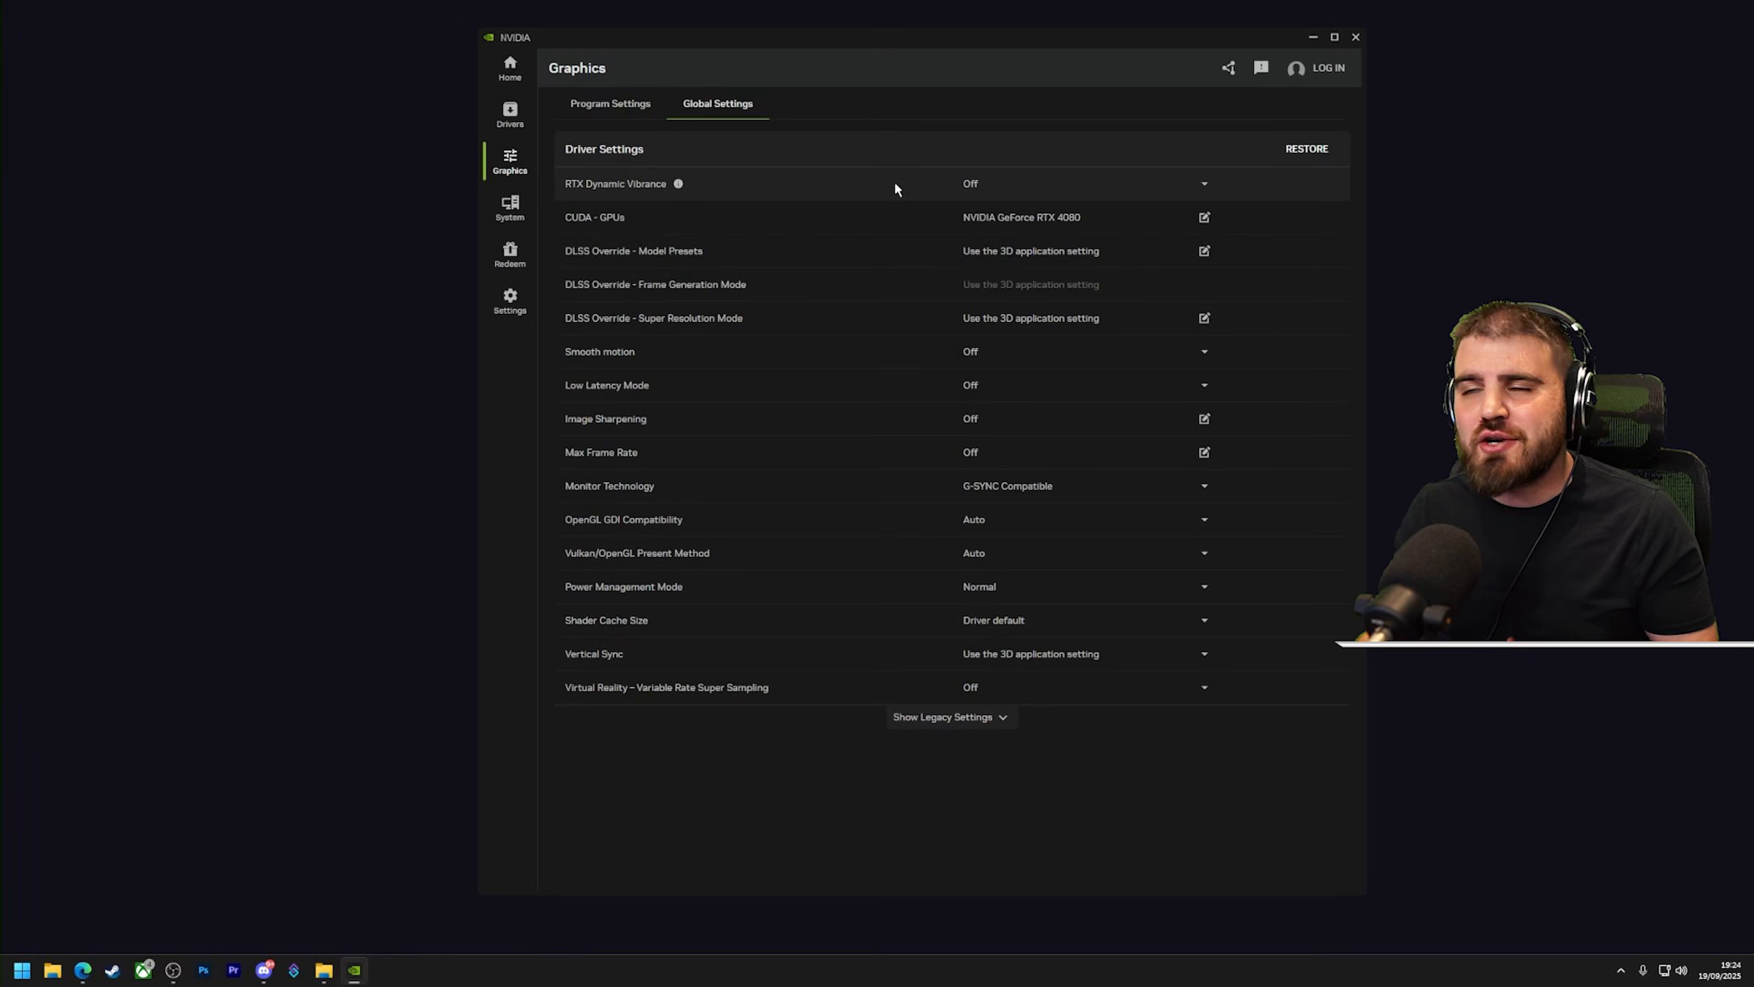
Step: Review the RTX Dynamic Vibrance options and the CUDA - GPUs selection without changing either
{"action": "left_click", "coordinate": [1014, 192]}
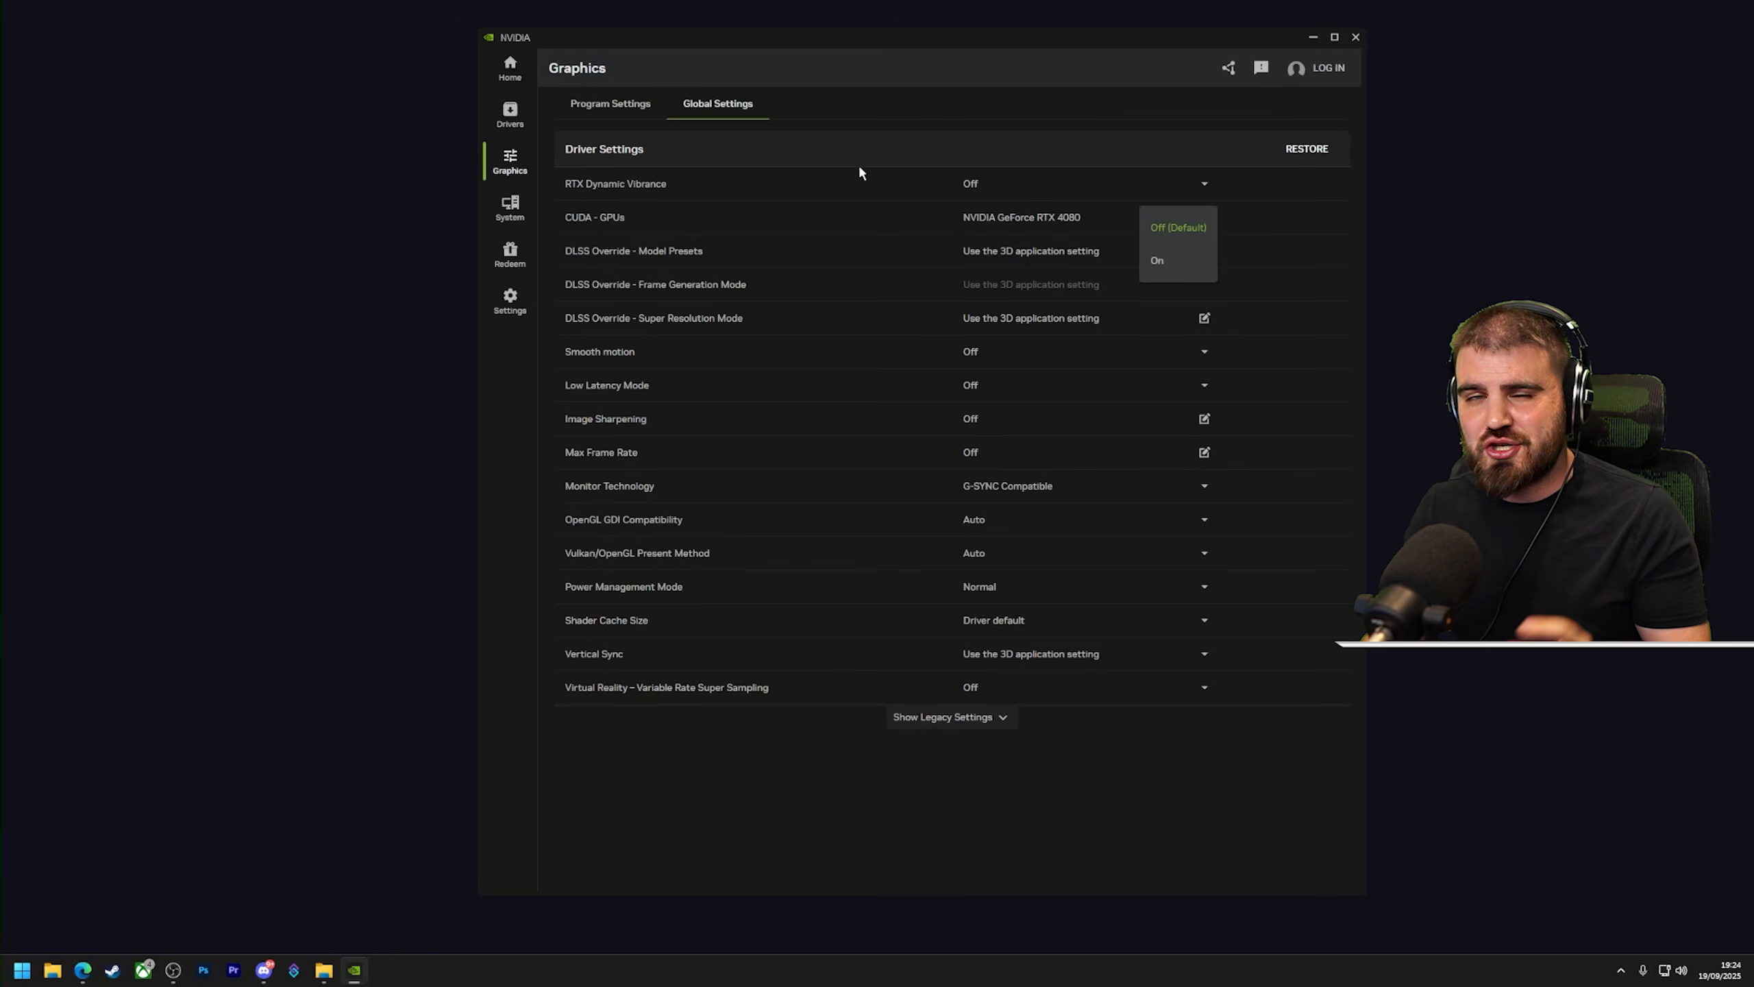
{"action": "left_click", "coordinate": [859, 184]}
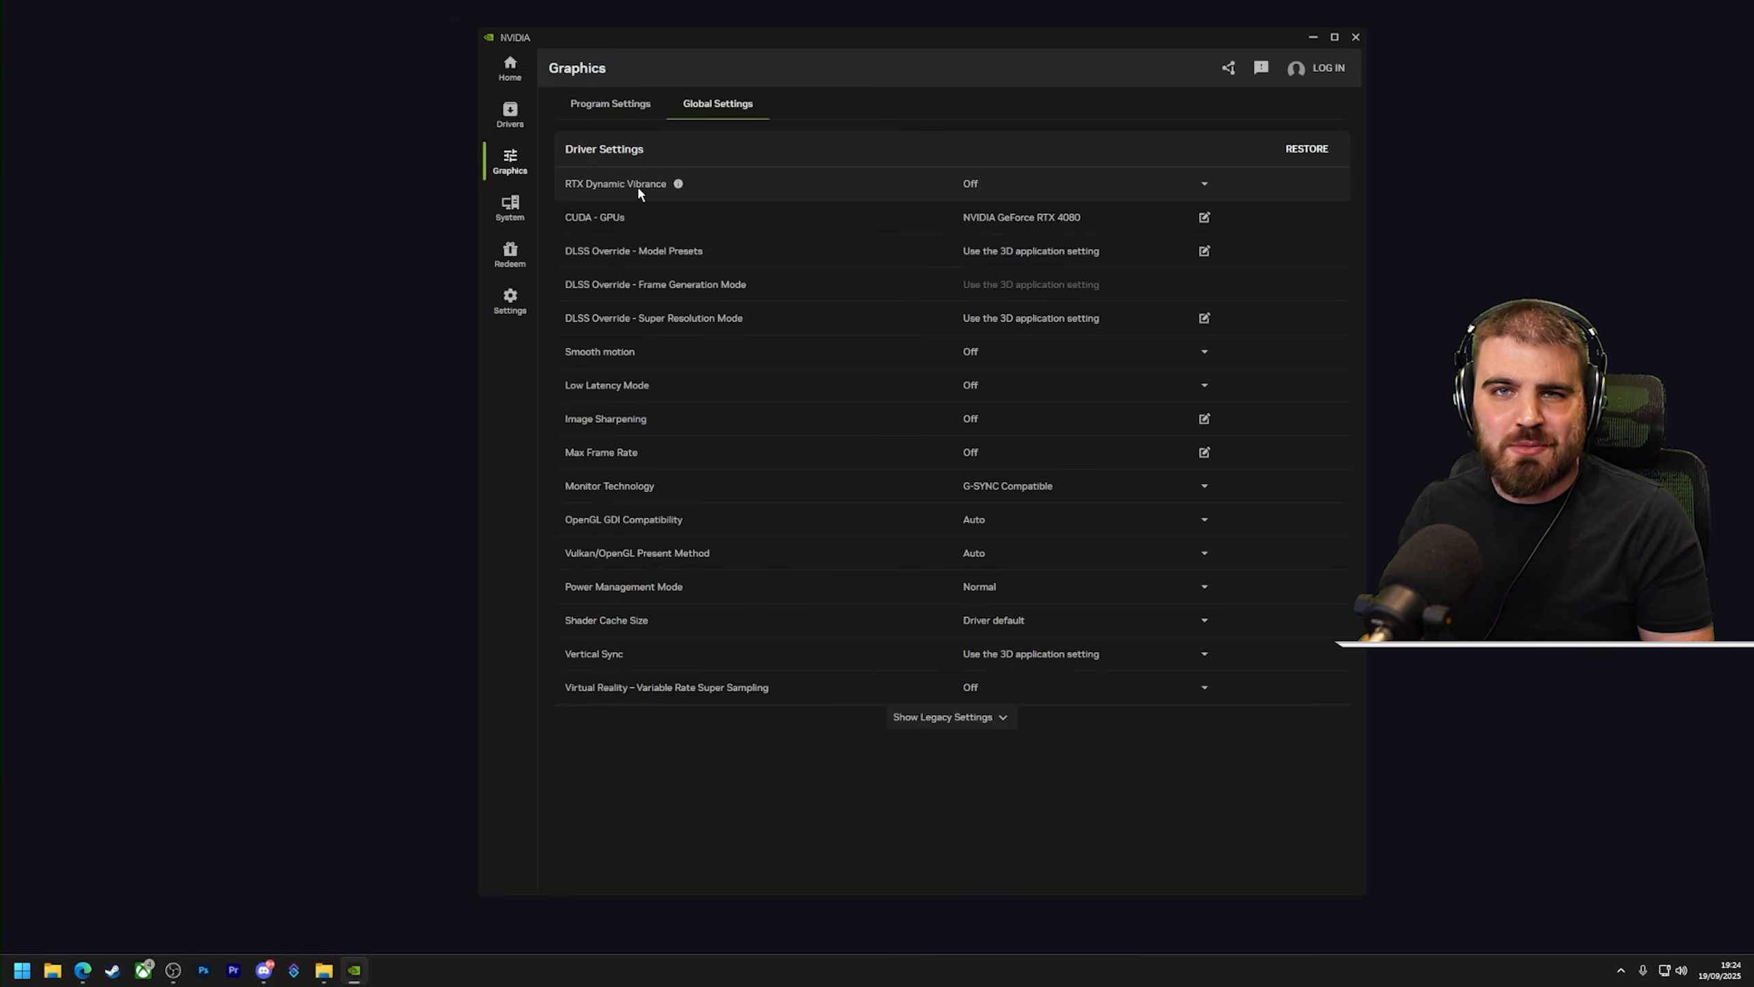
{"action": "left_click", "coordinate": [1017, 219]}
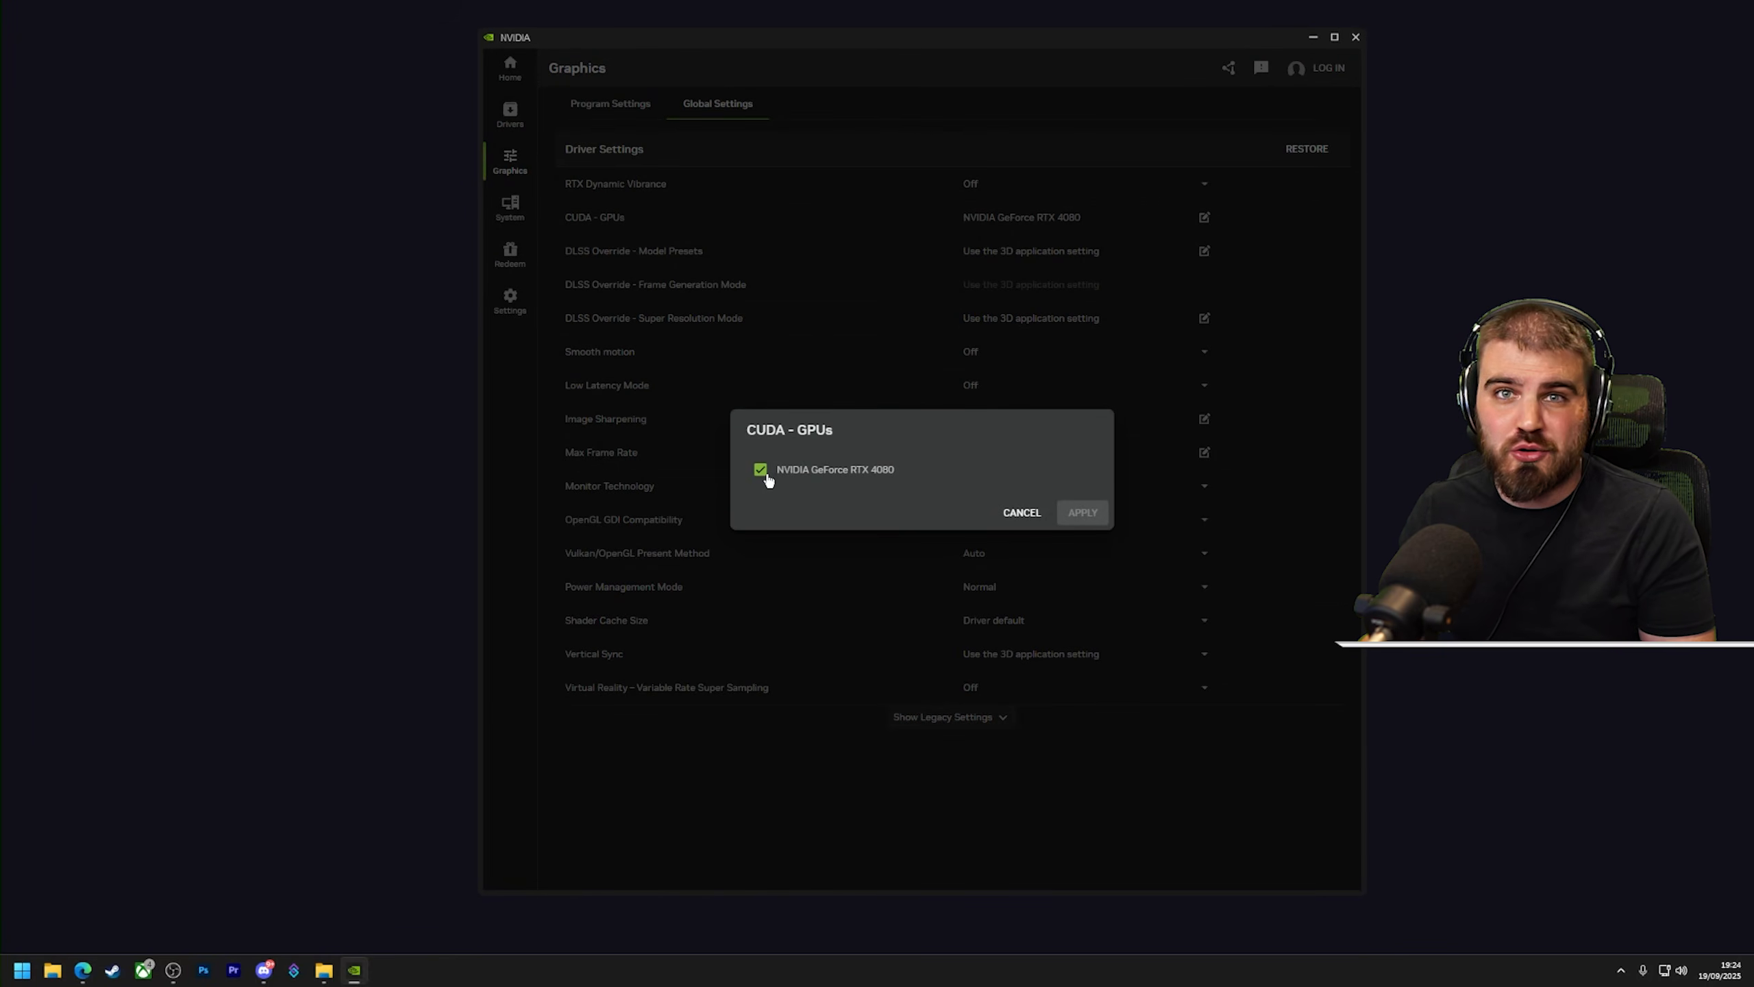
{"action": "left_click", "coordinate": [1002, 511]}
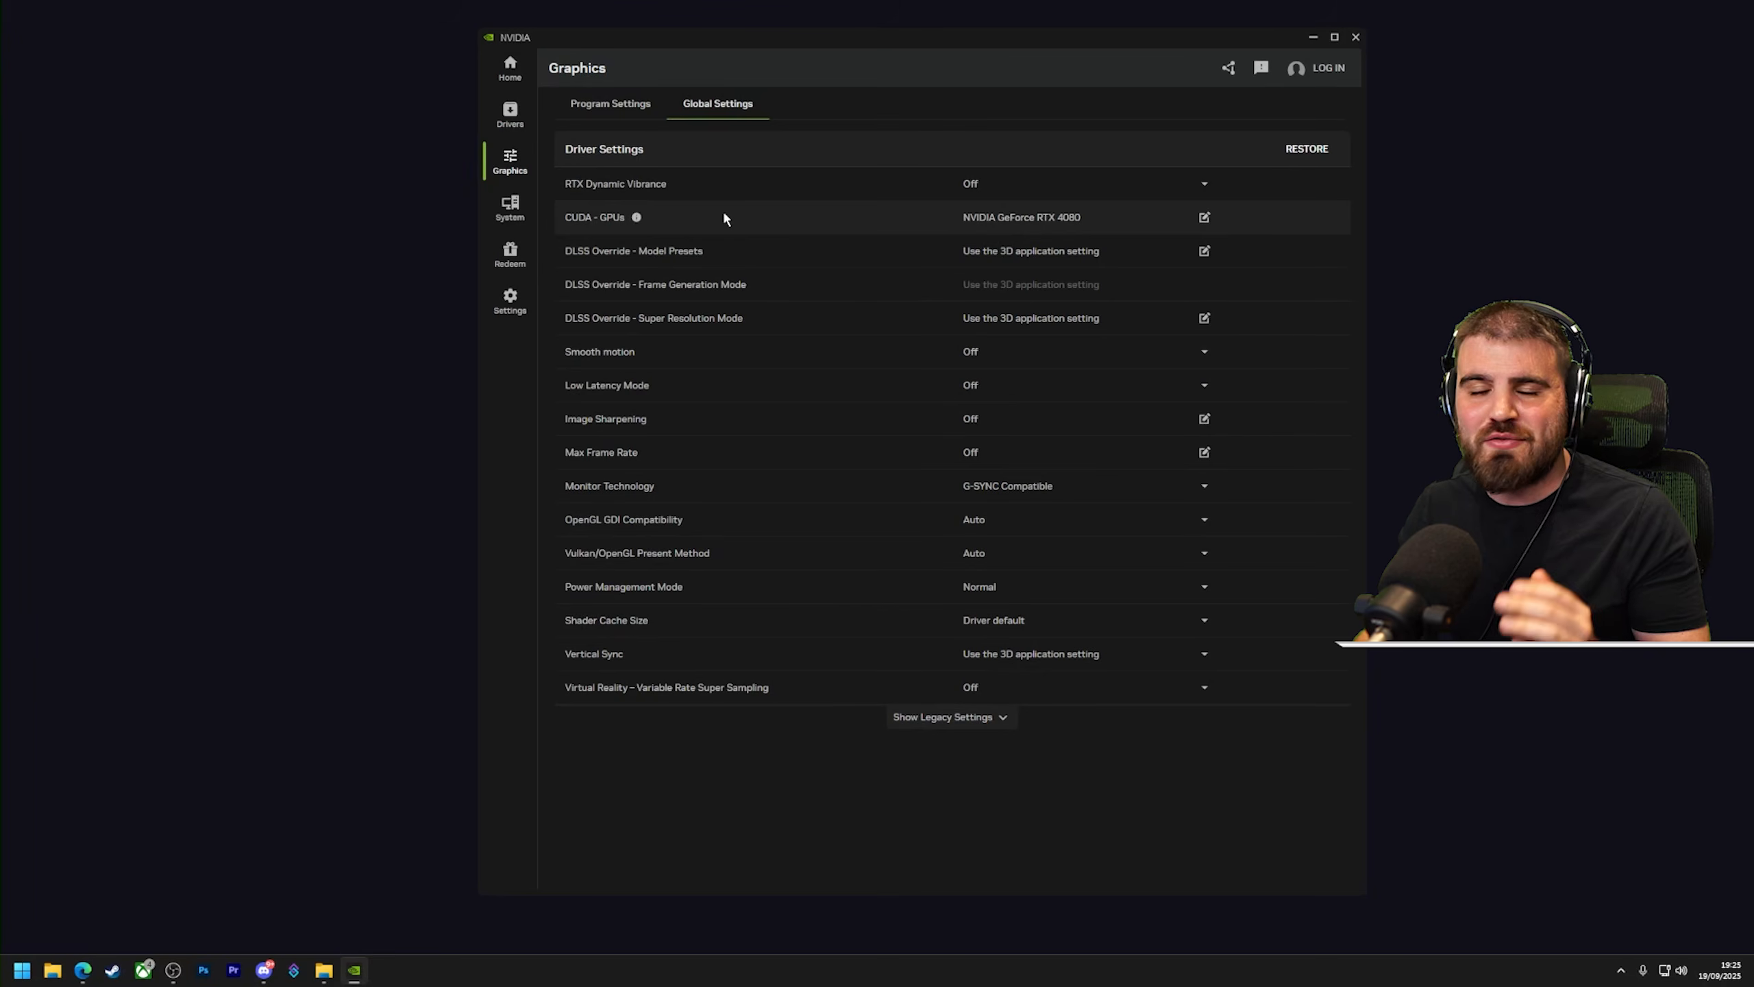
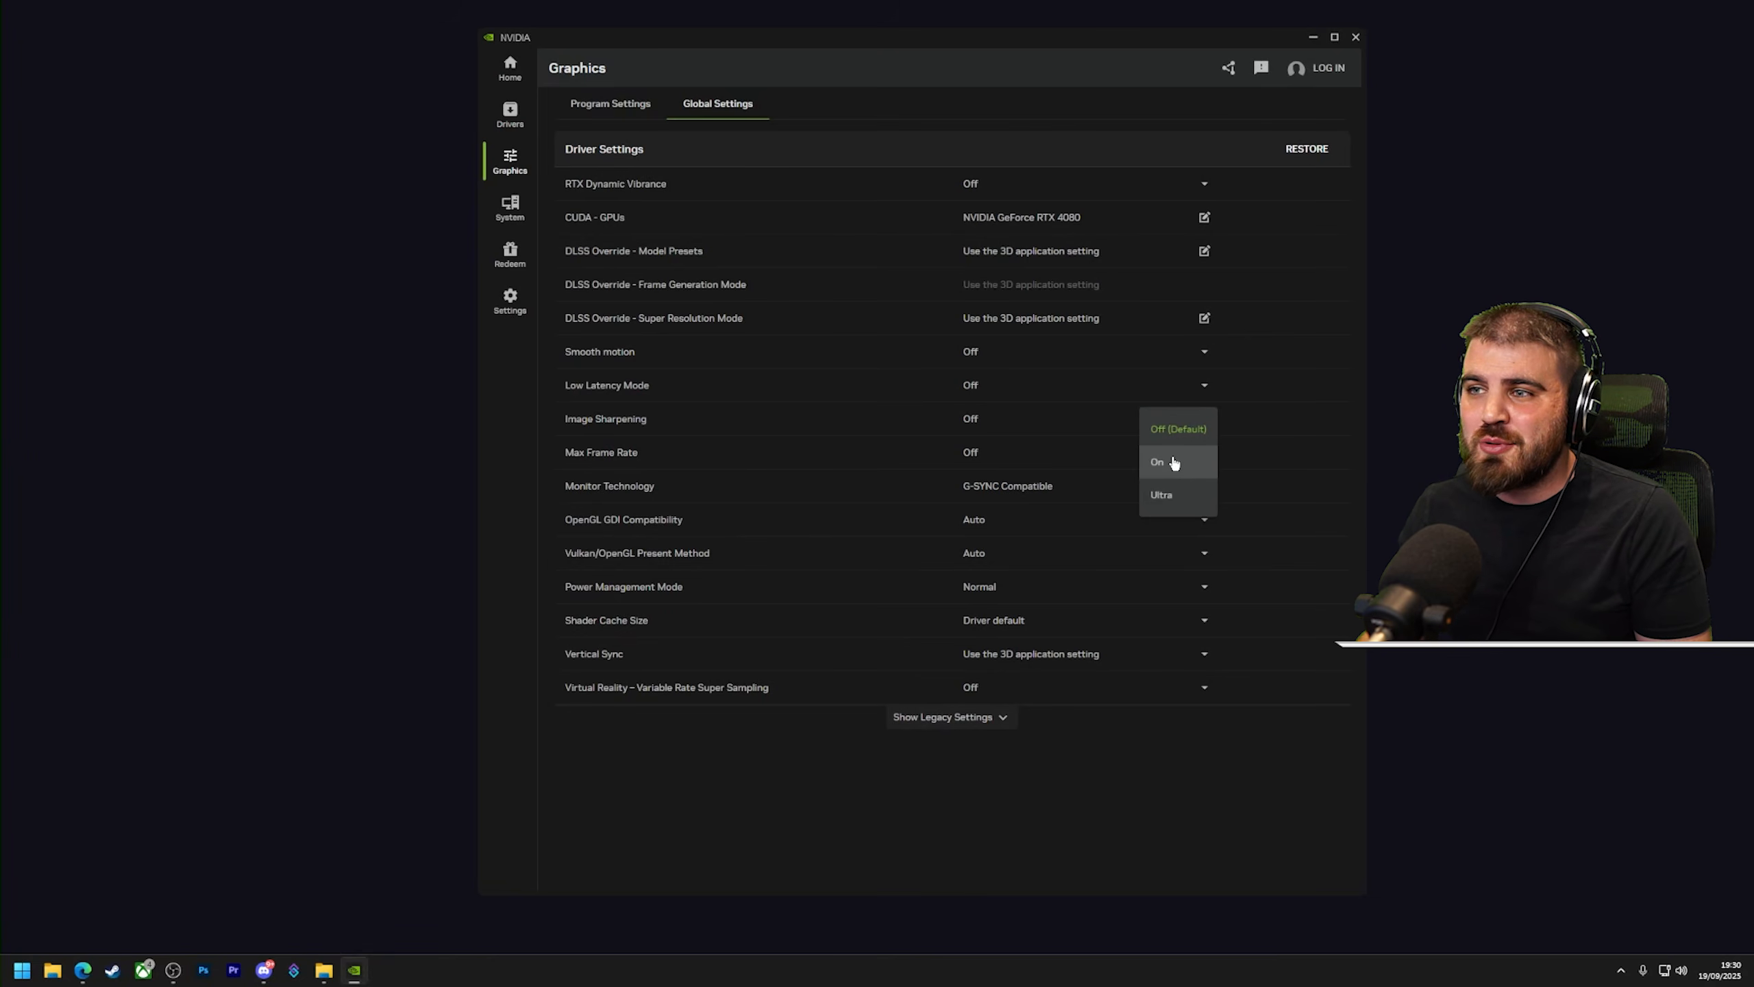
Step: Set the global Low Latency Mode to Ultra, trying On in between
{"action": "left_click", "coordinate": [1164, 495]}
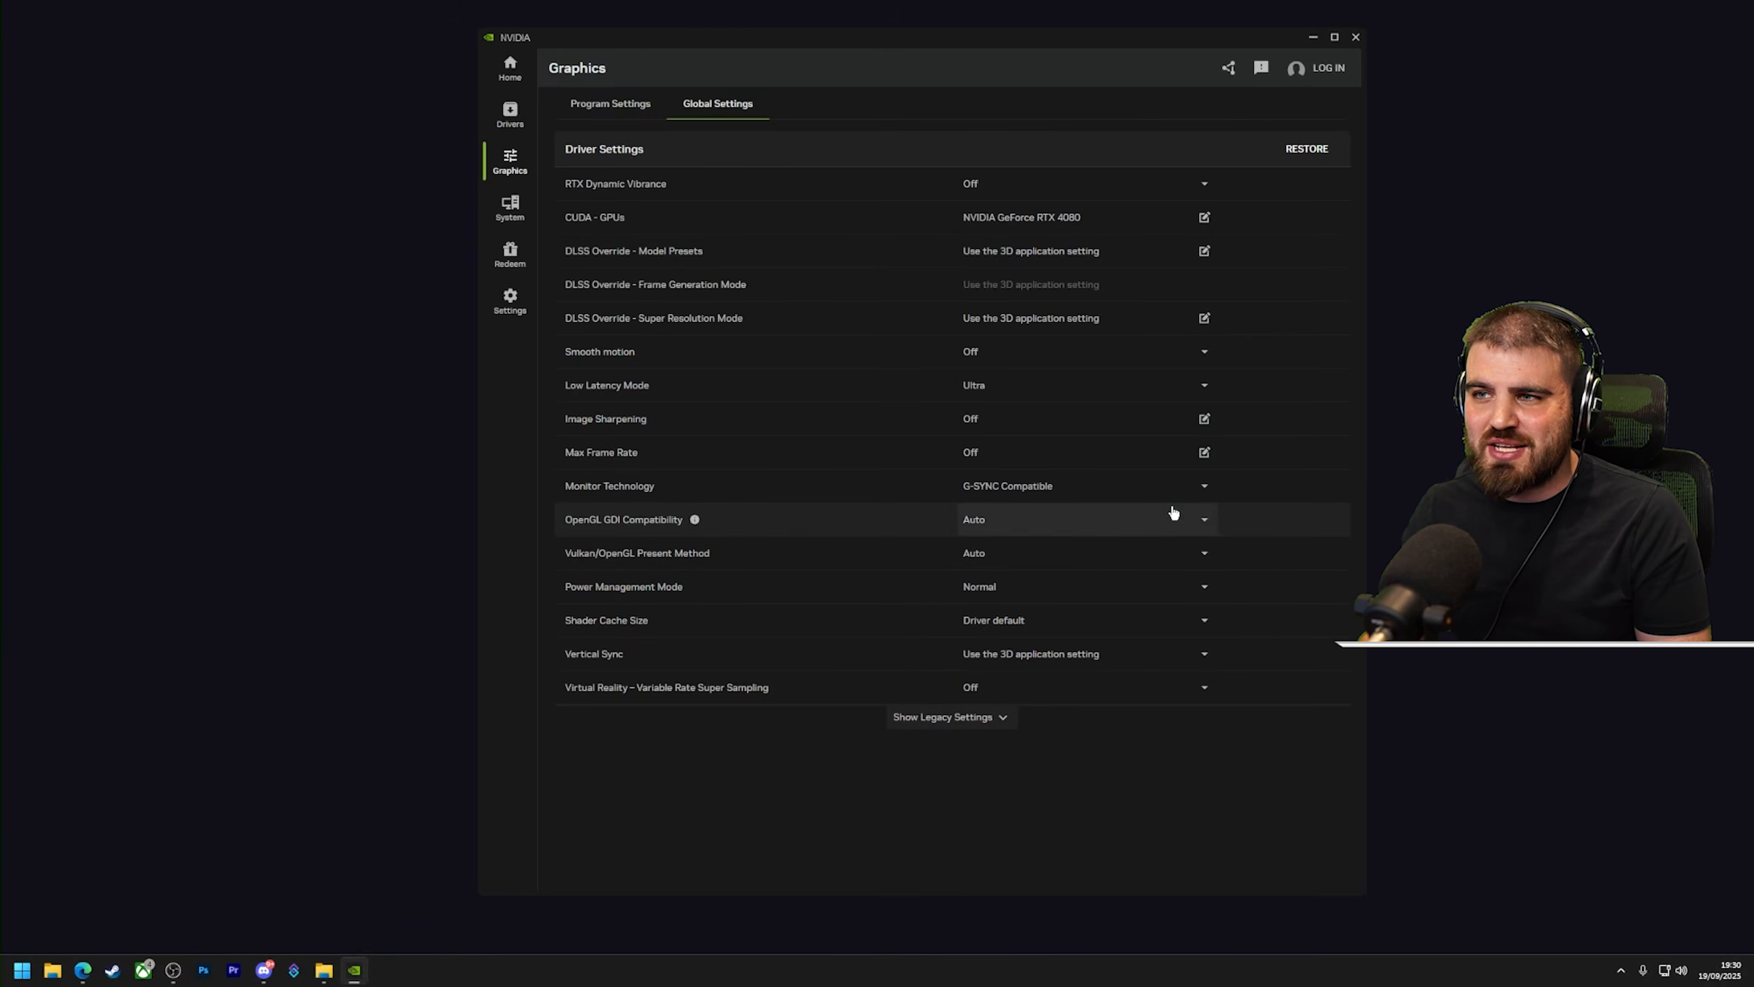
{"action": "left_click", "coordinate": [1010, 387]}
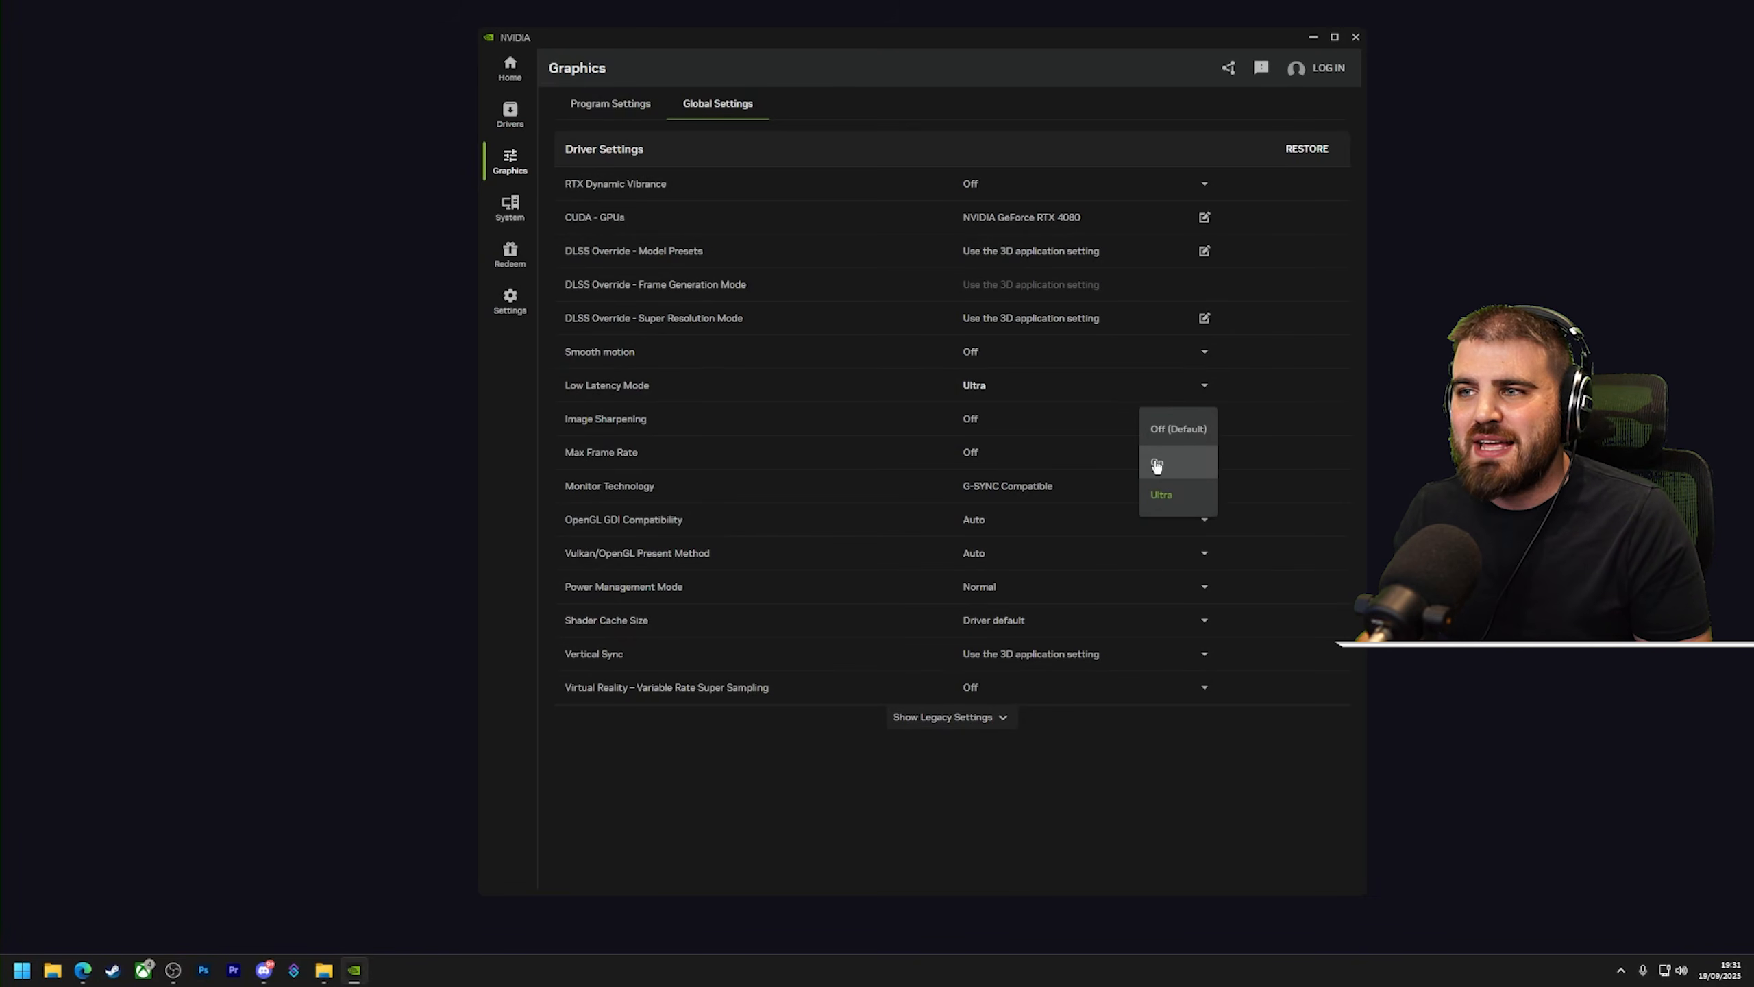
{"action": "left_click", "coordinate": [1157, 466]}
{"action": "left_click", "coordinate": [986, 388]}
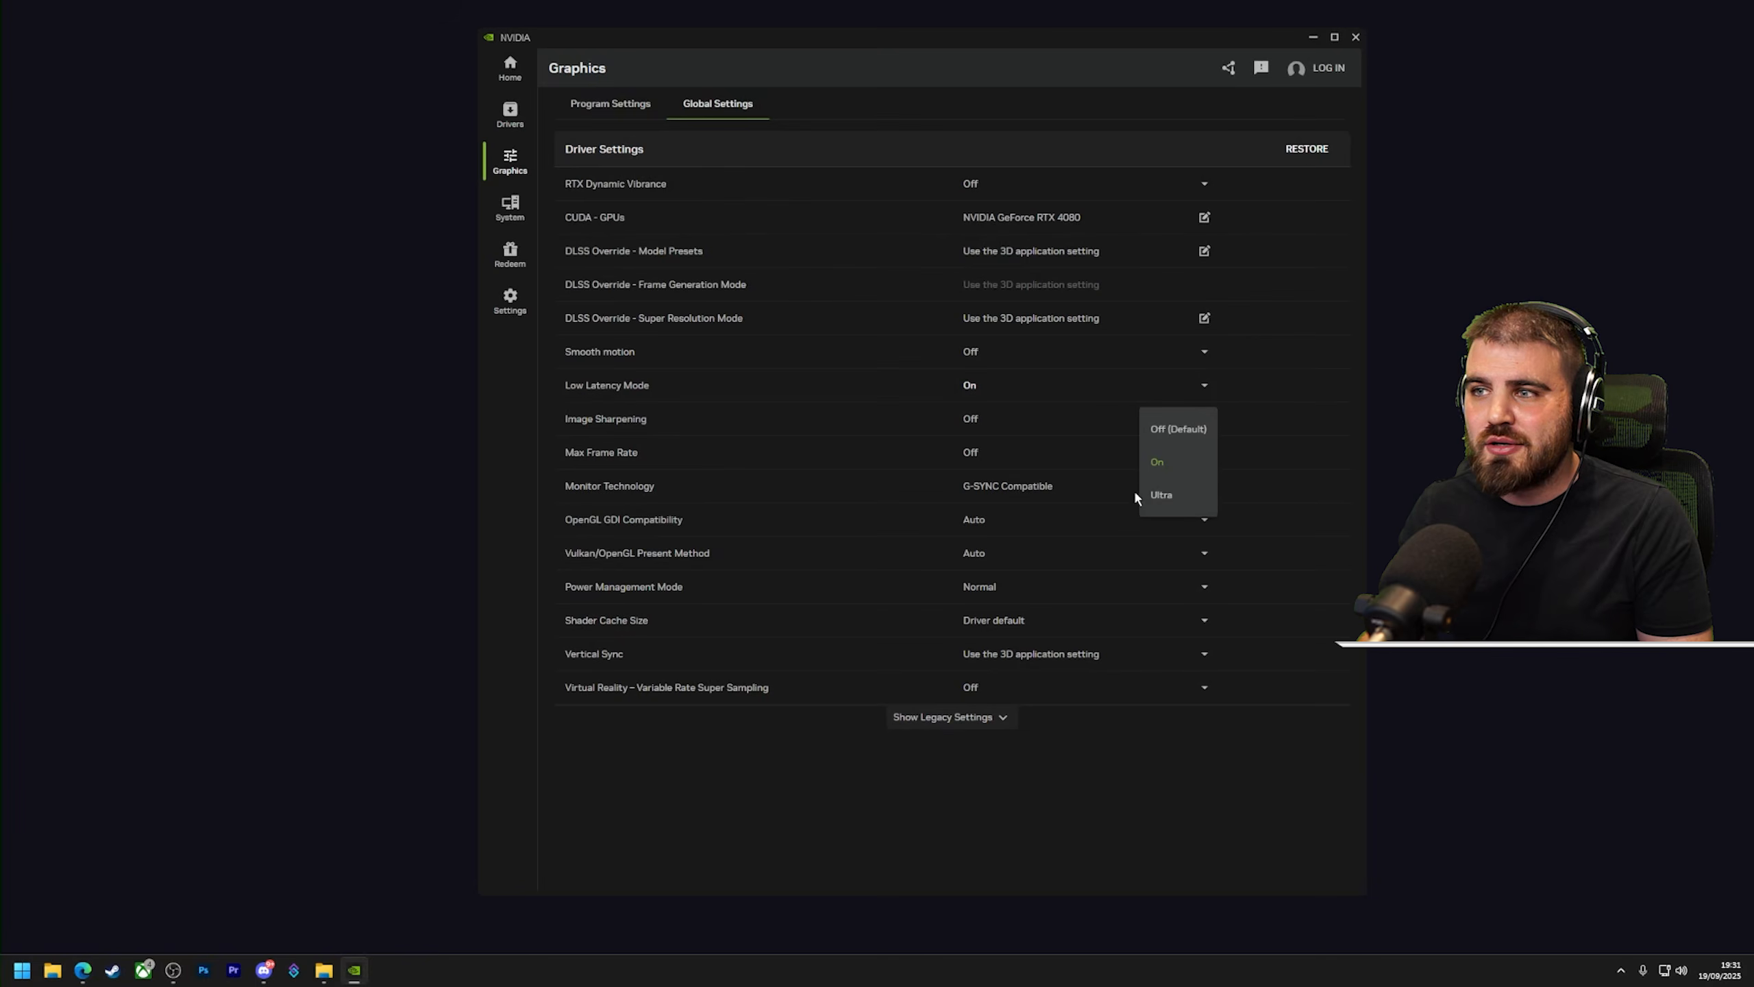
{"action": "left_click", "coordinate": [1150, 494]}
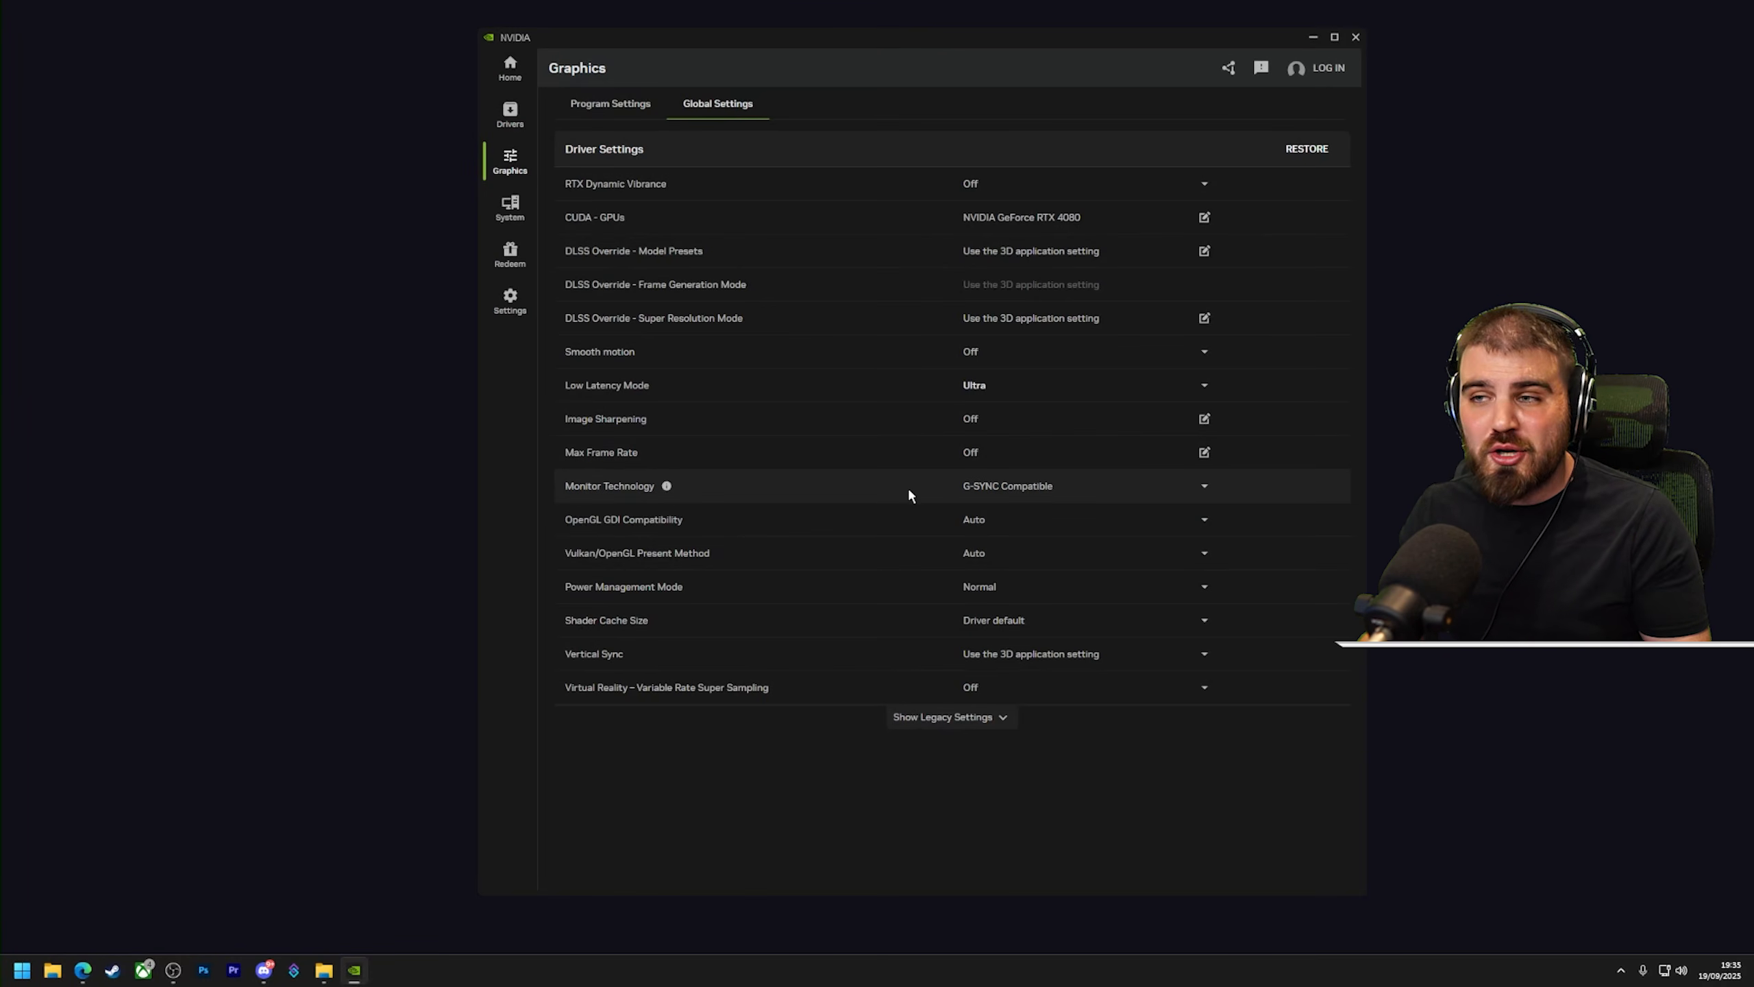
Step: Set the global Monitor Technology to Fixed Refresh
{"action": "left_click", "coordinate": [1043, 488]}
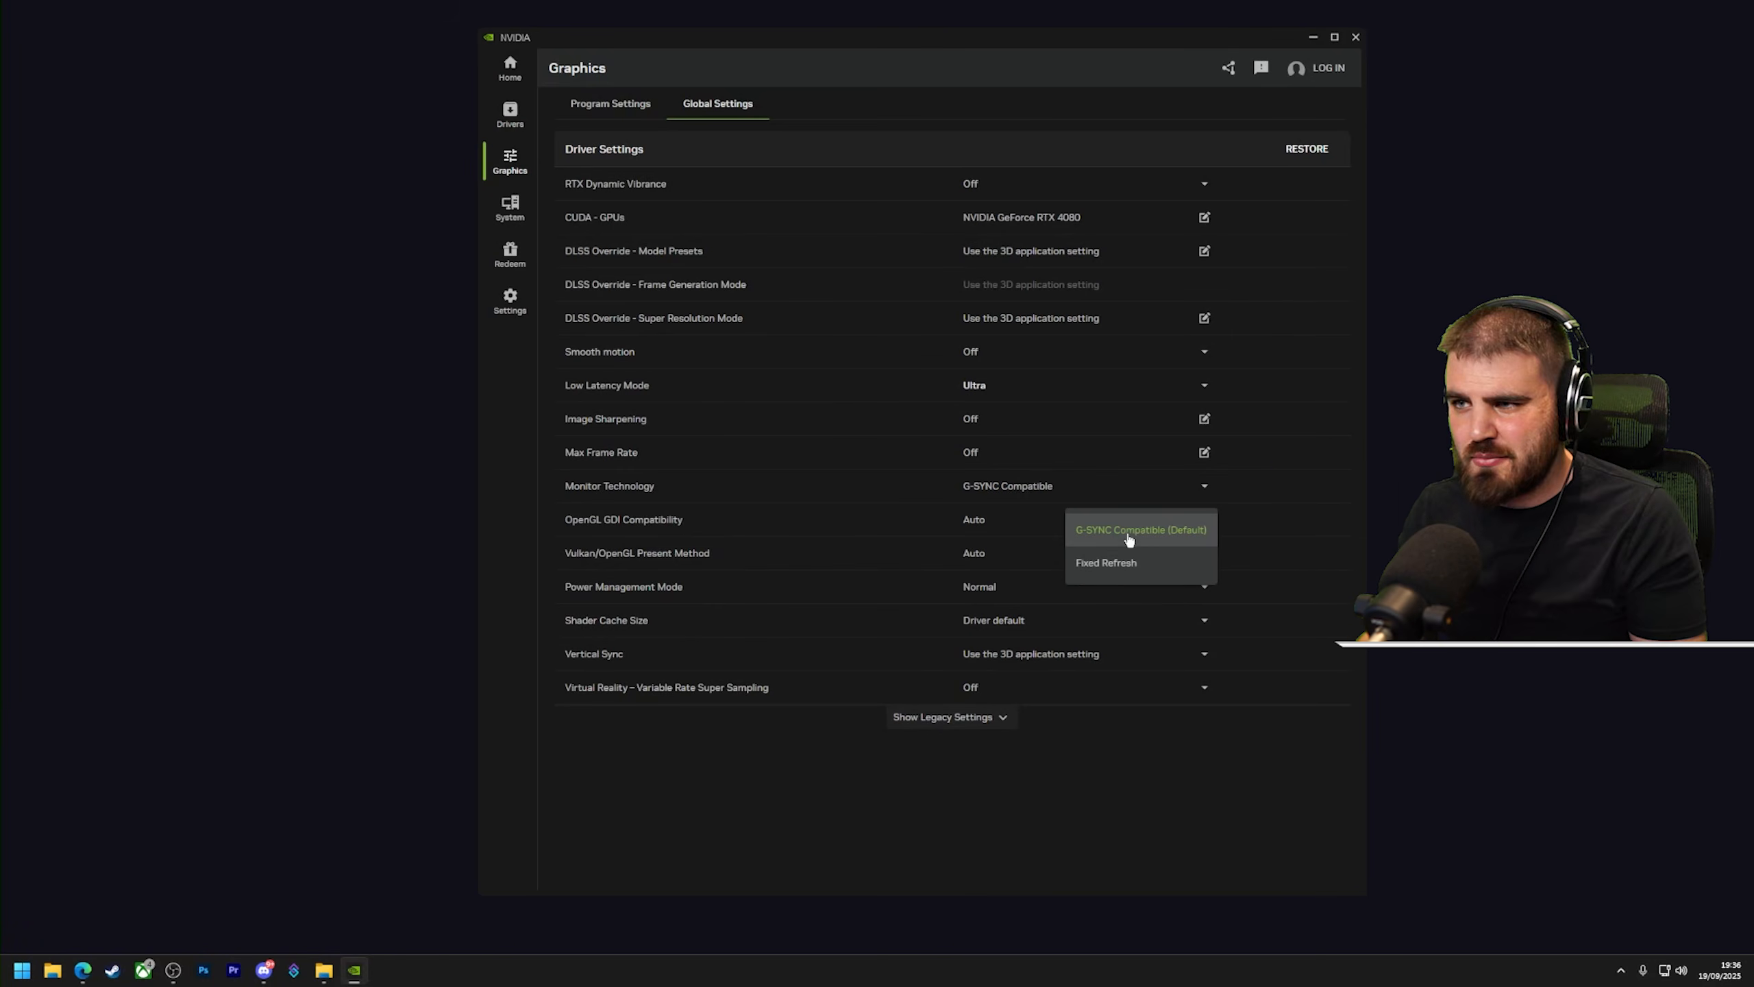
{"action": "left_click", "coordinate": [1071, 489]}
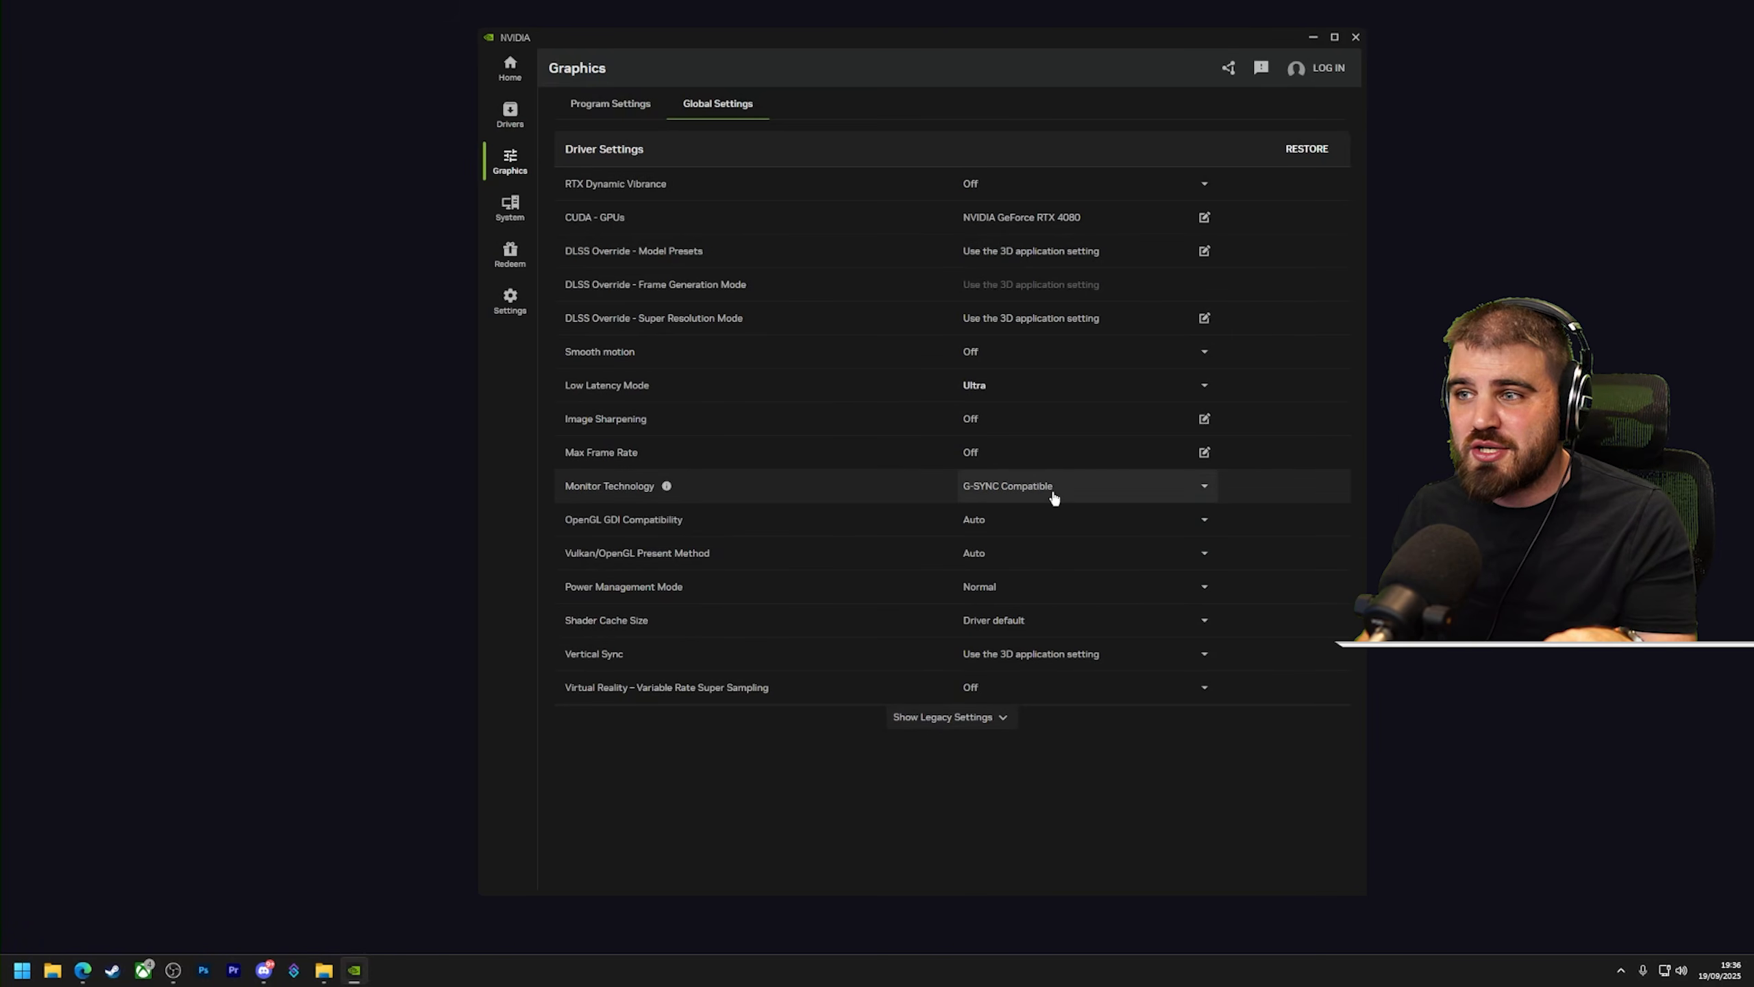
{"action": "left_click", "coordinate": [1051, 495]}
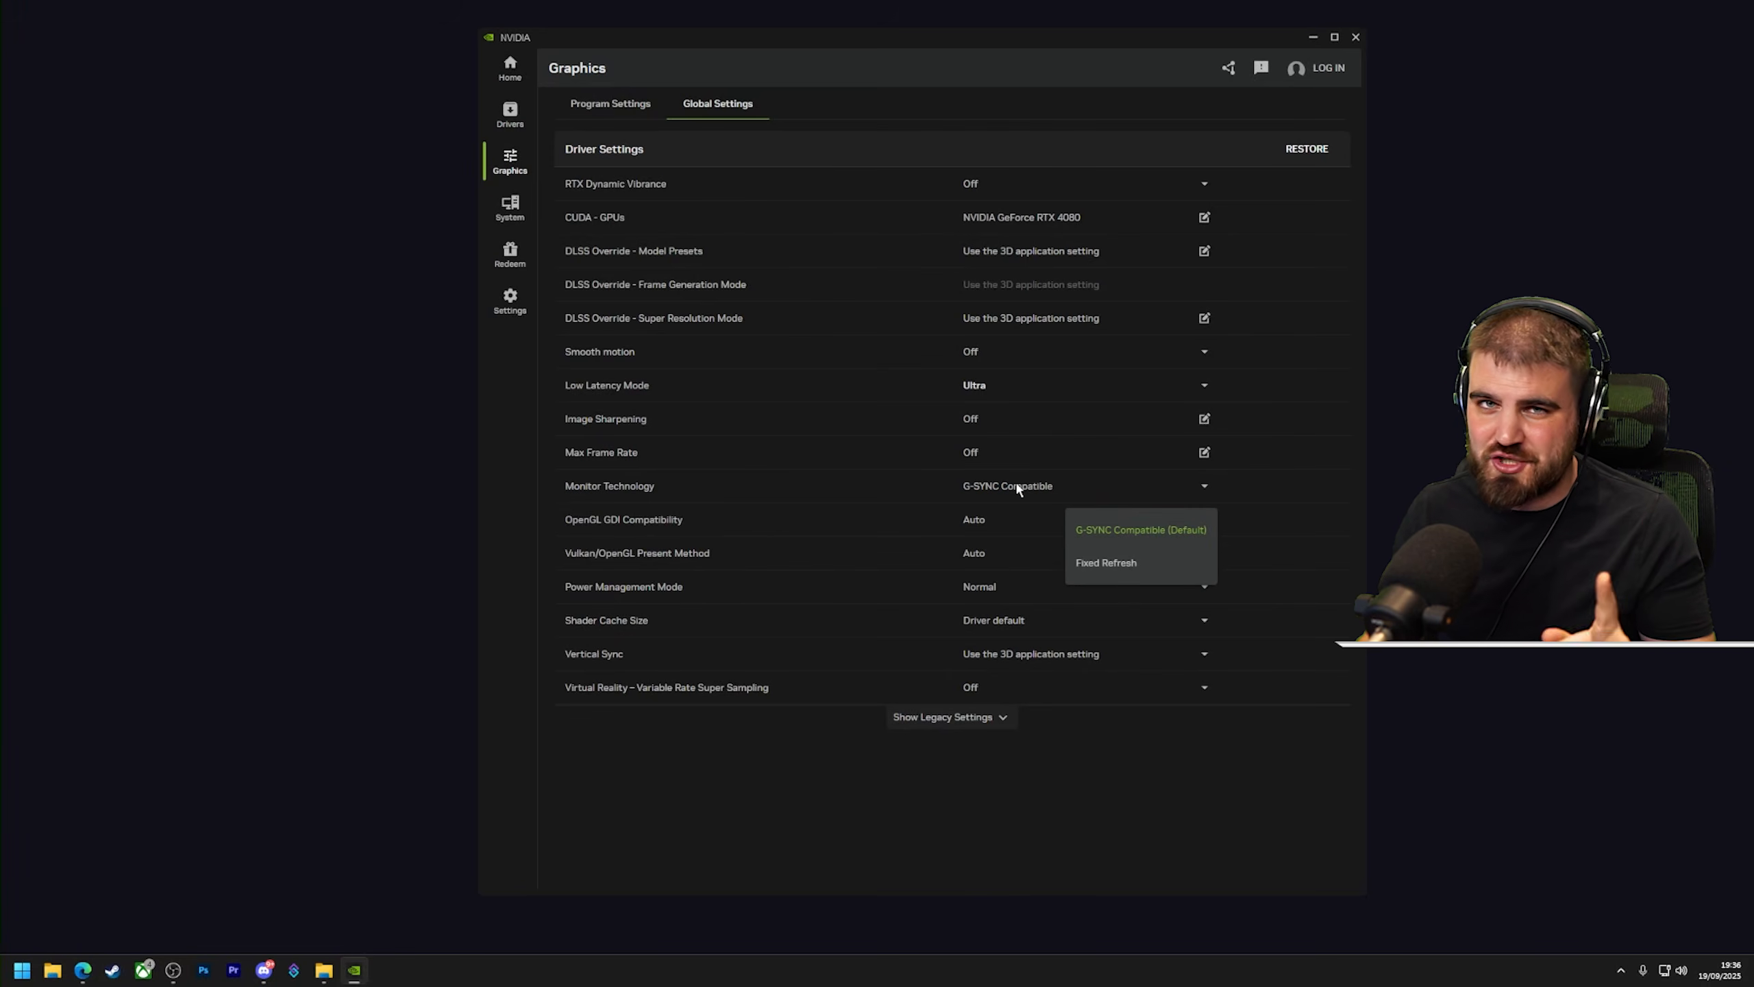
{"action": "left_click", "coordinate": [1113, 563]}
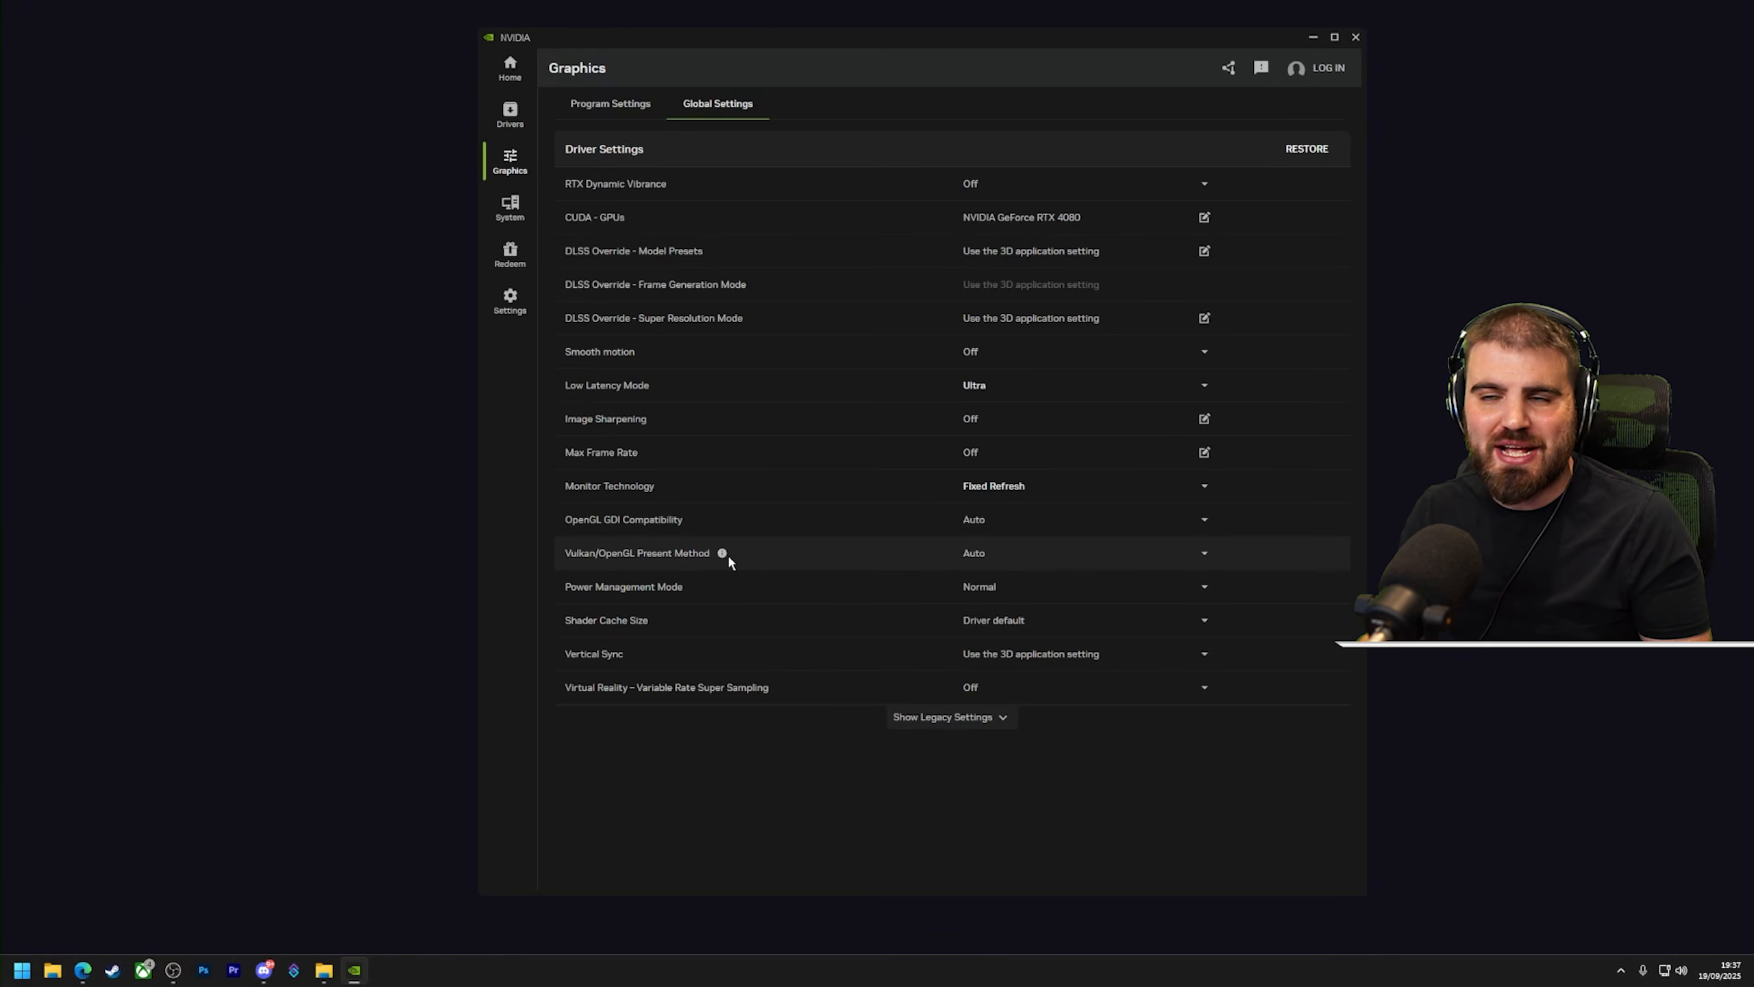
Step: Review the Vulkan/OpenGL Present Method options, and set Power Management Mode to Prefer maximum performance
{"action": "left_click", "coordinate": [1021, 560]}
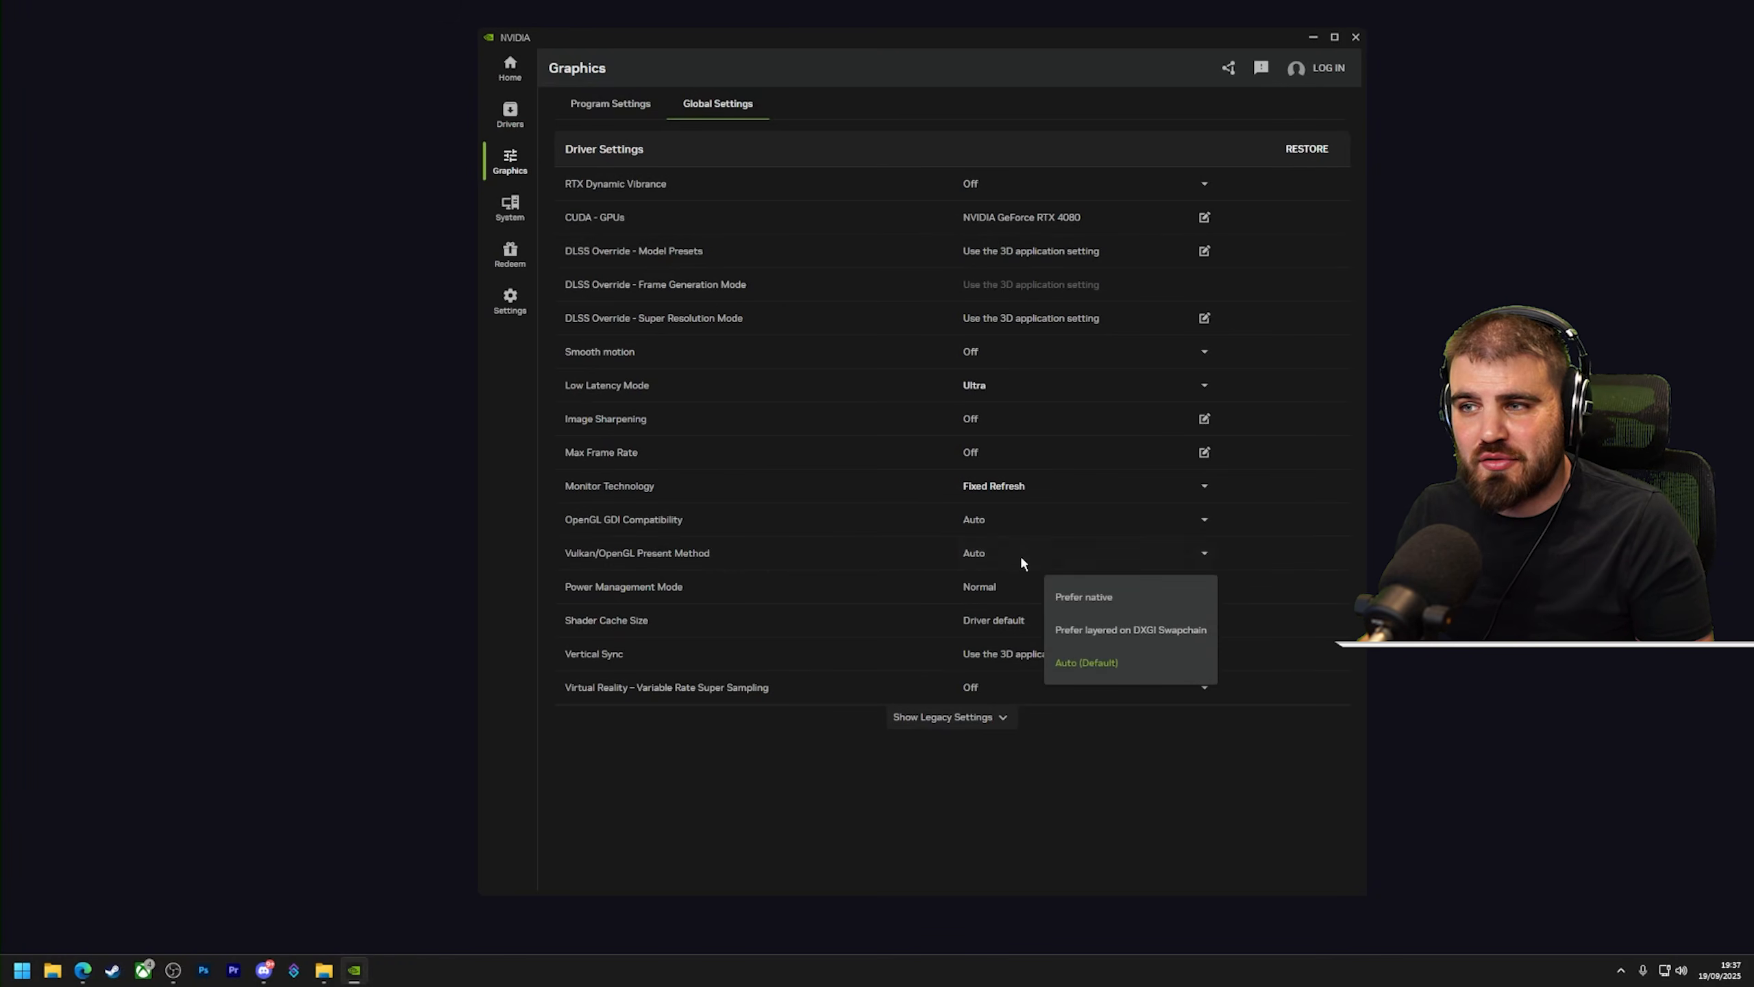
{"action": "left_click", "coordinate": [852, 560]}
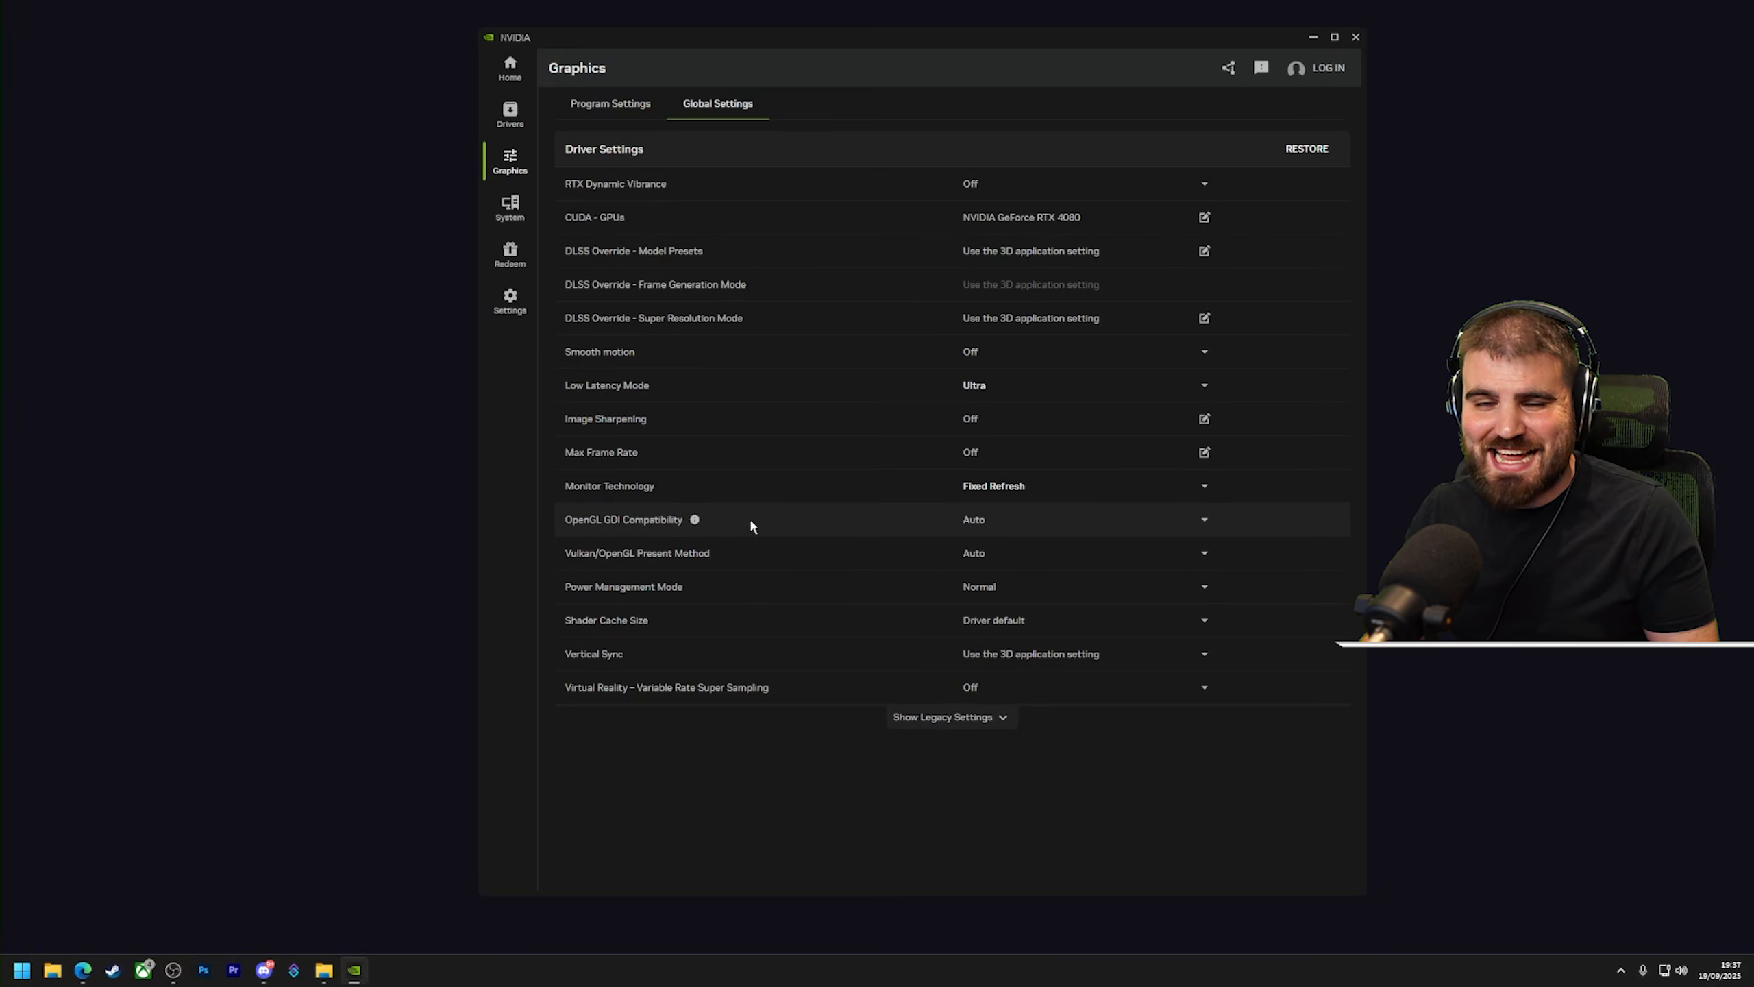
{"action": "left_click", "coordinate": [998, 589]}
{"action": "left_click", "coordinate": [1122, 663]}
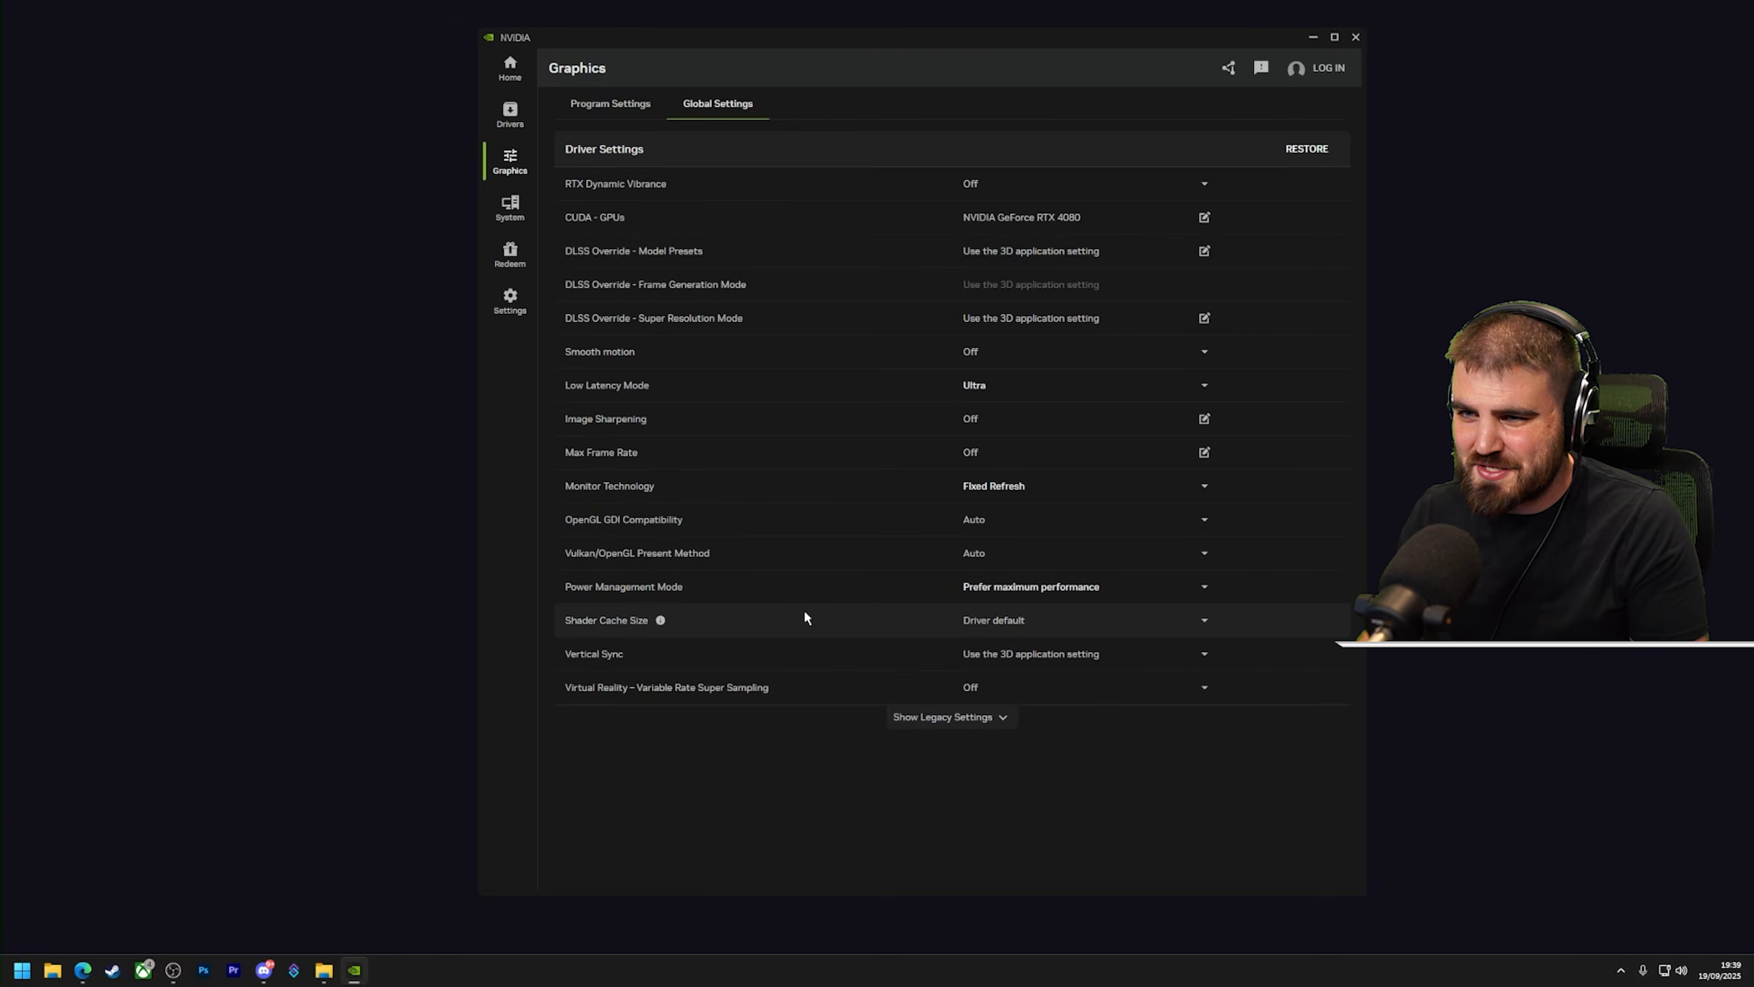
Step: Set the global Shader Cache Size to Unlimited
{"action": "left_click", "coordinate": [994, 622]}
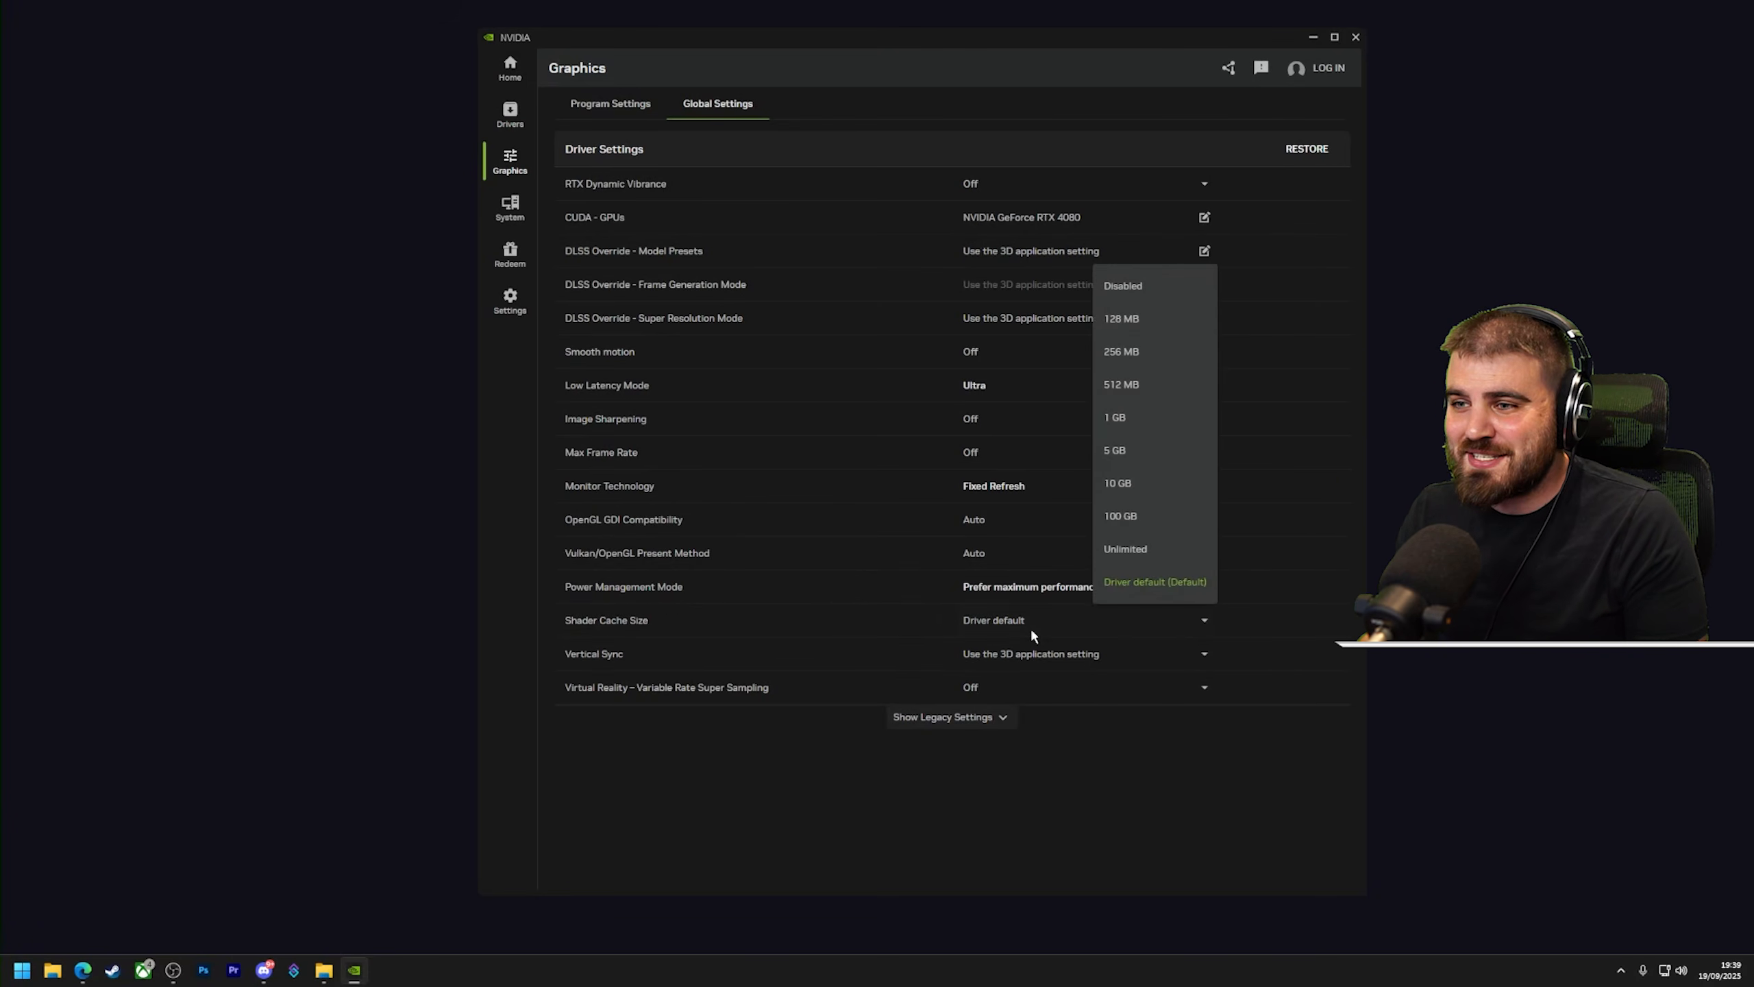
{"action": "left_click", "coordinate": [1138, 553]}
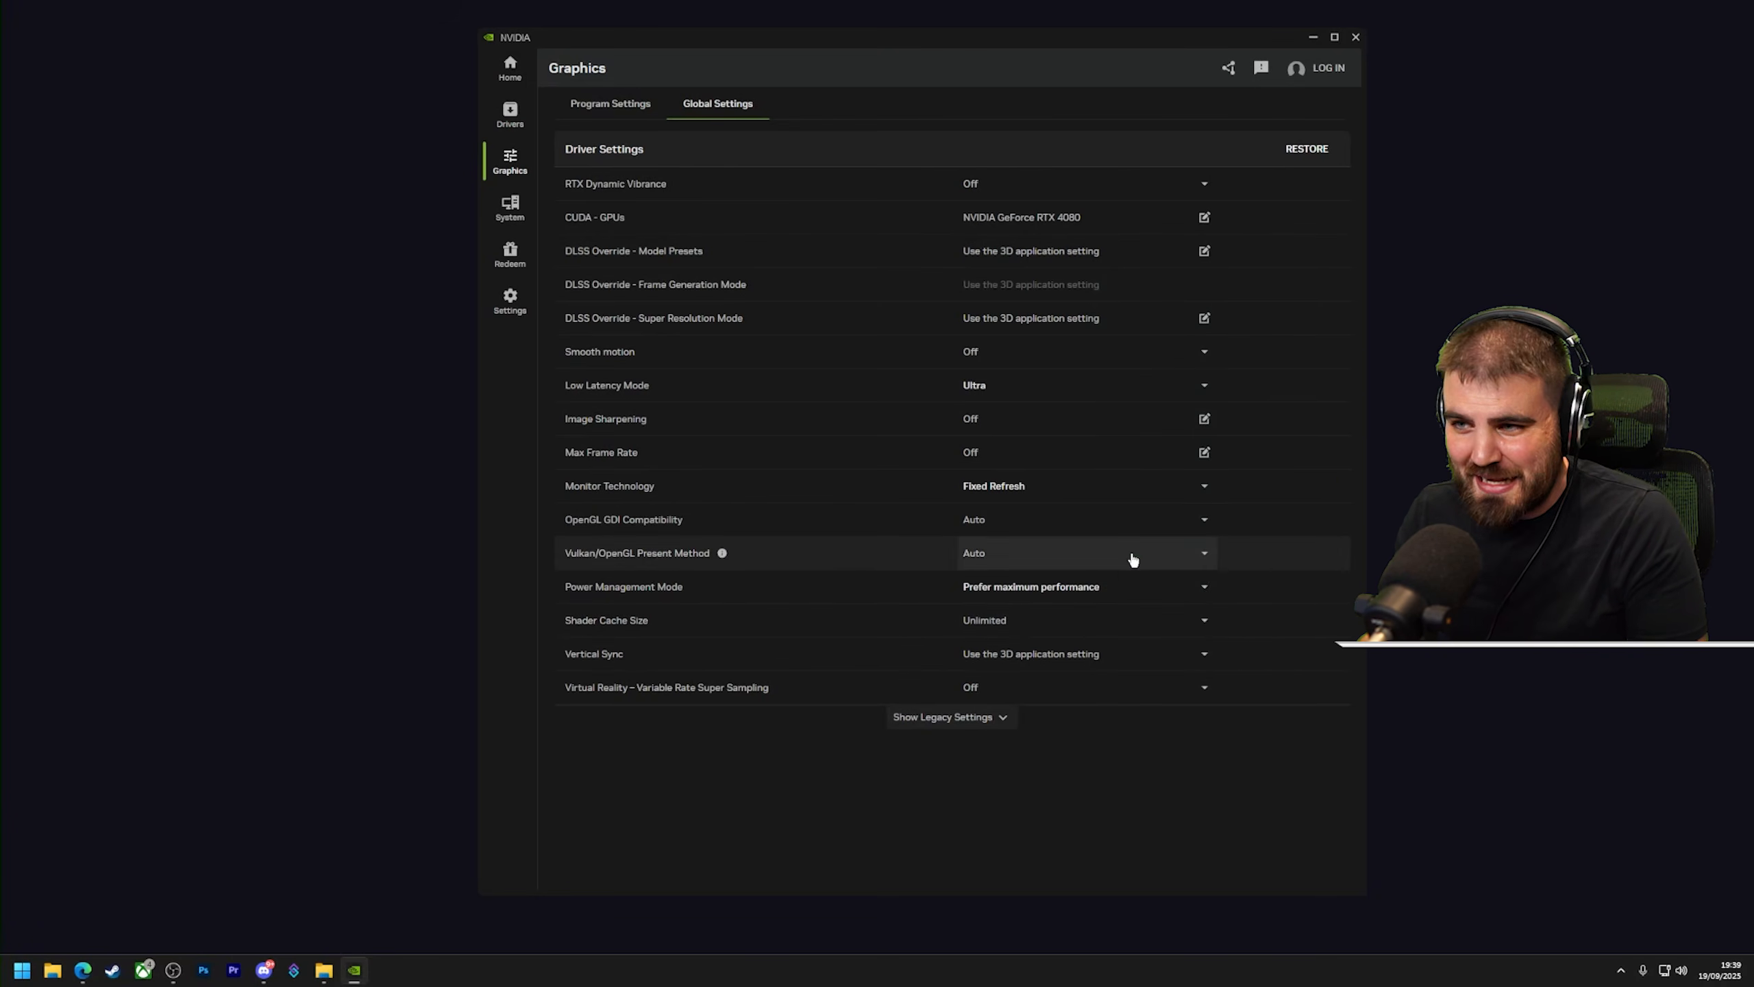
{"action": "left_click", "coordinate": [1028, 622]}
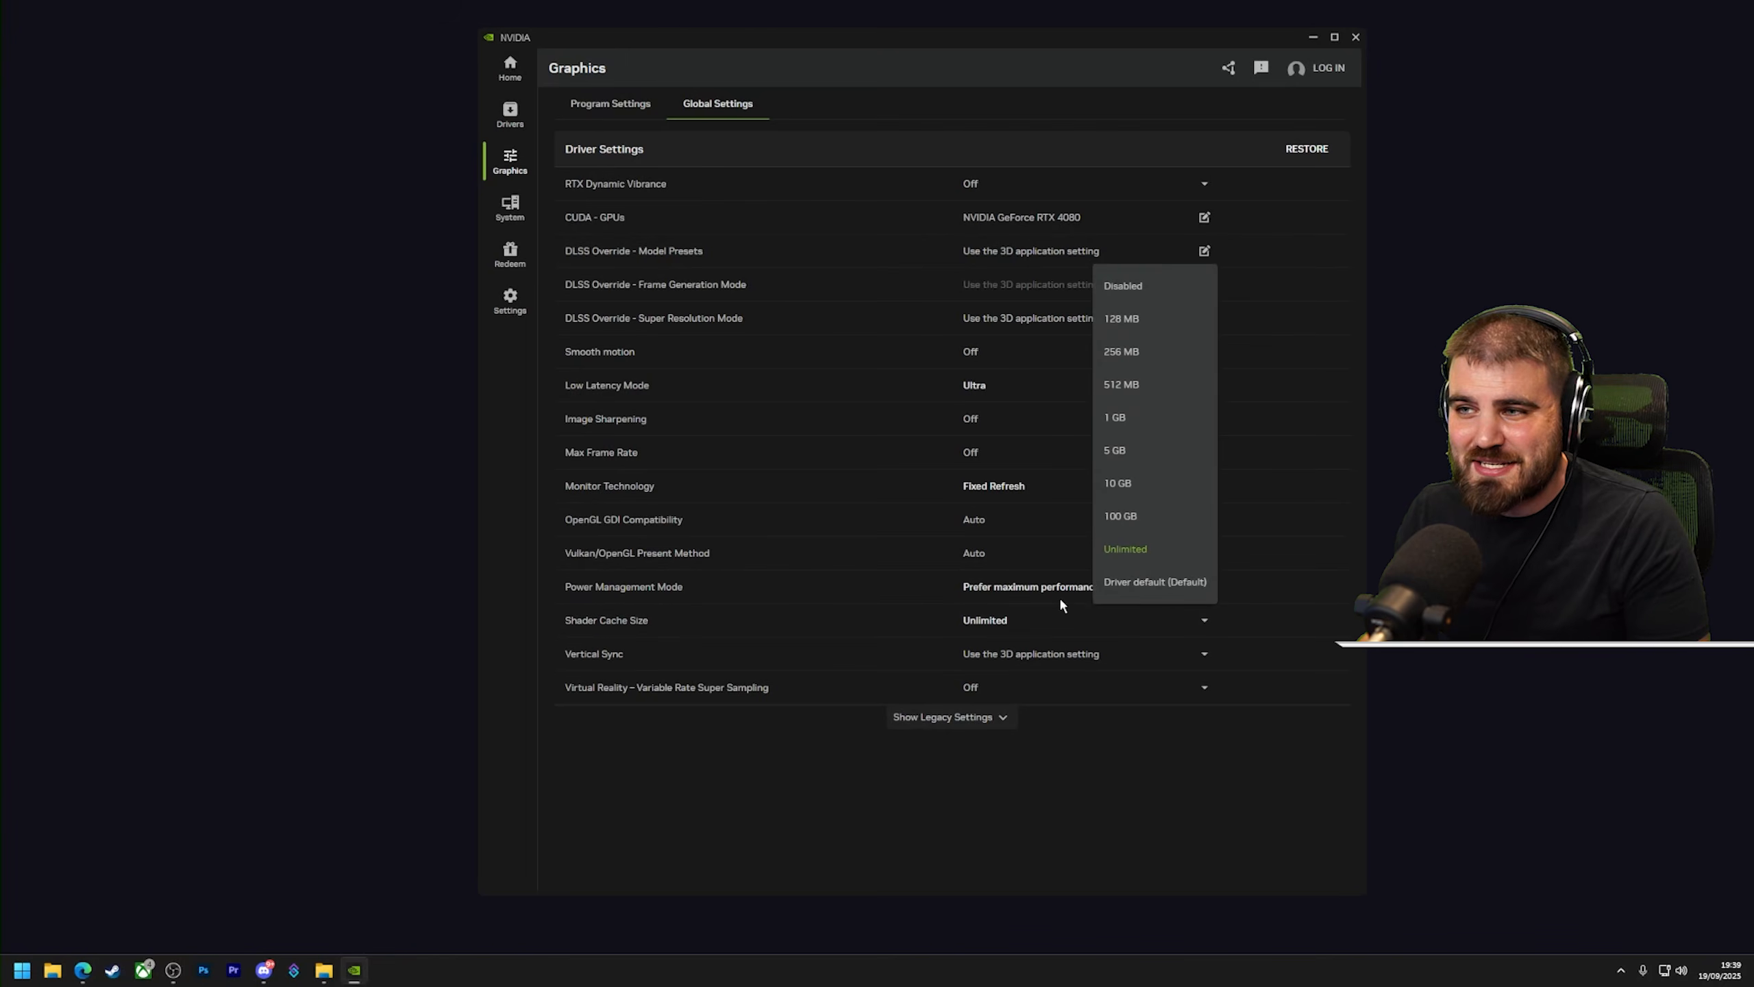
{"action": "left_click", "coordinate": [1133, 550]}
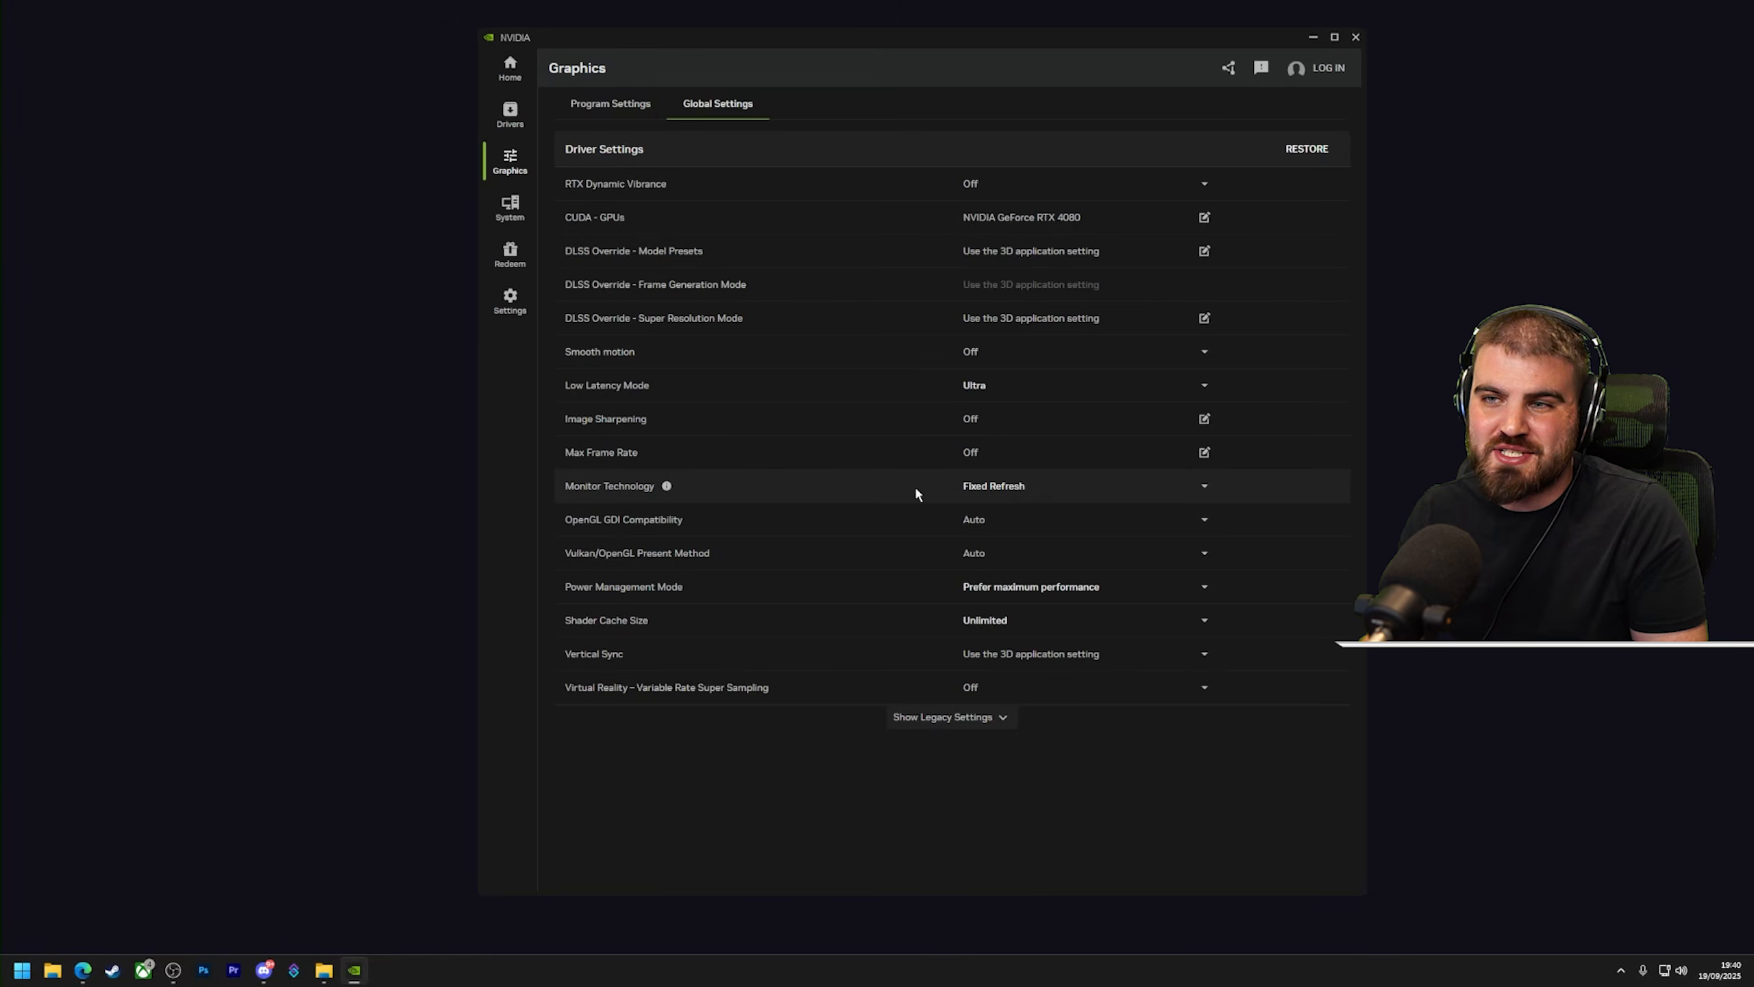
Step: Review the available Monitor Technology and Vertical Sync options without selecting a different one
{"action": "left_click", "coordinate": [998, 487]}
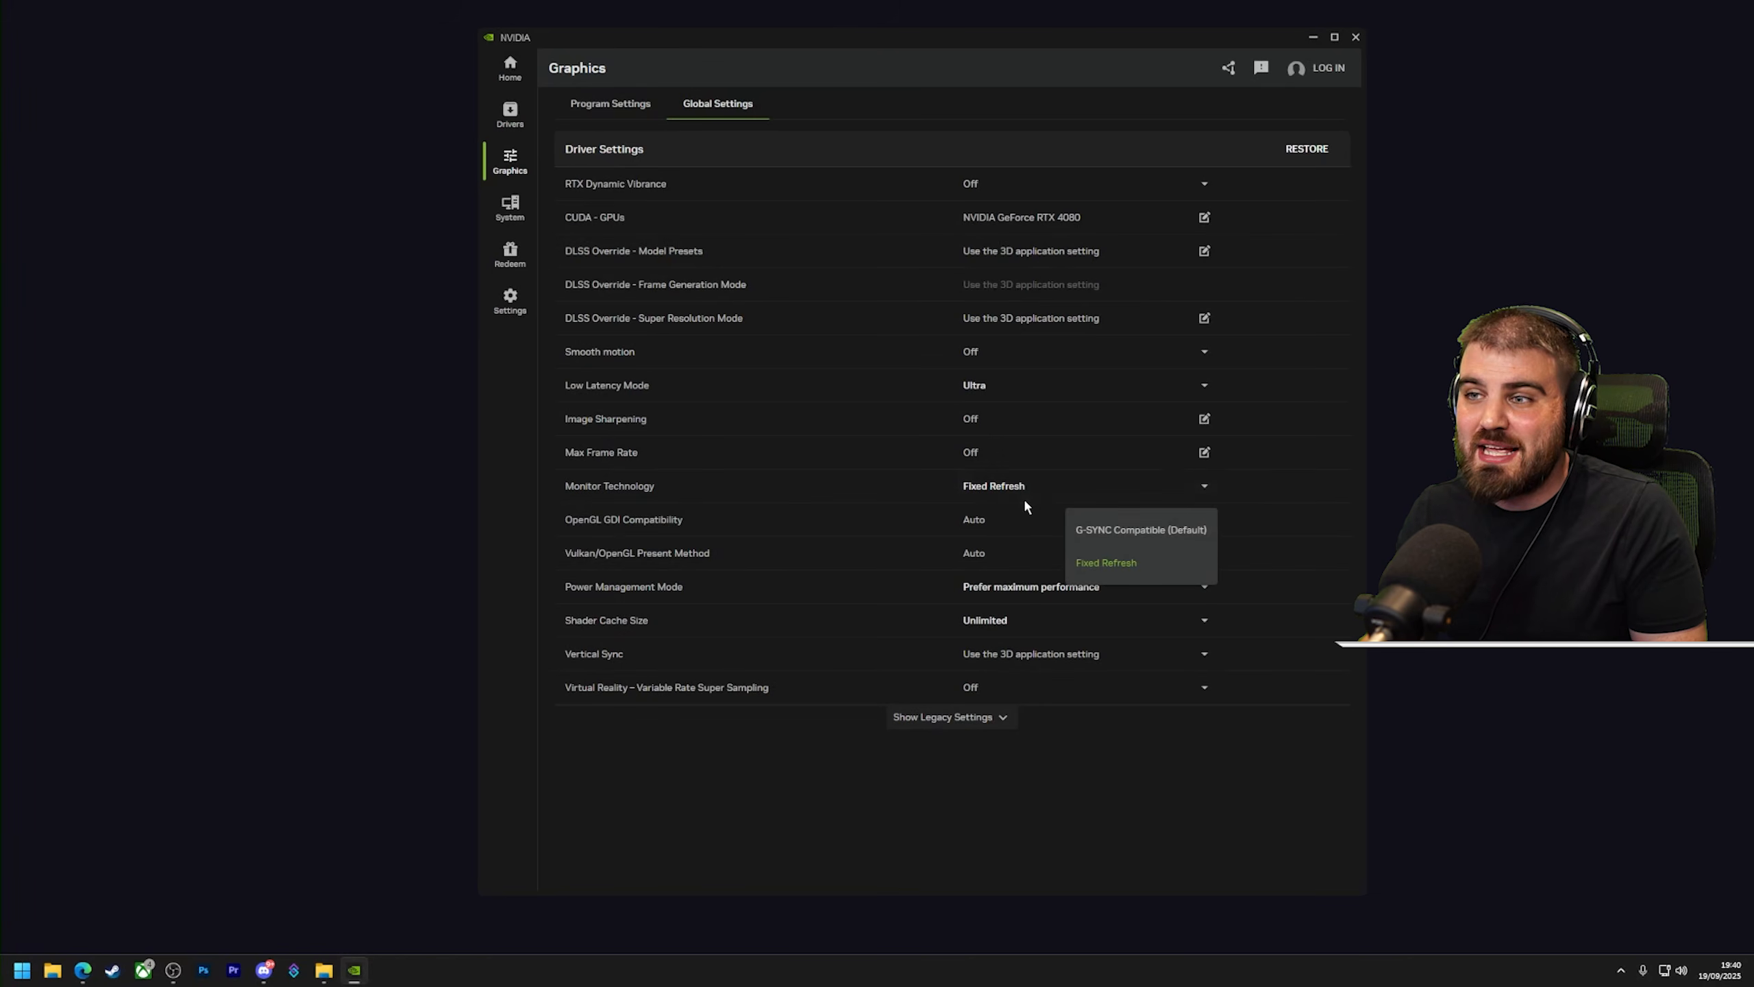
{"action": "left_click", "coordinate": [1026, 500]}
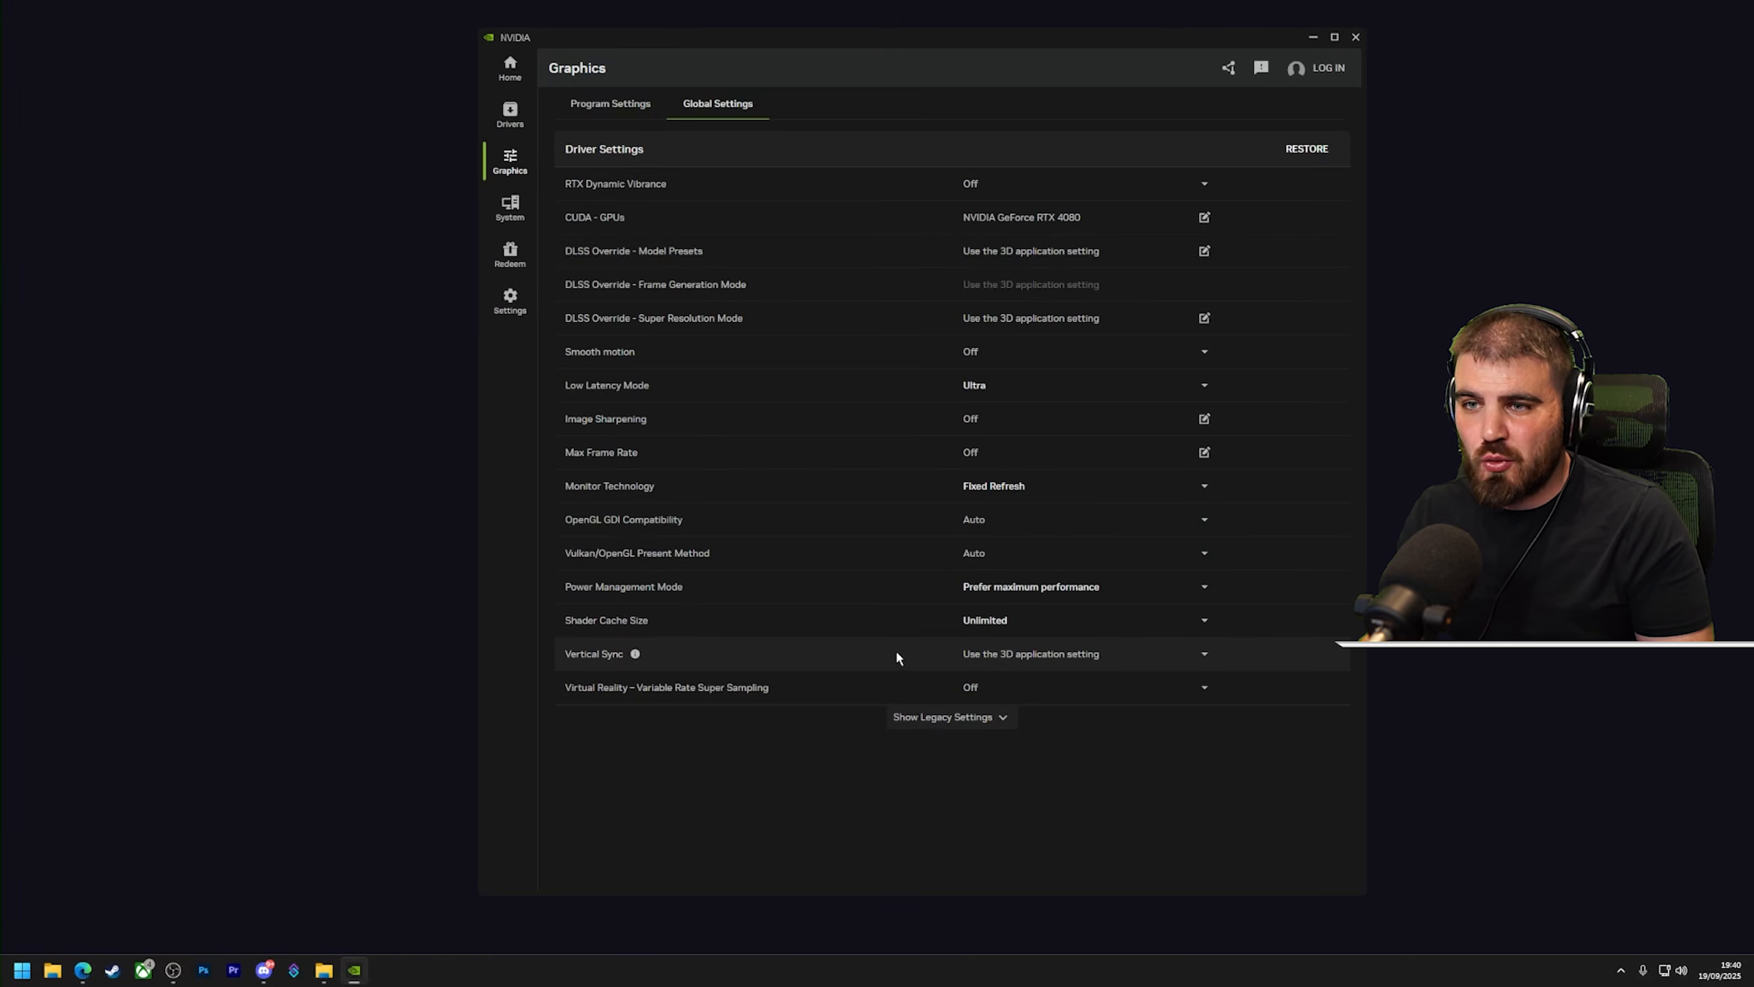
{"action": "left_click", "coordinate": [984, 661]}
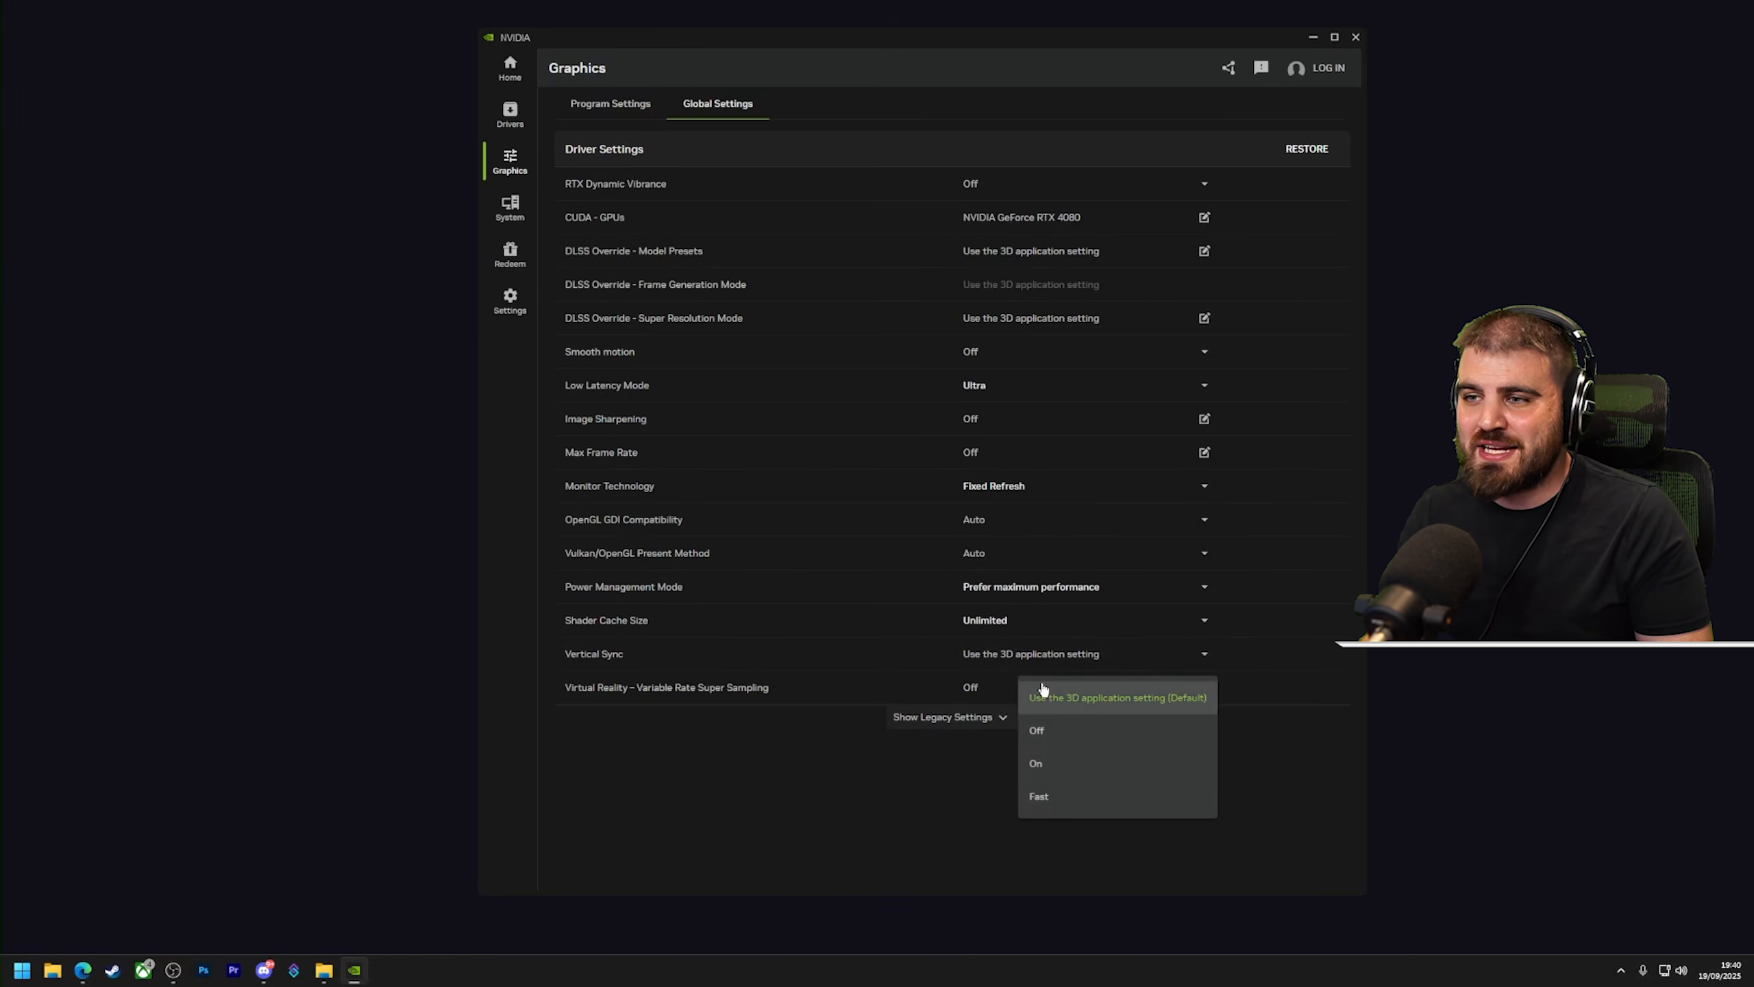
{"action": "left_click", "coordinate": [924, 655]}
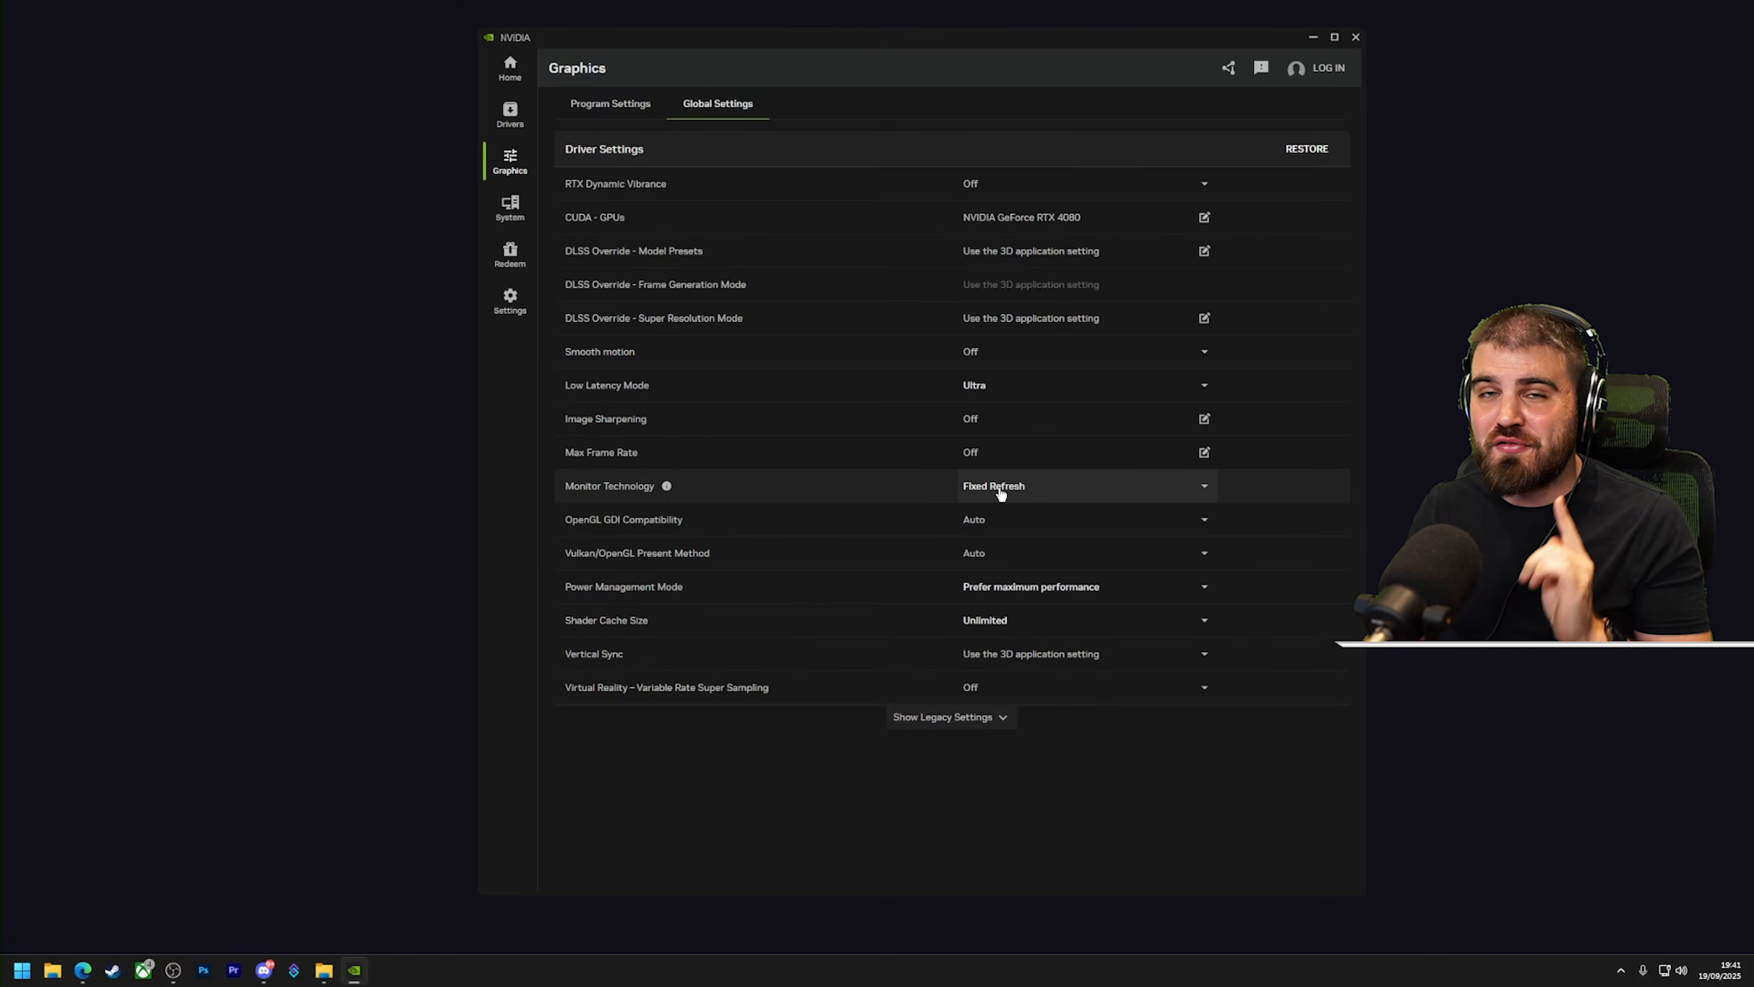
{"action": "left_click", "coordinate": [985, 660]}
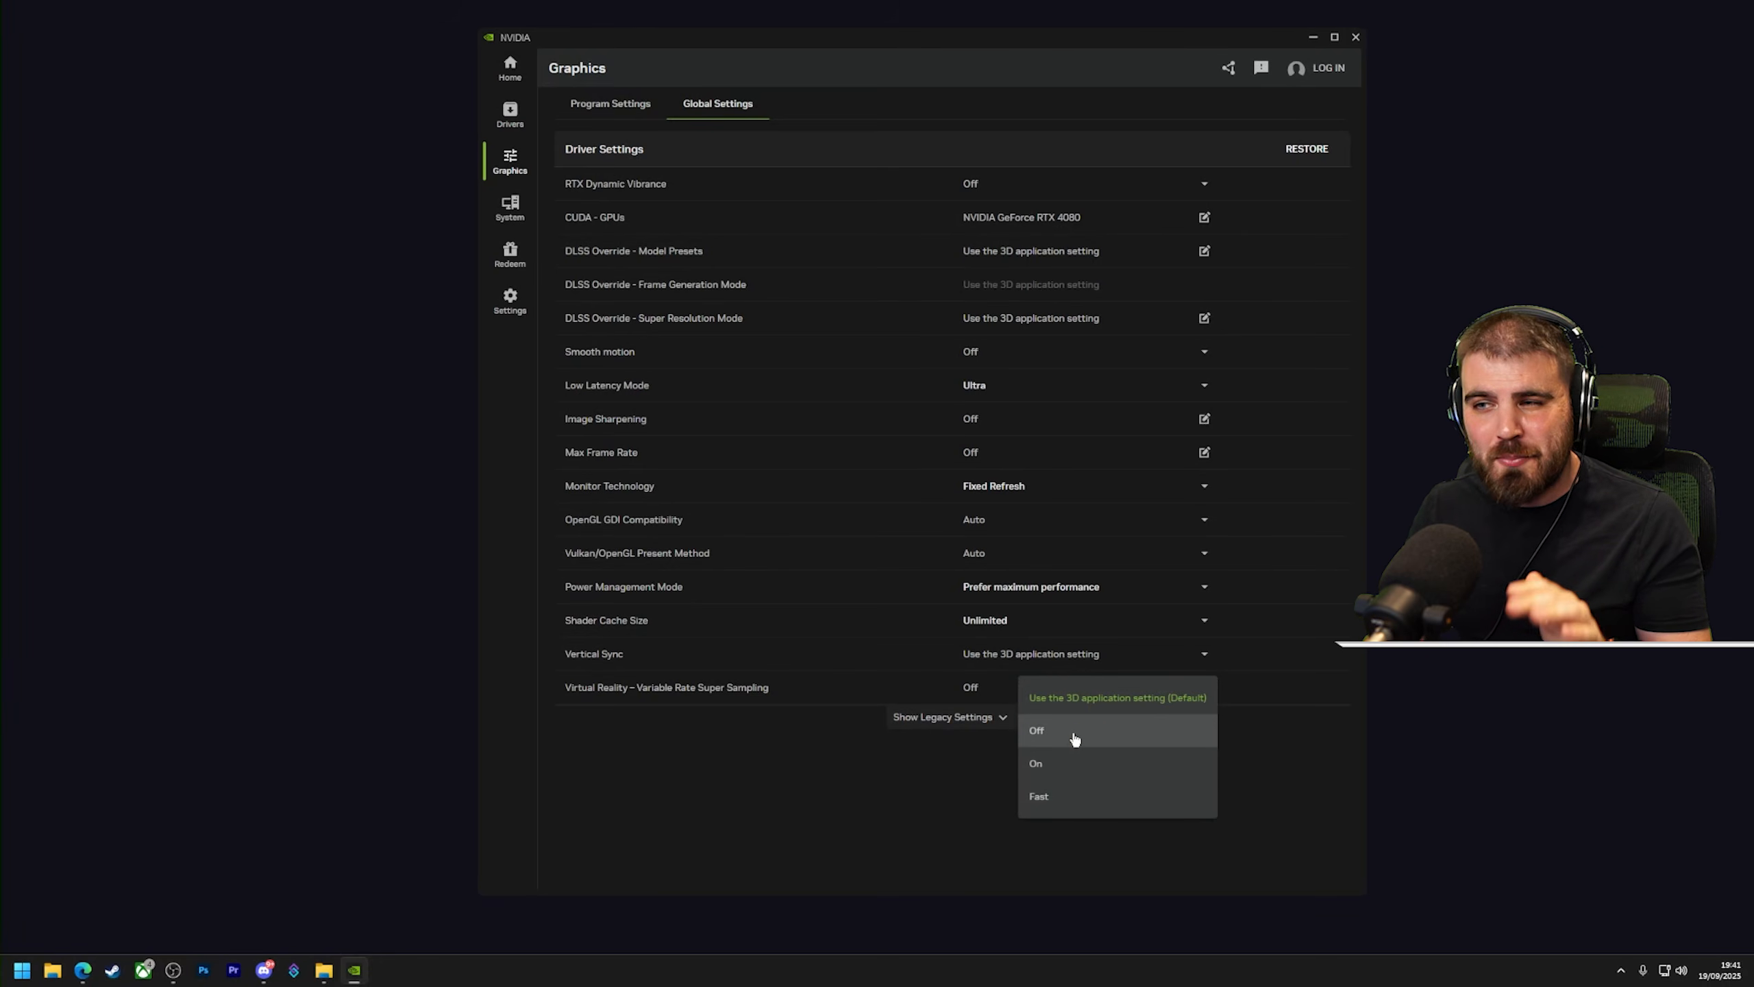
{"action": "left_click", "coordinate": [1000, 656]}
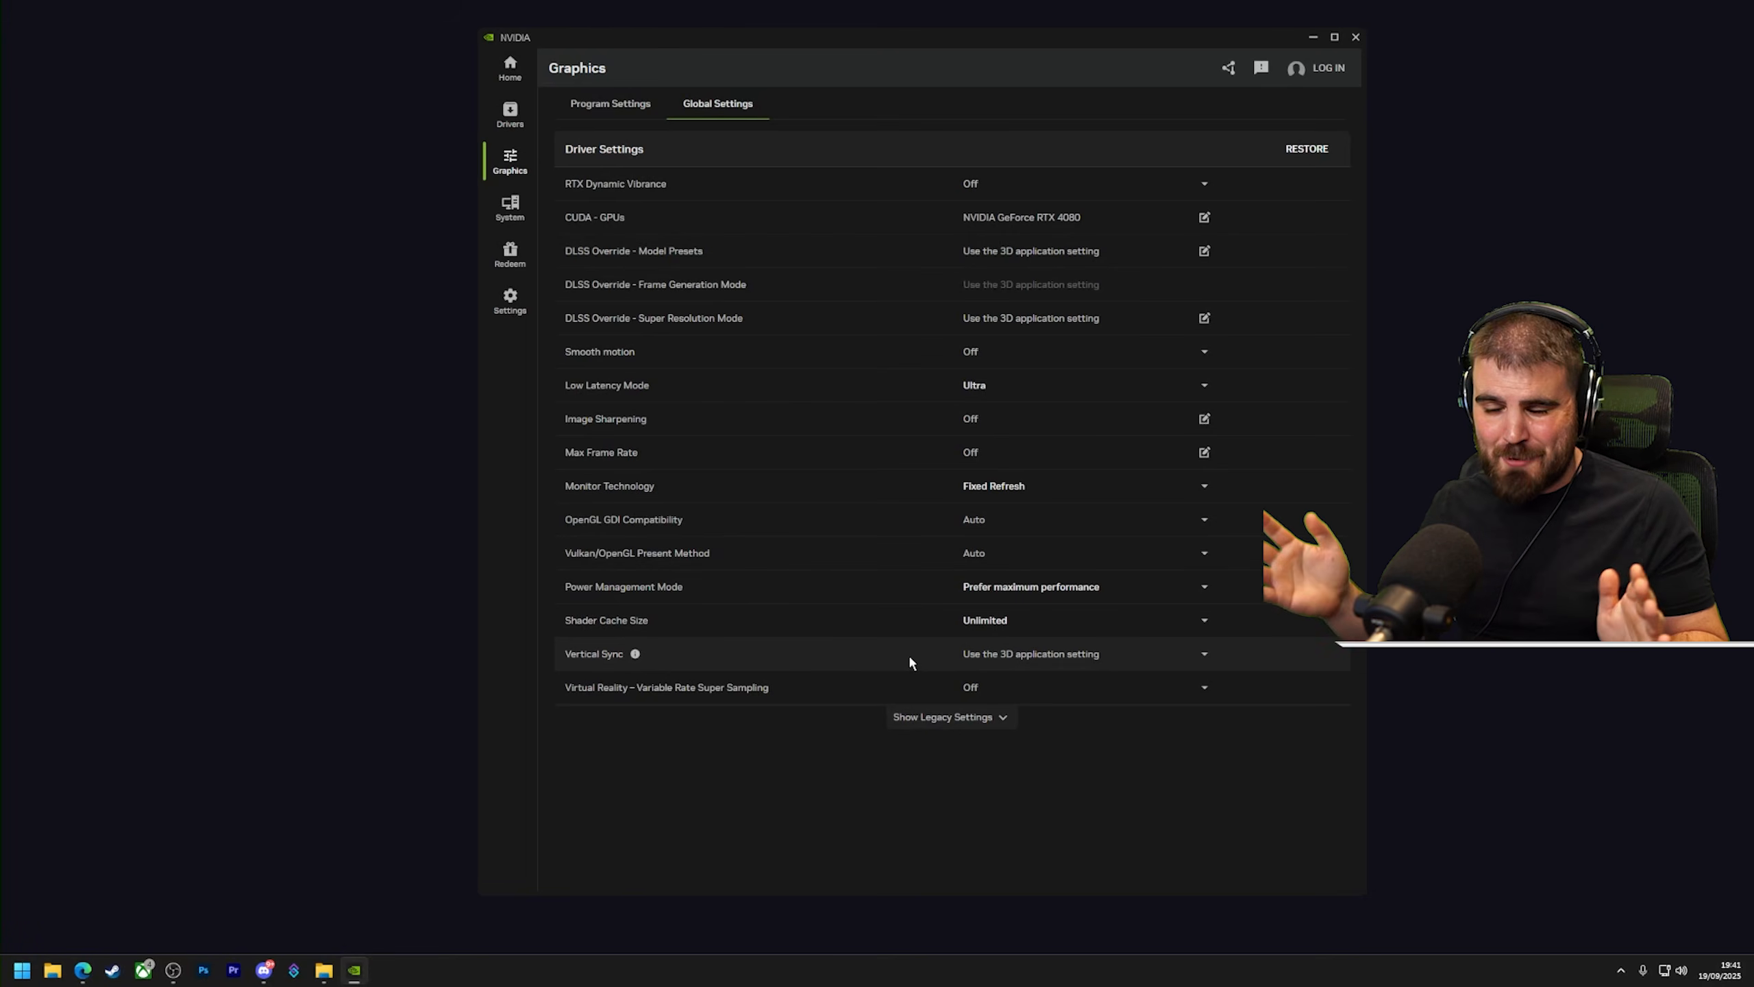
{"action": "left_click", "coordinate": [1031, 658]}
{"action": "left_click", "coordinate": [987, 662]}
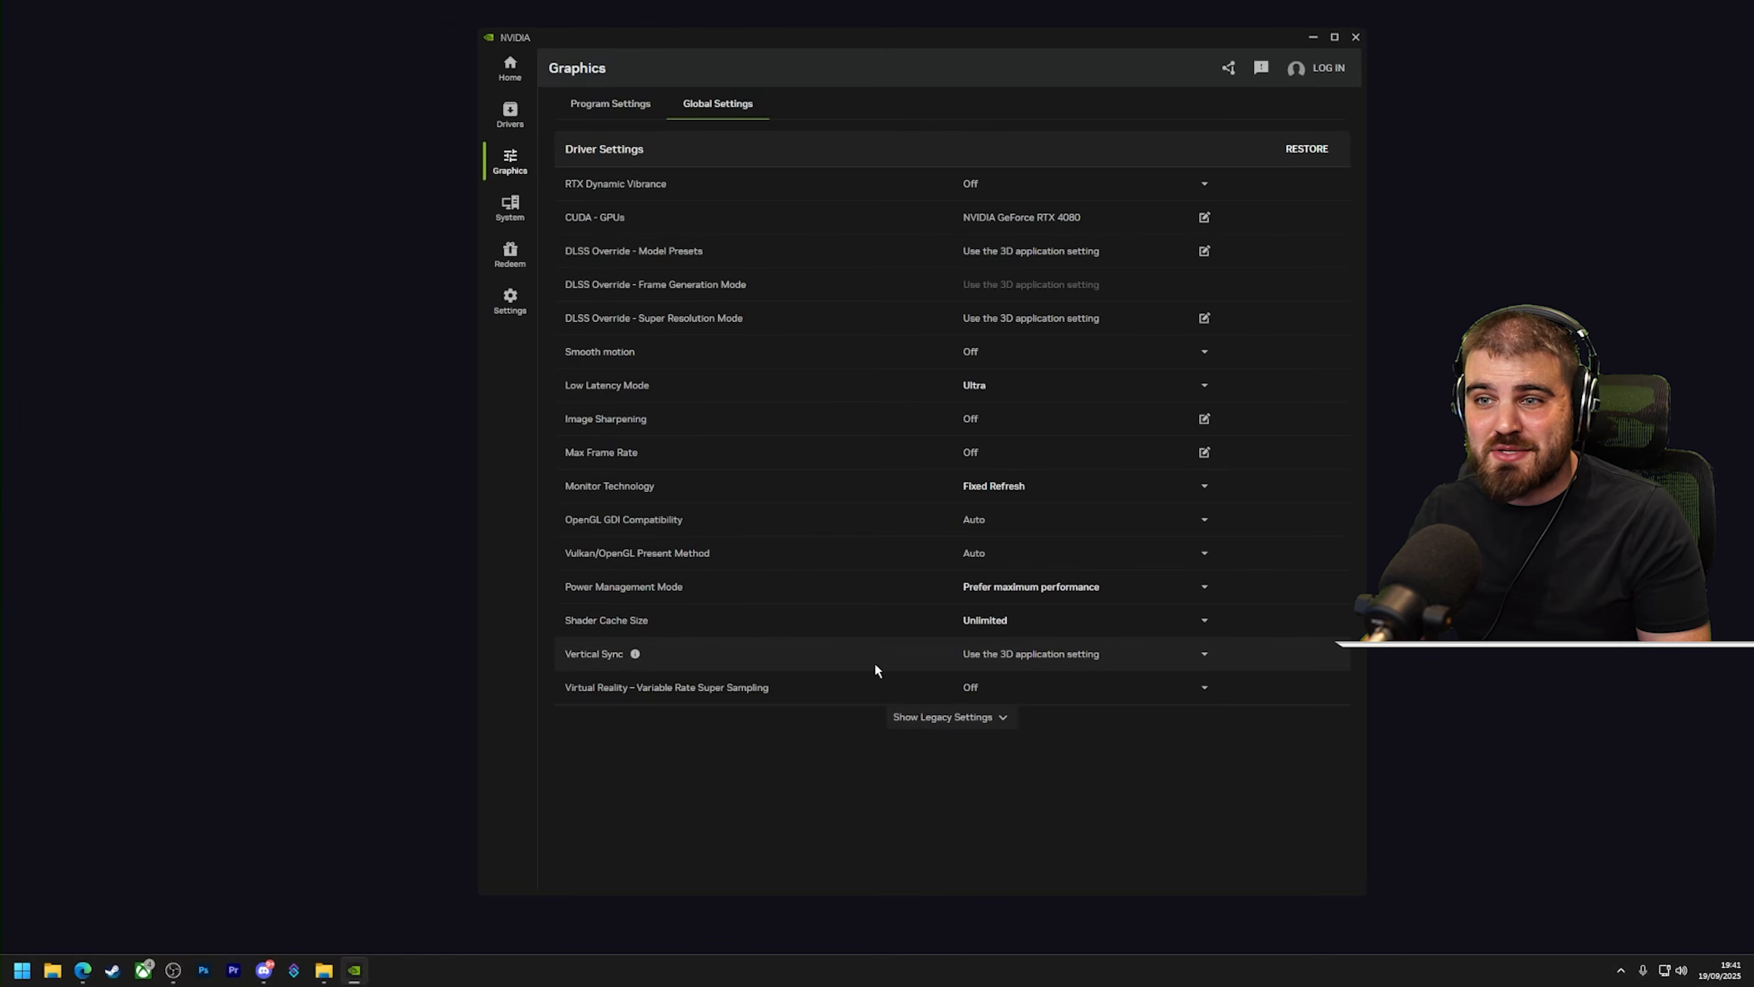
{"action": "left_click", "coordinate": [995, 662]}
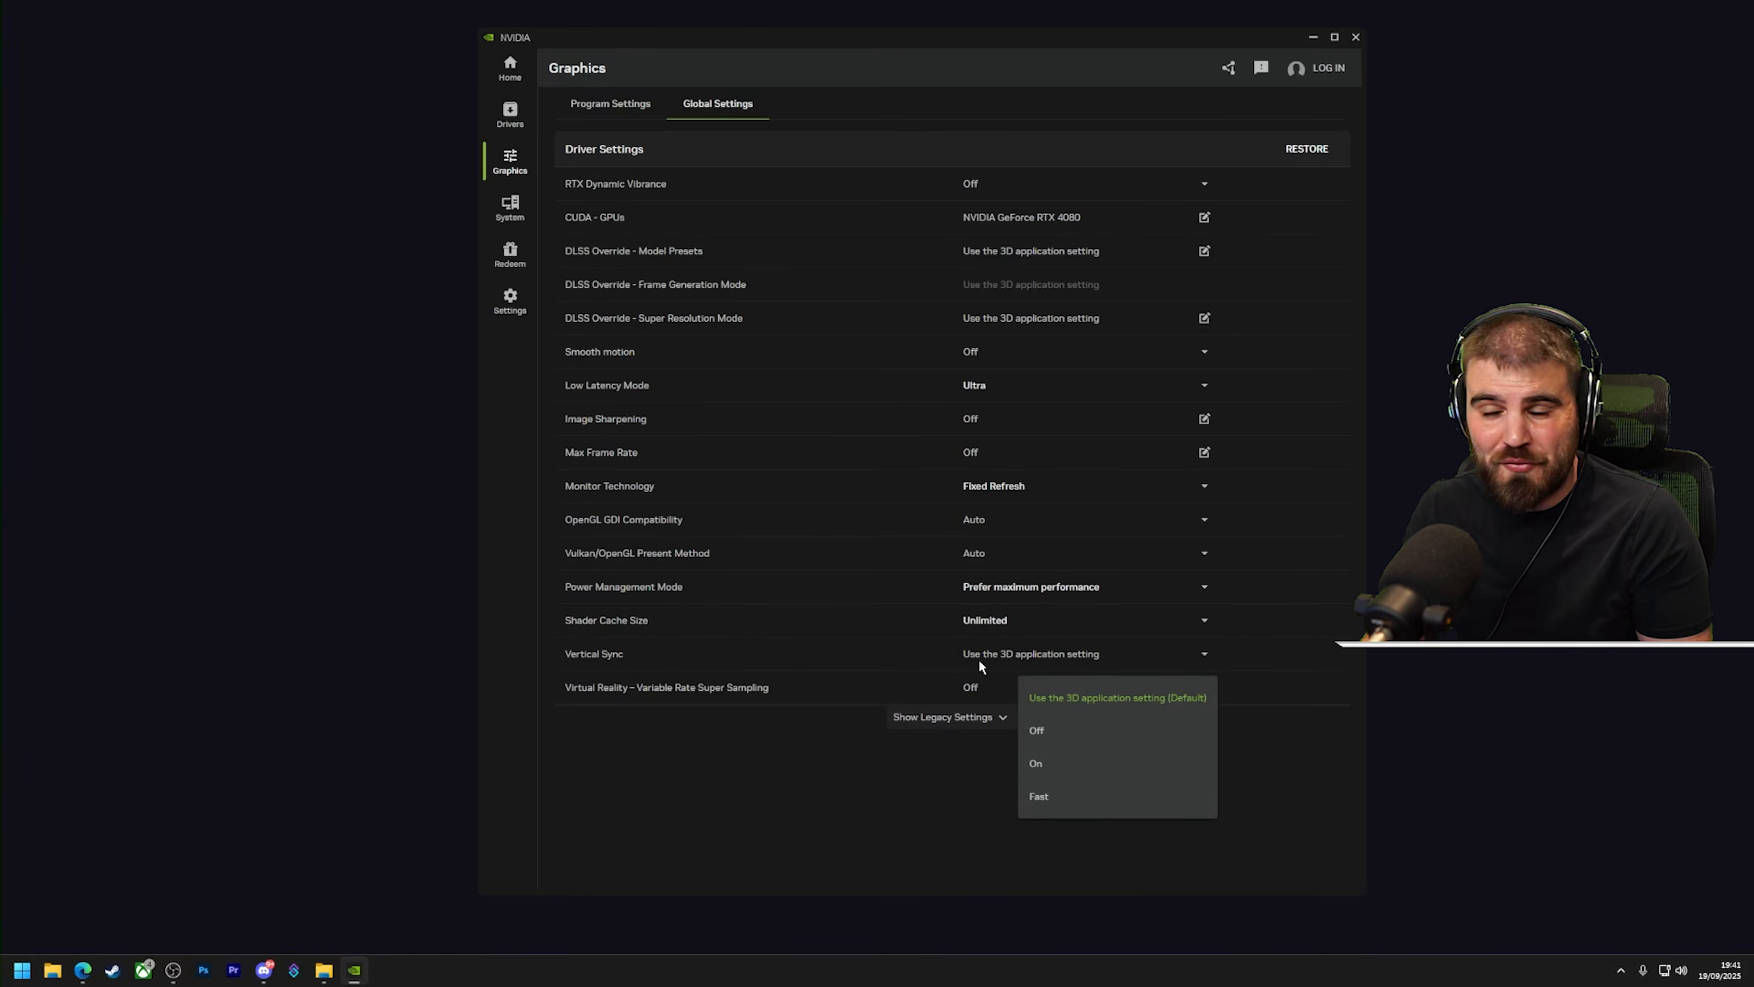
{"action": "left_click", "coordinate": [975, 660]}
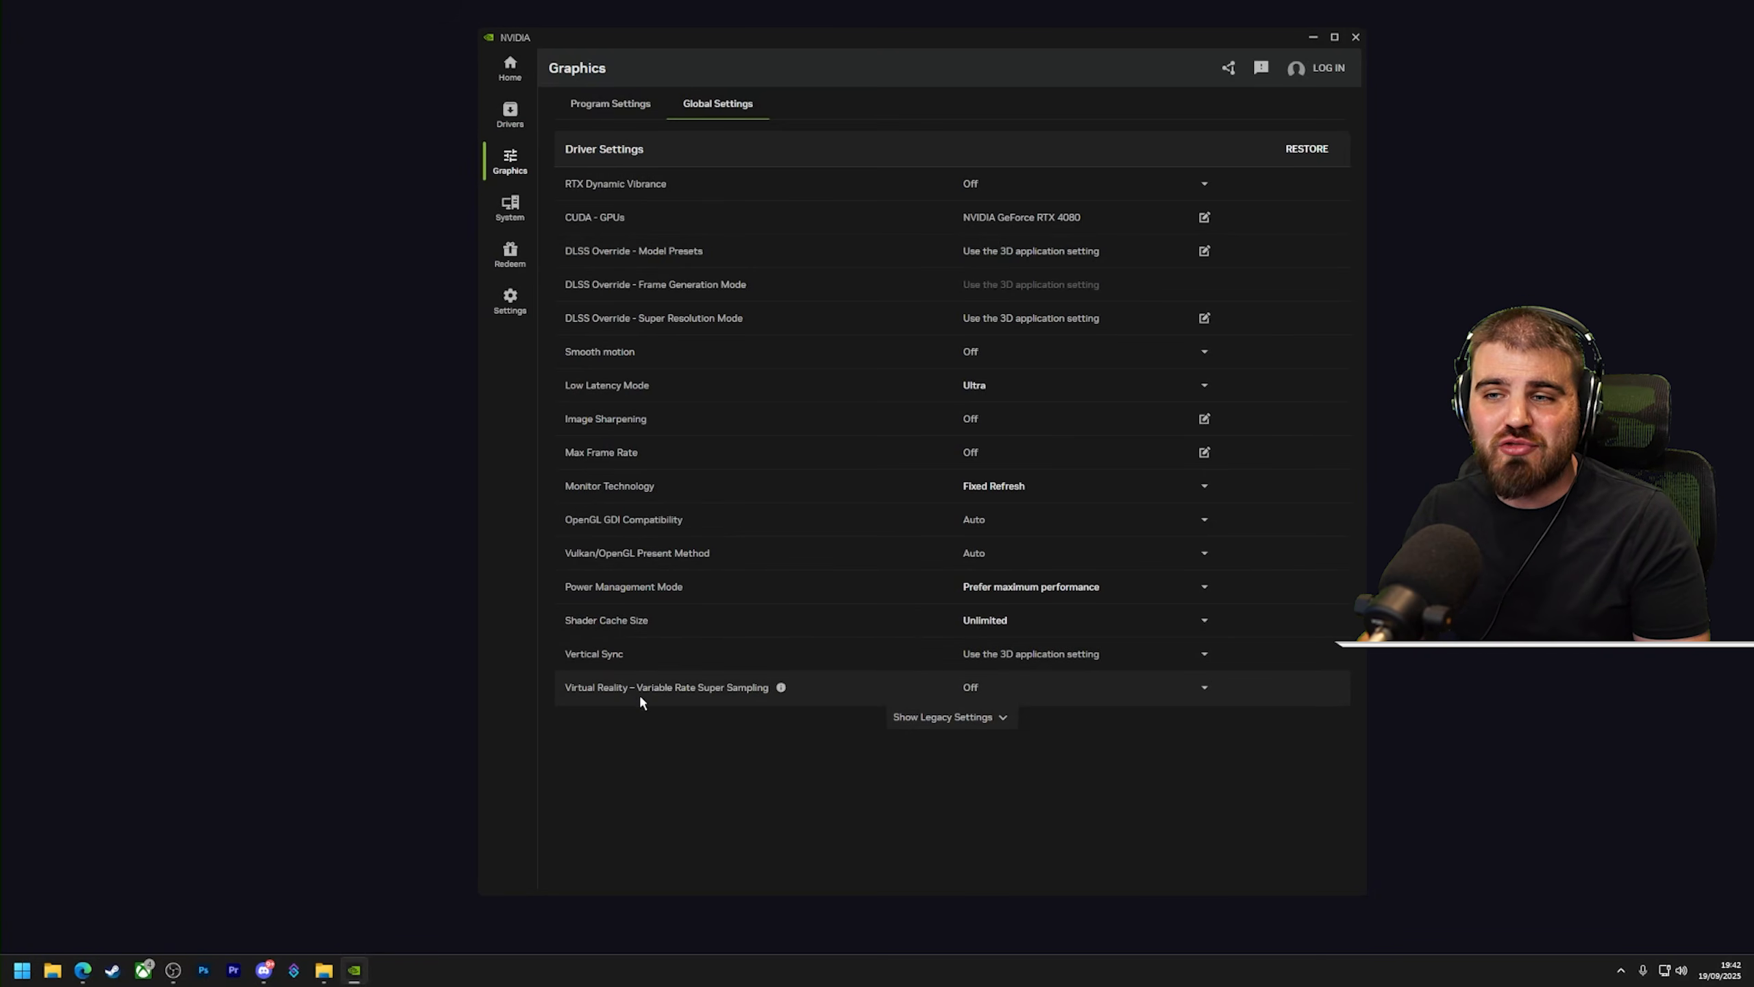
Step: Review the options for Virtual Reality – Variable Rate Super Sampling without changing the setting
{"action": "left_click", "coordinate": [1008, 701]}
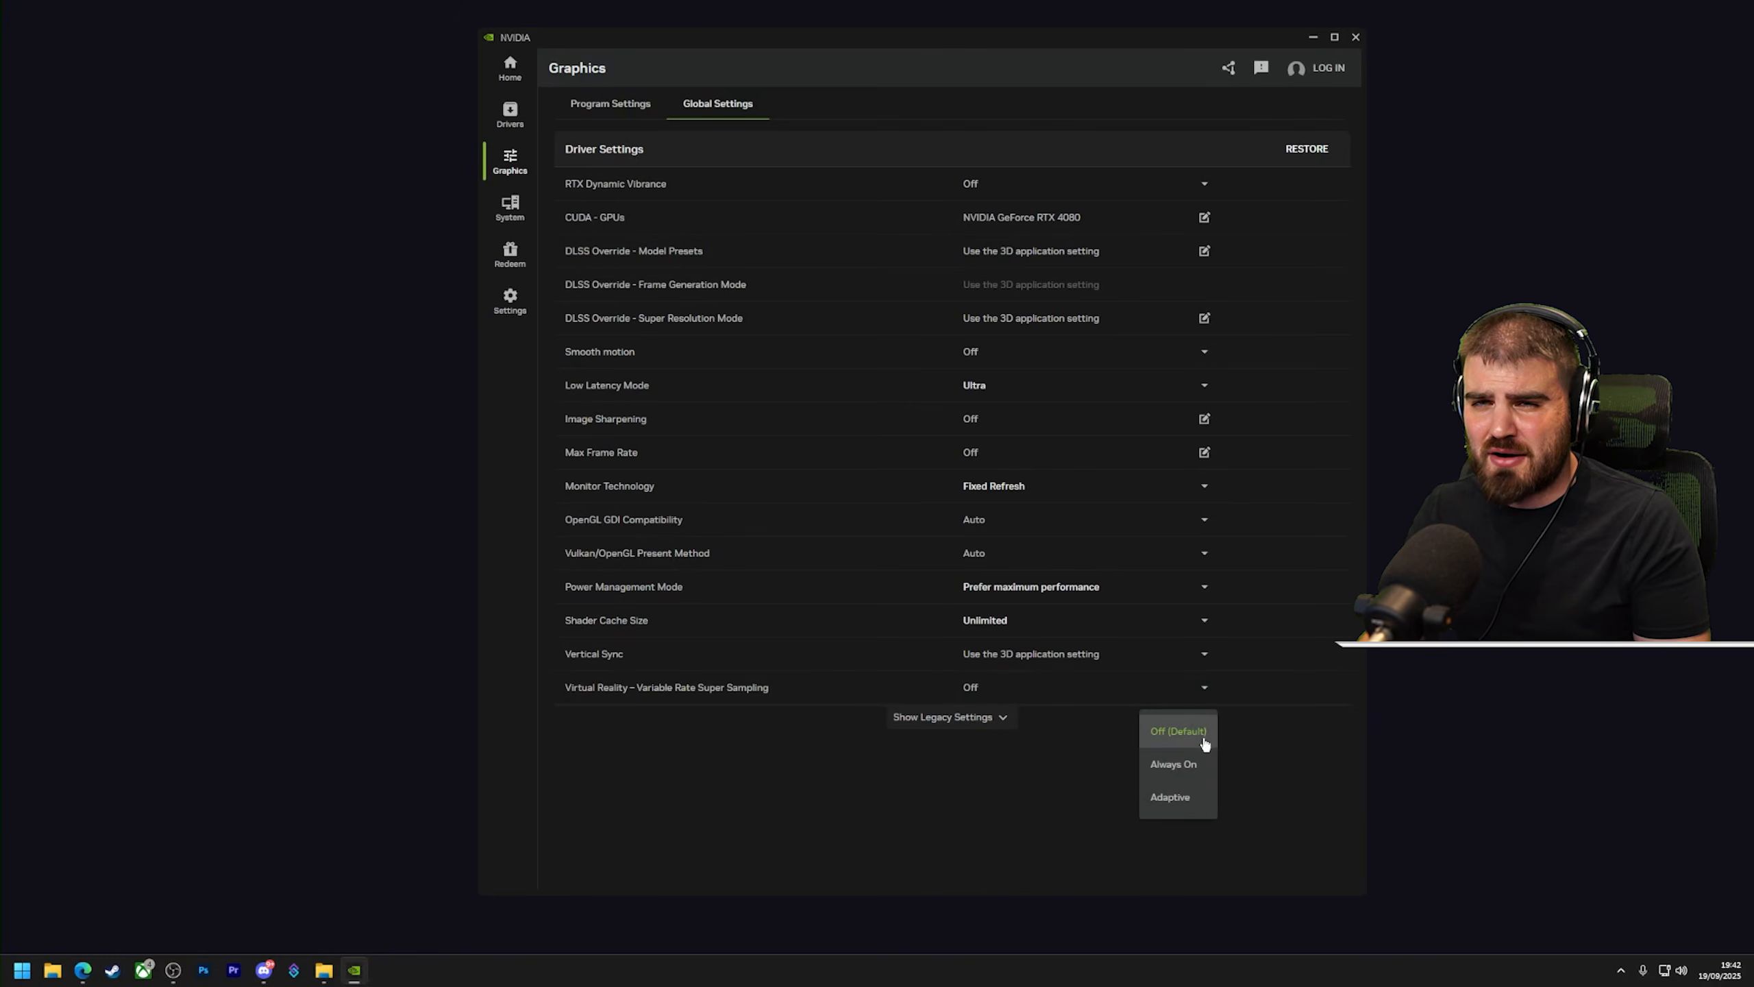
{"action": "left_click", "coordinate": [844, 690]}
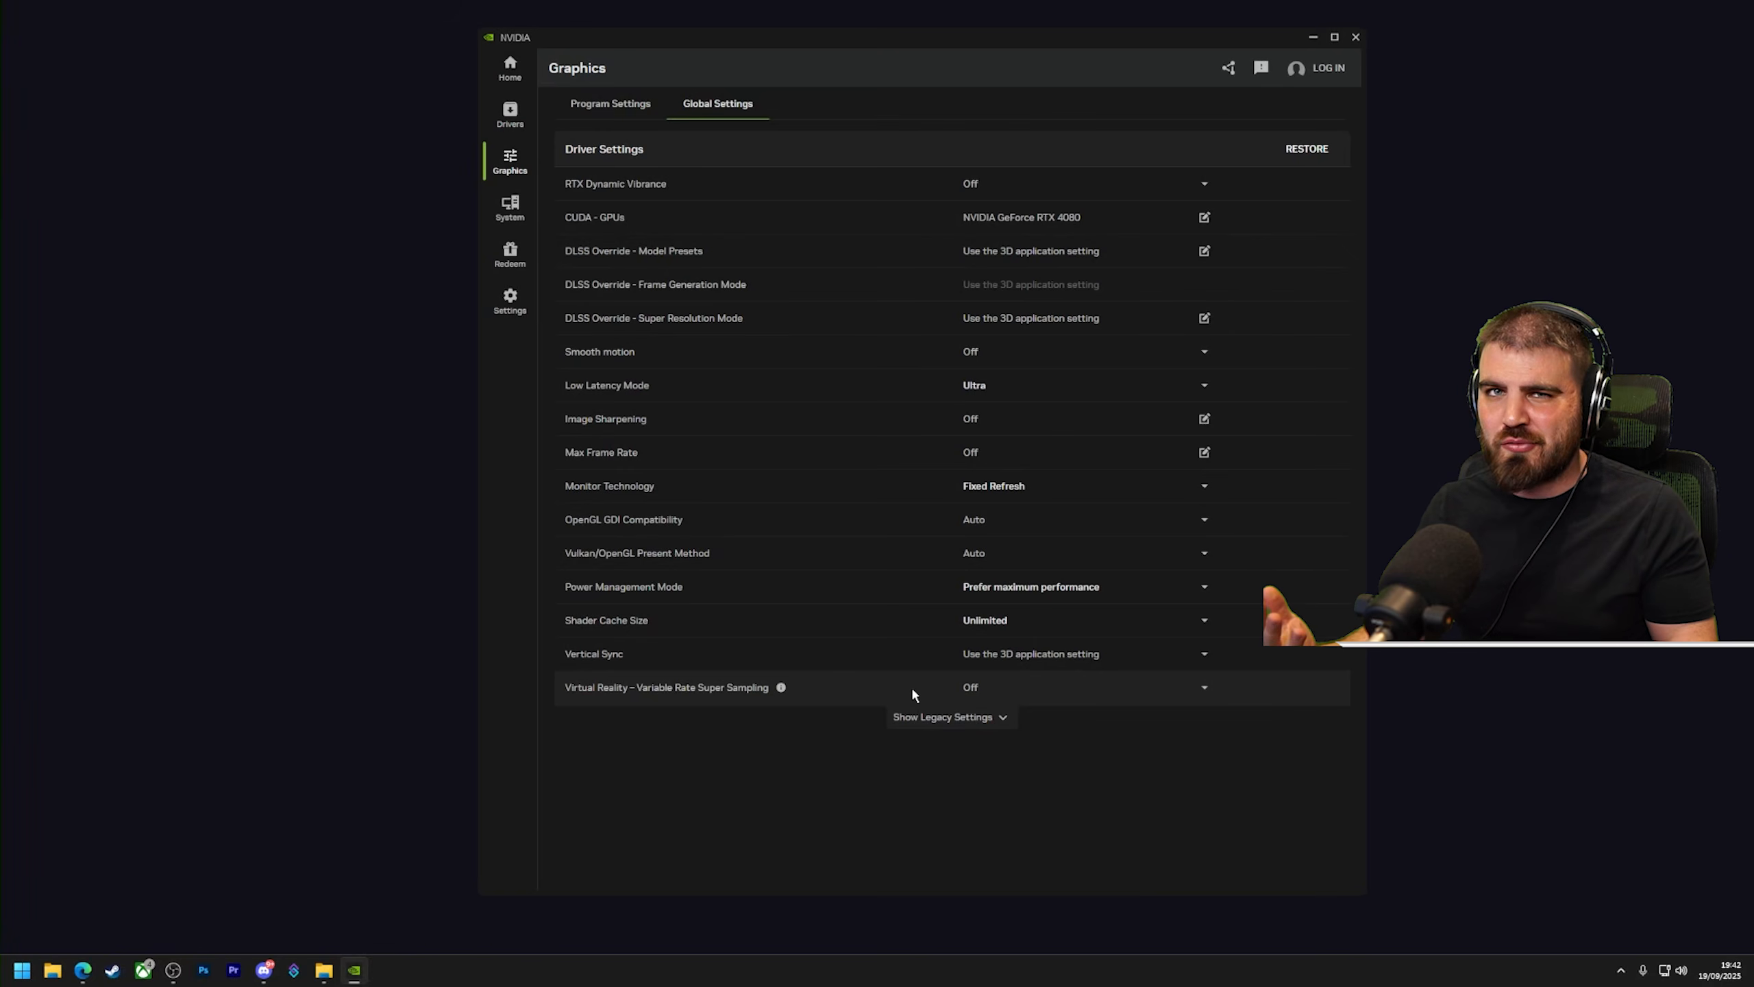
Step: Show the legacy driver settings and choose Application-controlled (Default) for Anisotropic Filtering
{"action": "left_click", "coordinate": [945, 718]}
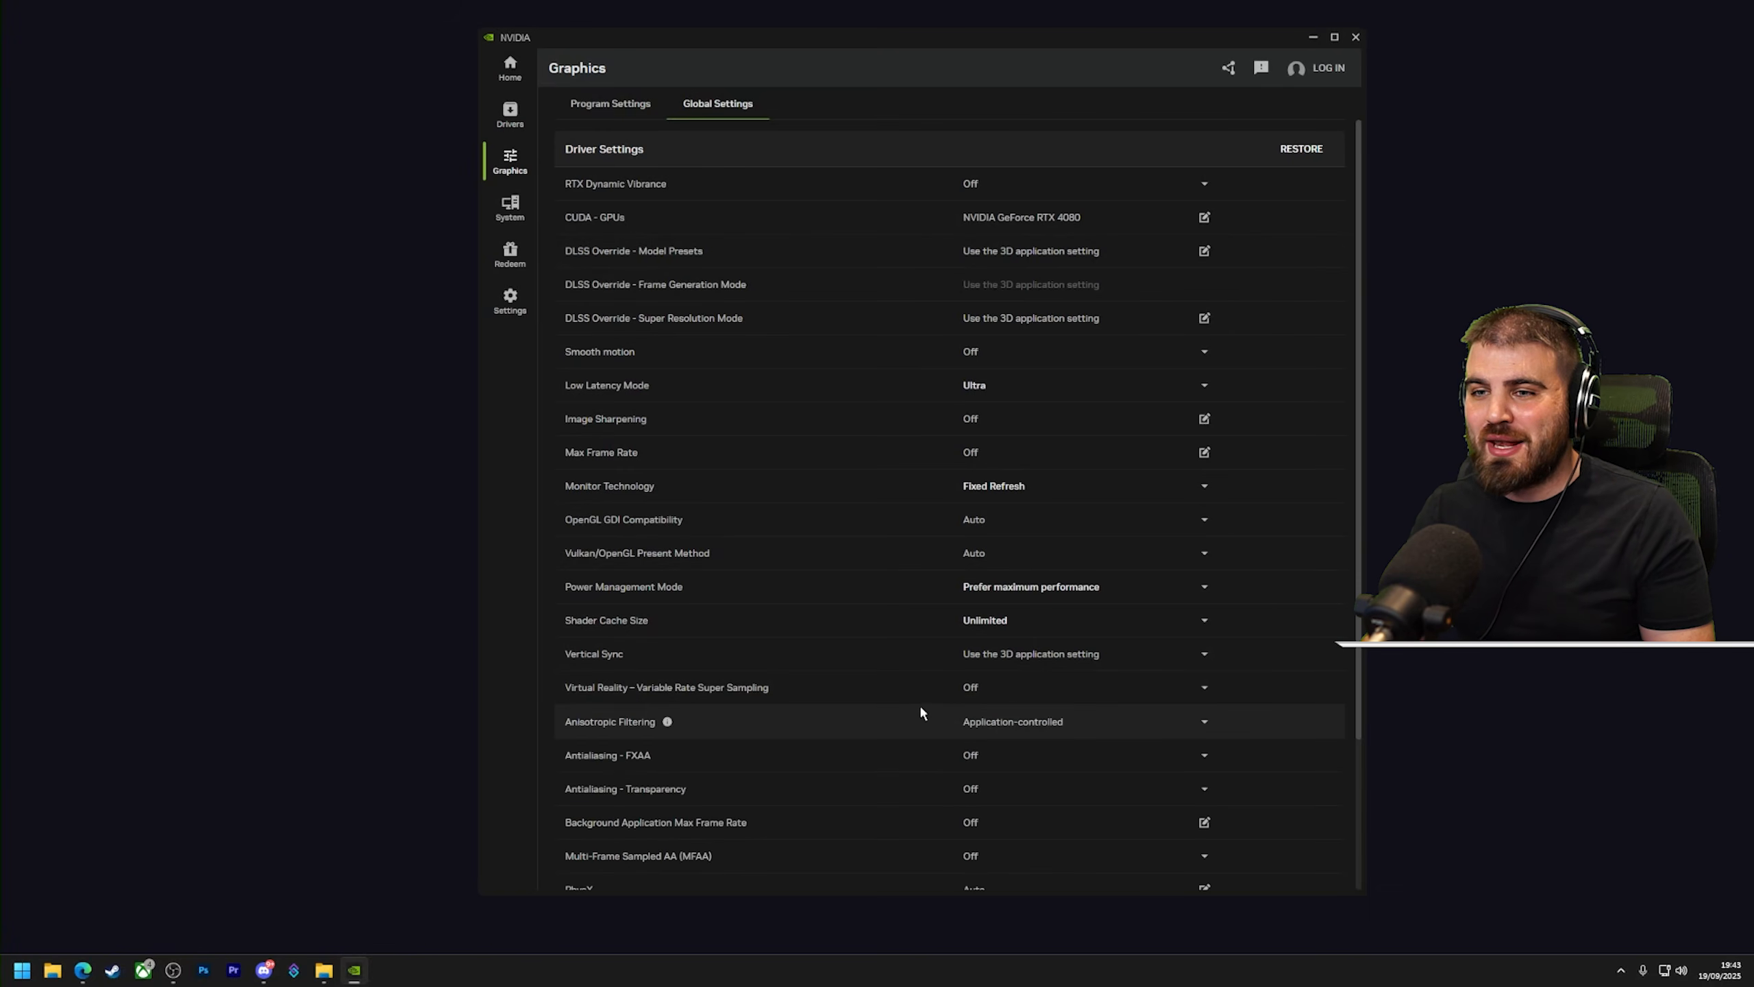
{"action": "scroll", "coordinate": [918, 704], "scroll_direction": "down", "scroll_amount": 3}
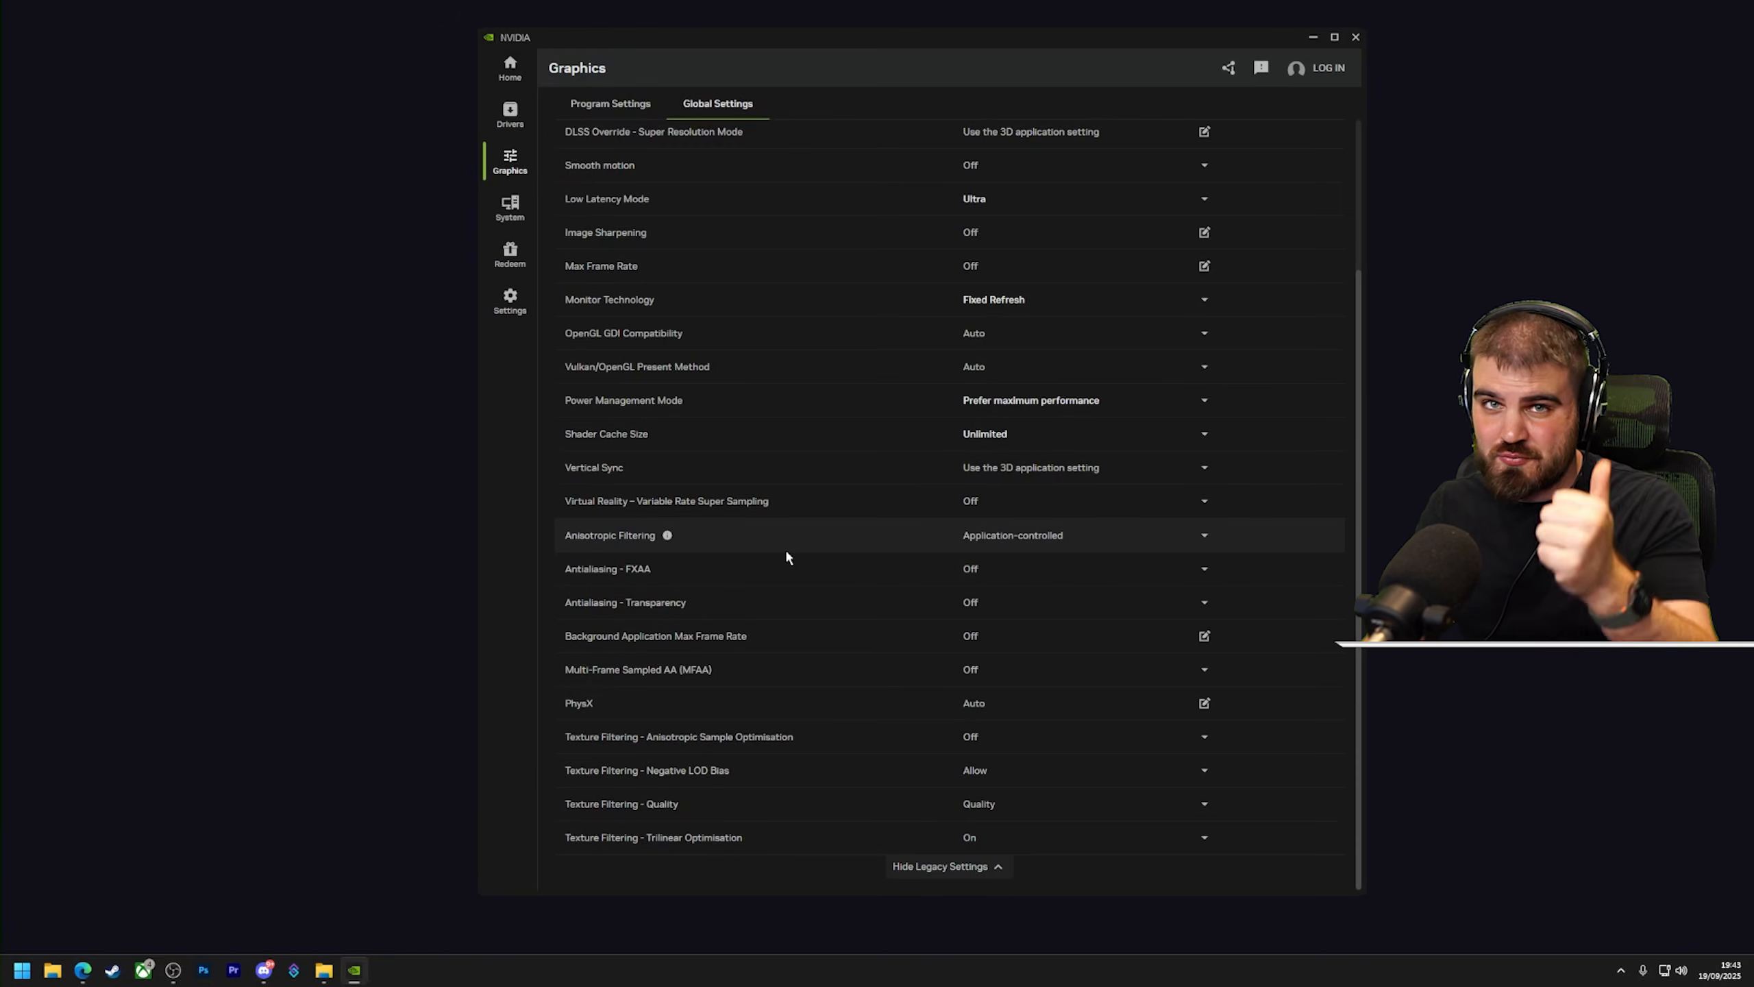
{"action": "left_click", "coordinate": [1044, 546]}
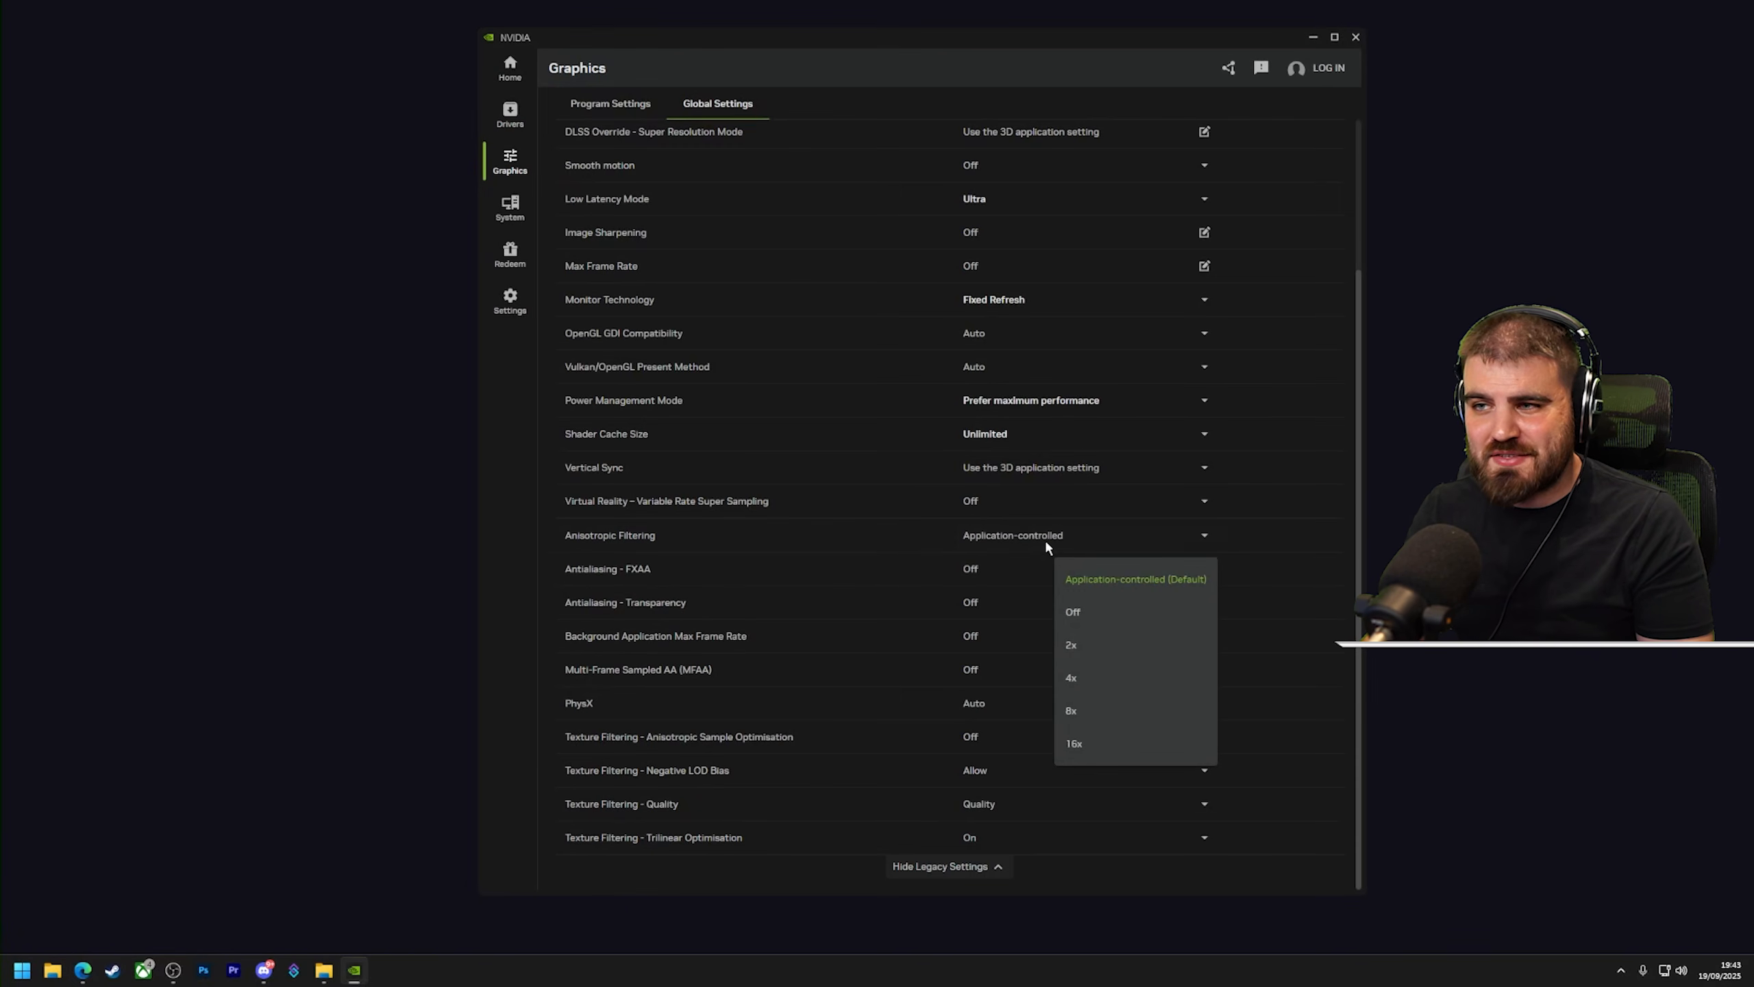
{"action": "left_click", "coordinate": [1084, 579]}
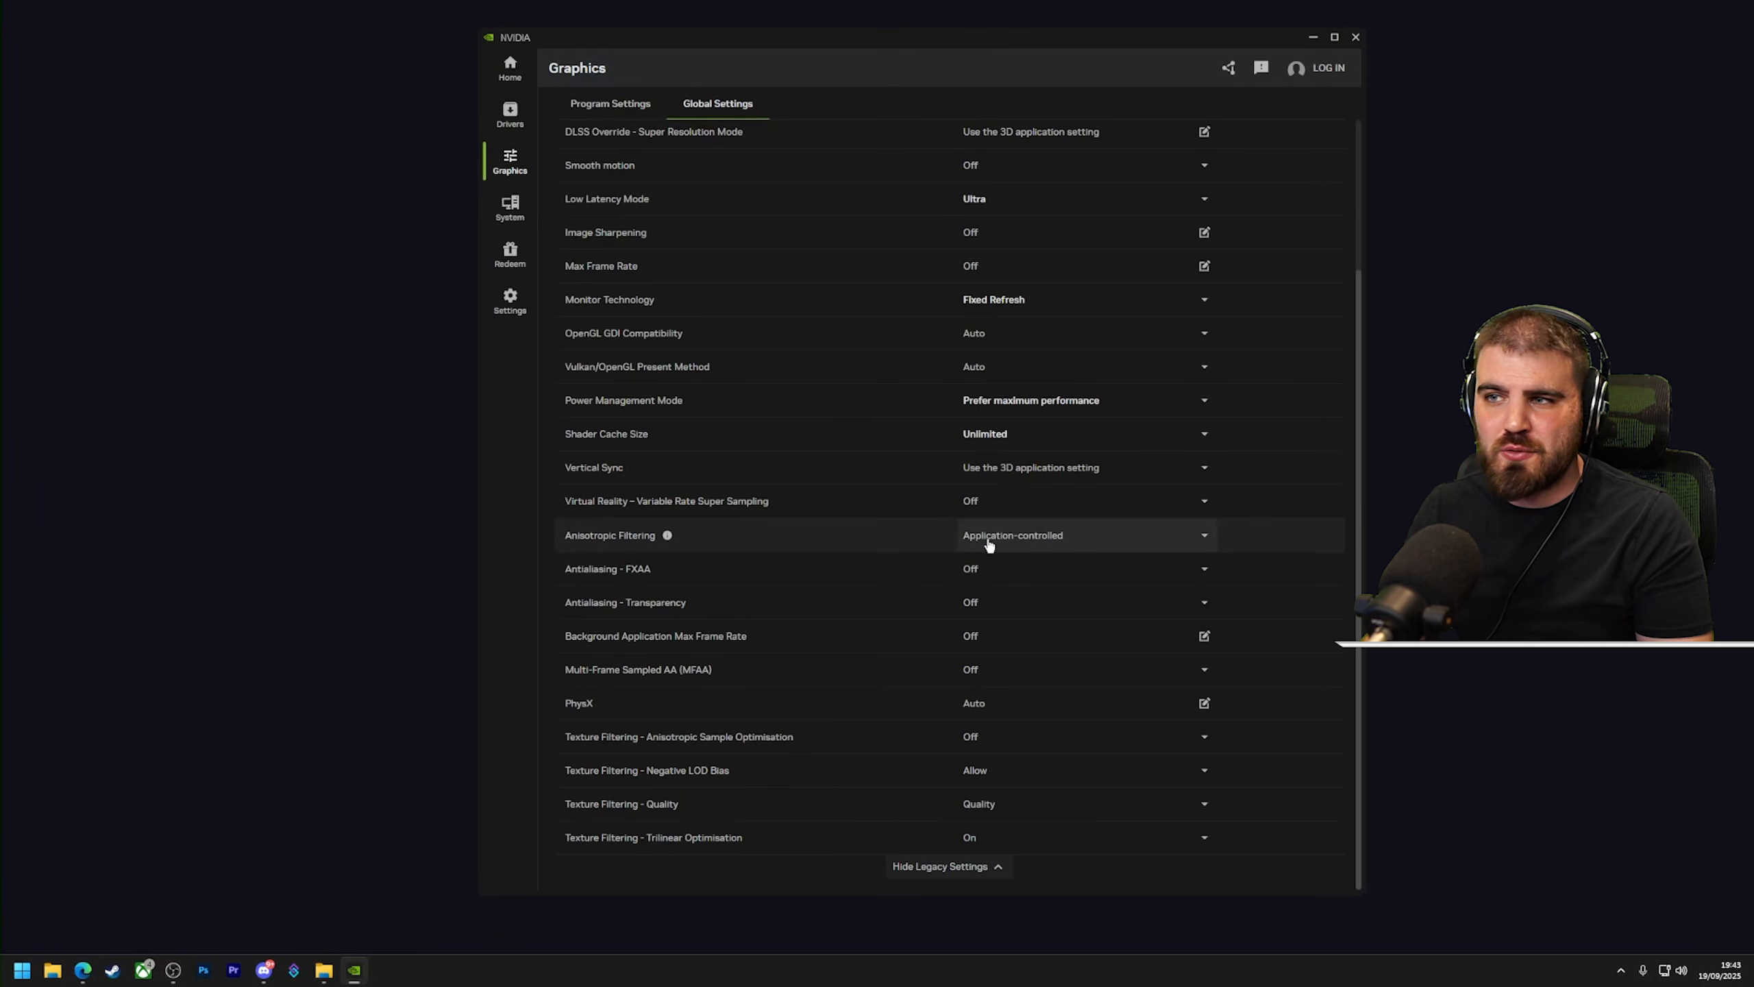
Step: Review the option lists of Anisotropic Filtering and Antialiasing - Transparency, keeping their default choices
{"action": "left_click", "coordinate": [991, 544]}
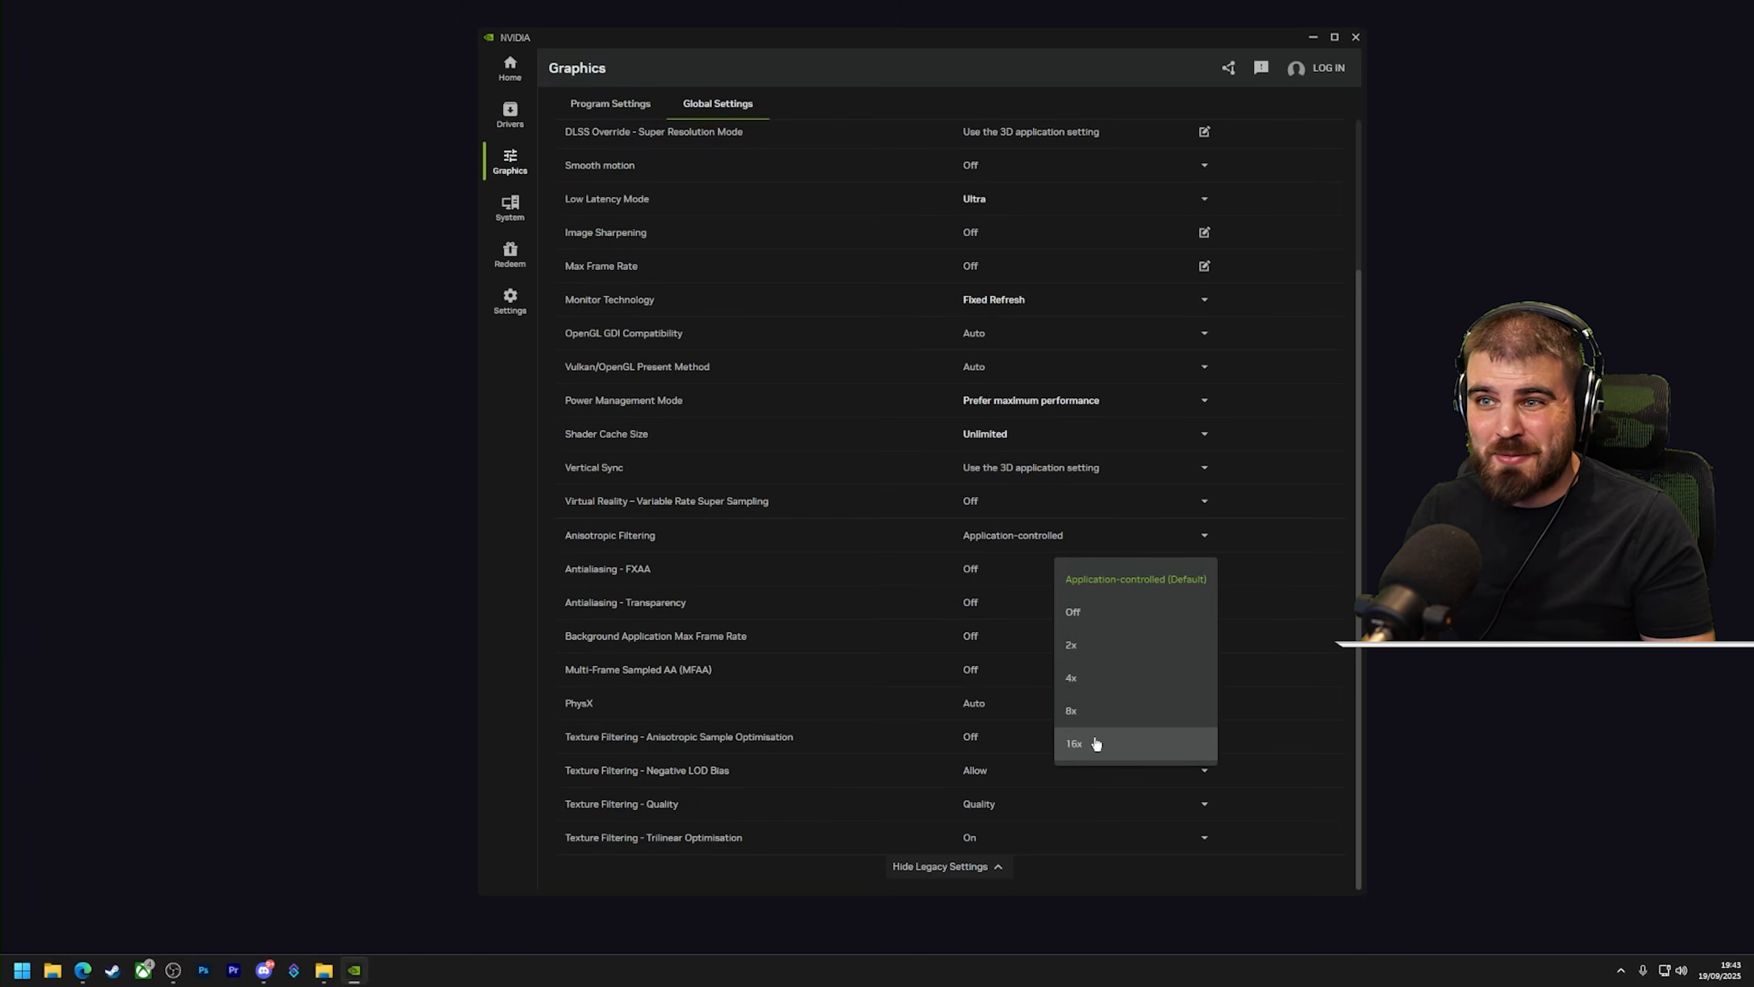
{"action": "left_click", "coordinate": [993, 542]}
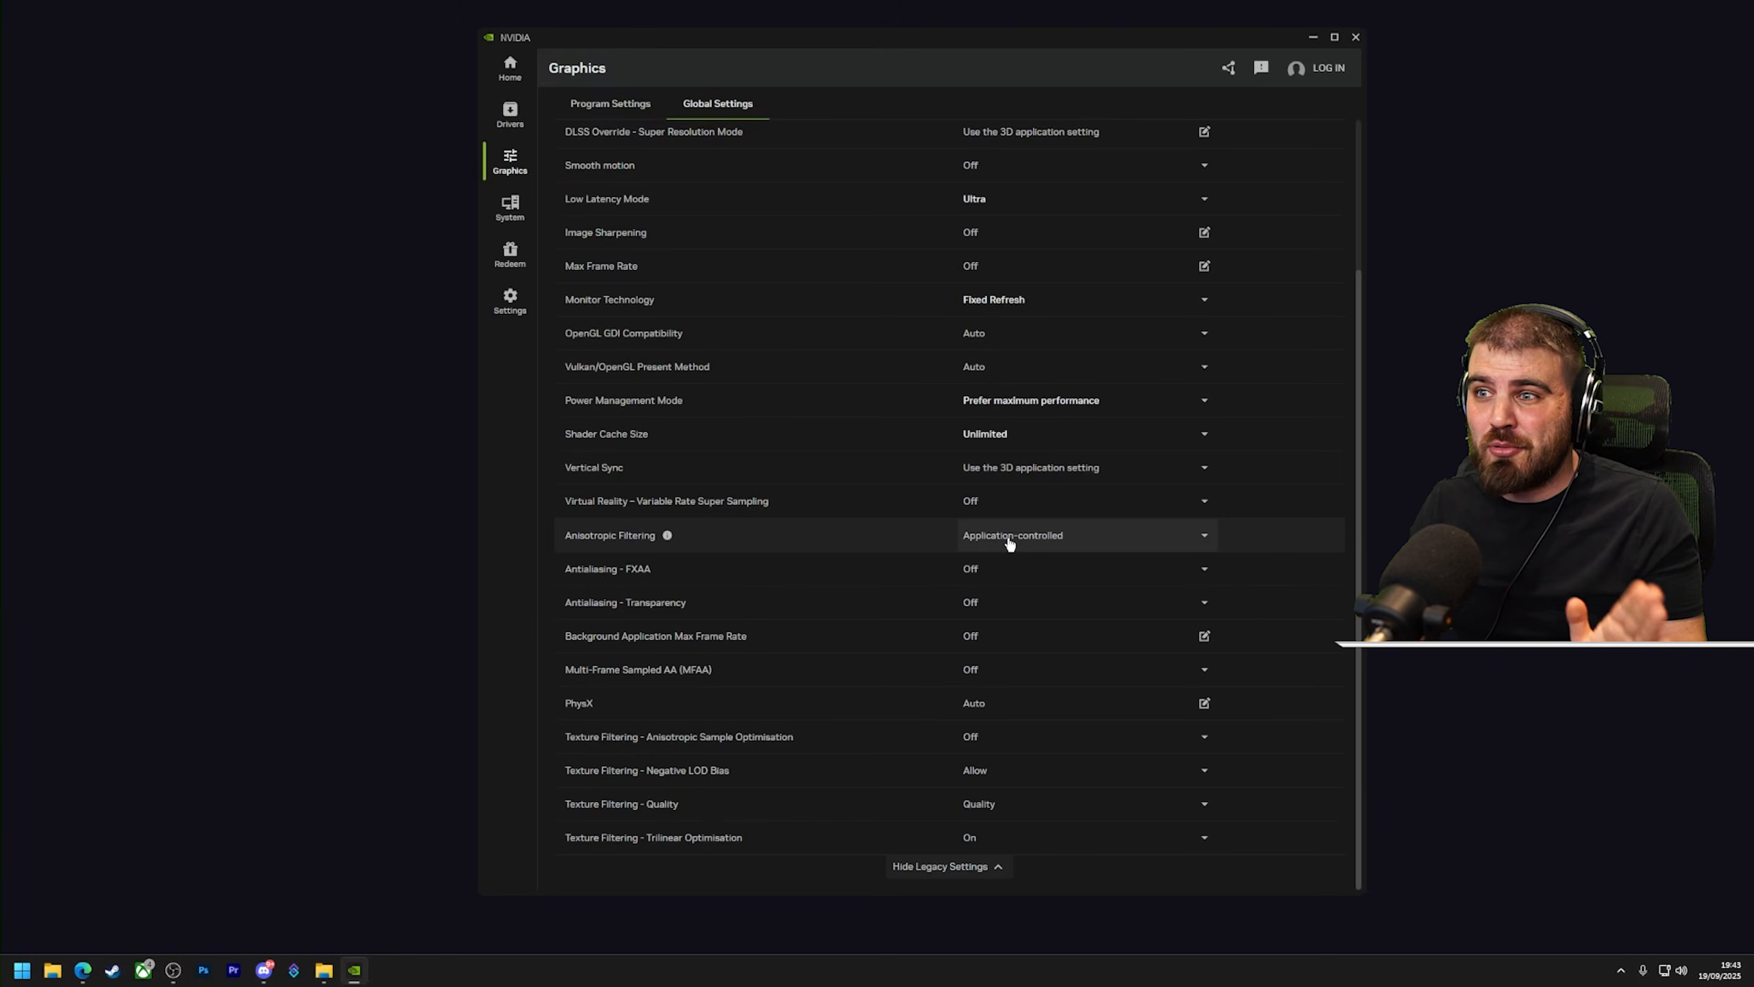
{"action": "left_click", "coordinate": [1010, 543]}
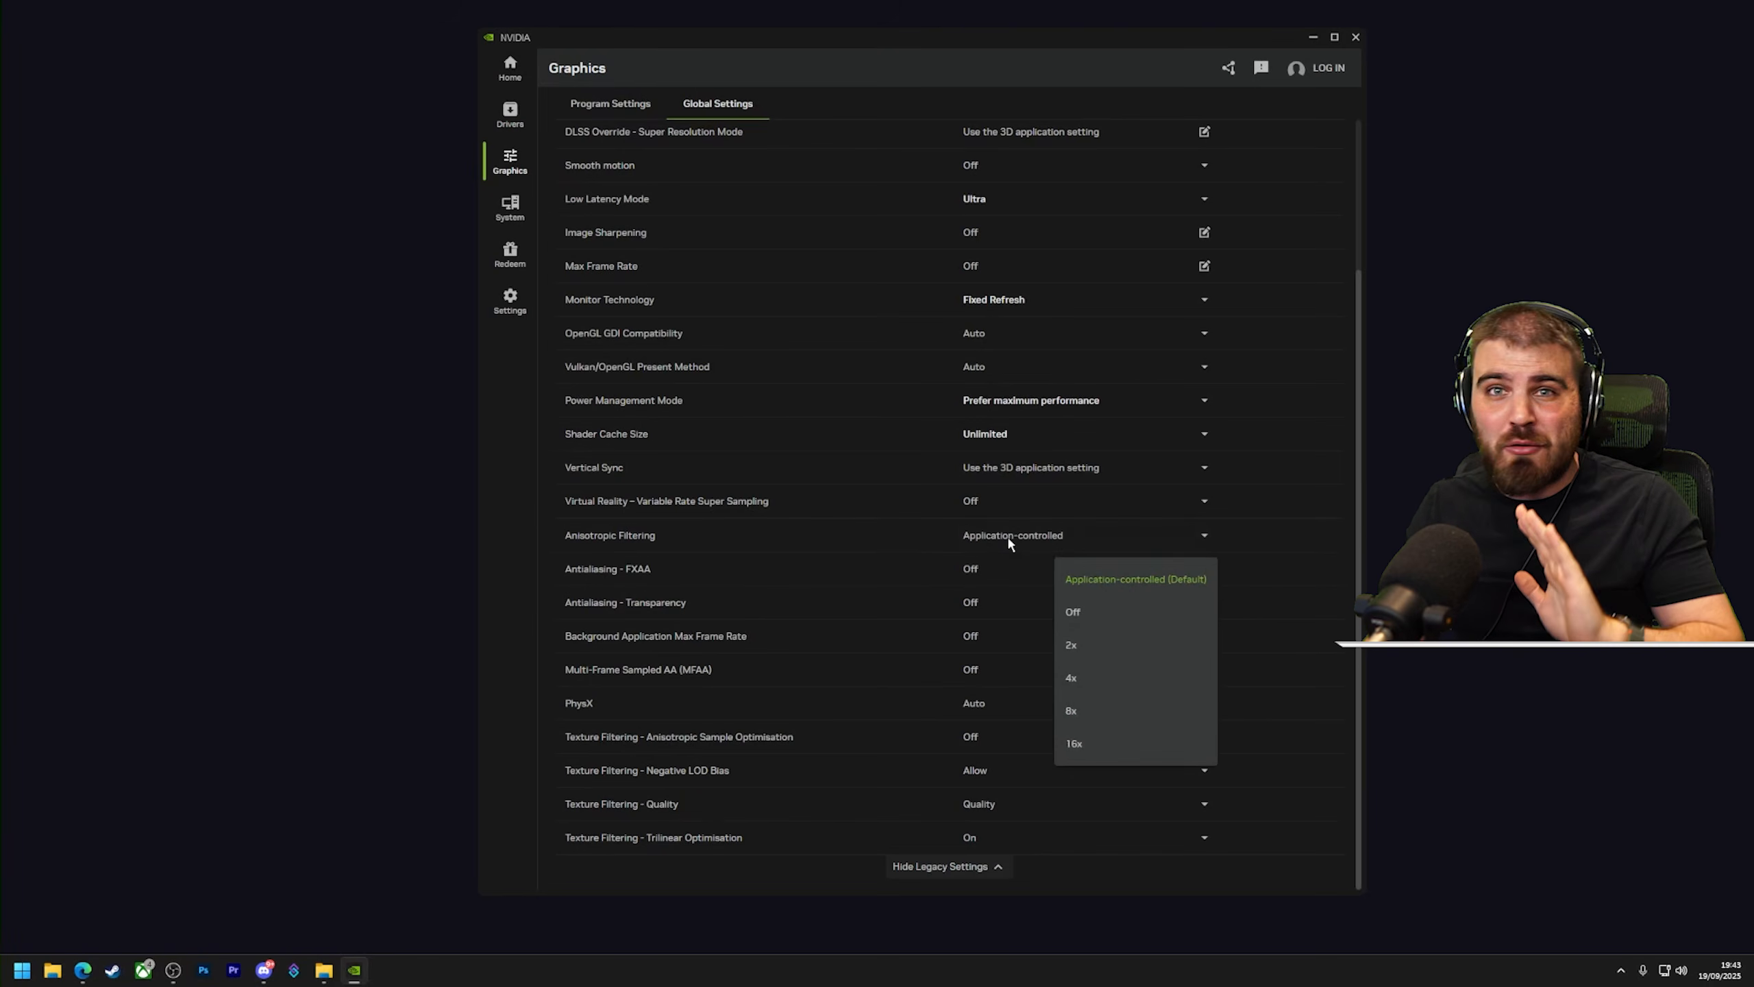
{"action": "left_click", "coordinate": [1100, 592]}
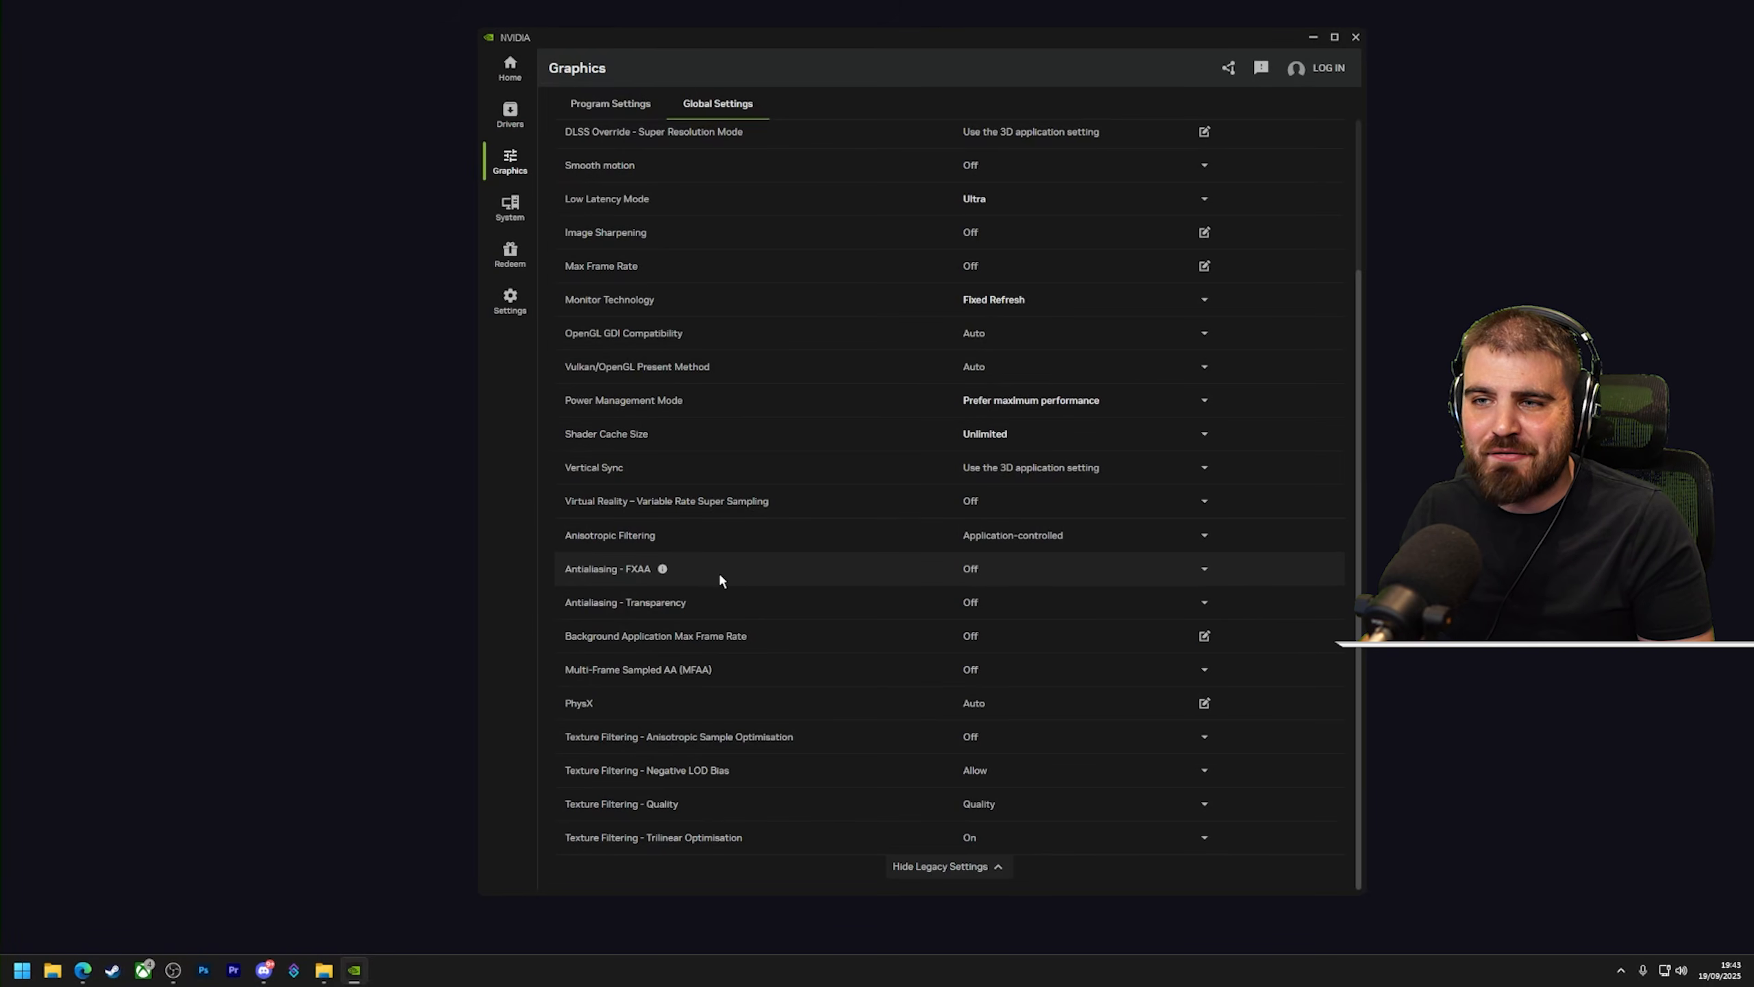
{"action": "left_click", "coordinate": [978, 601]}
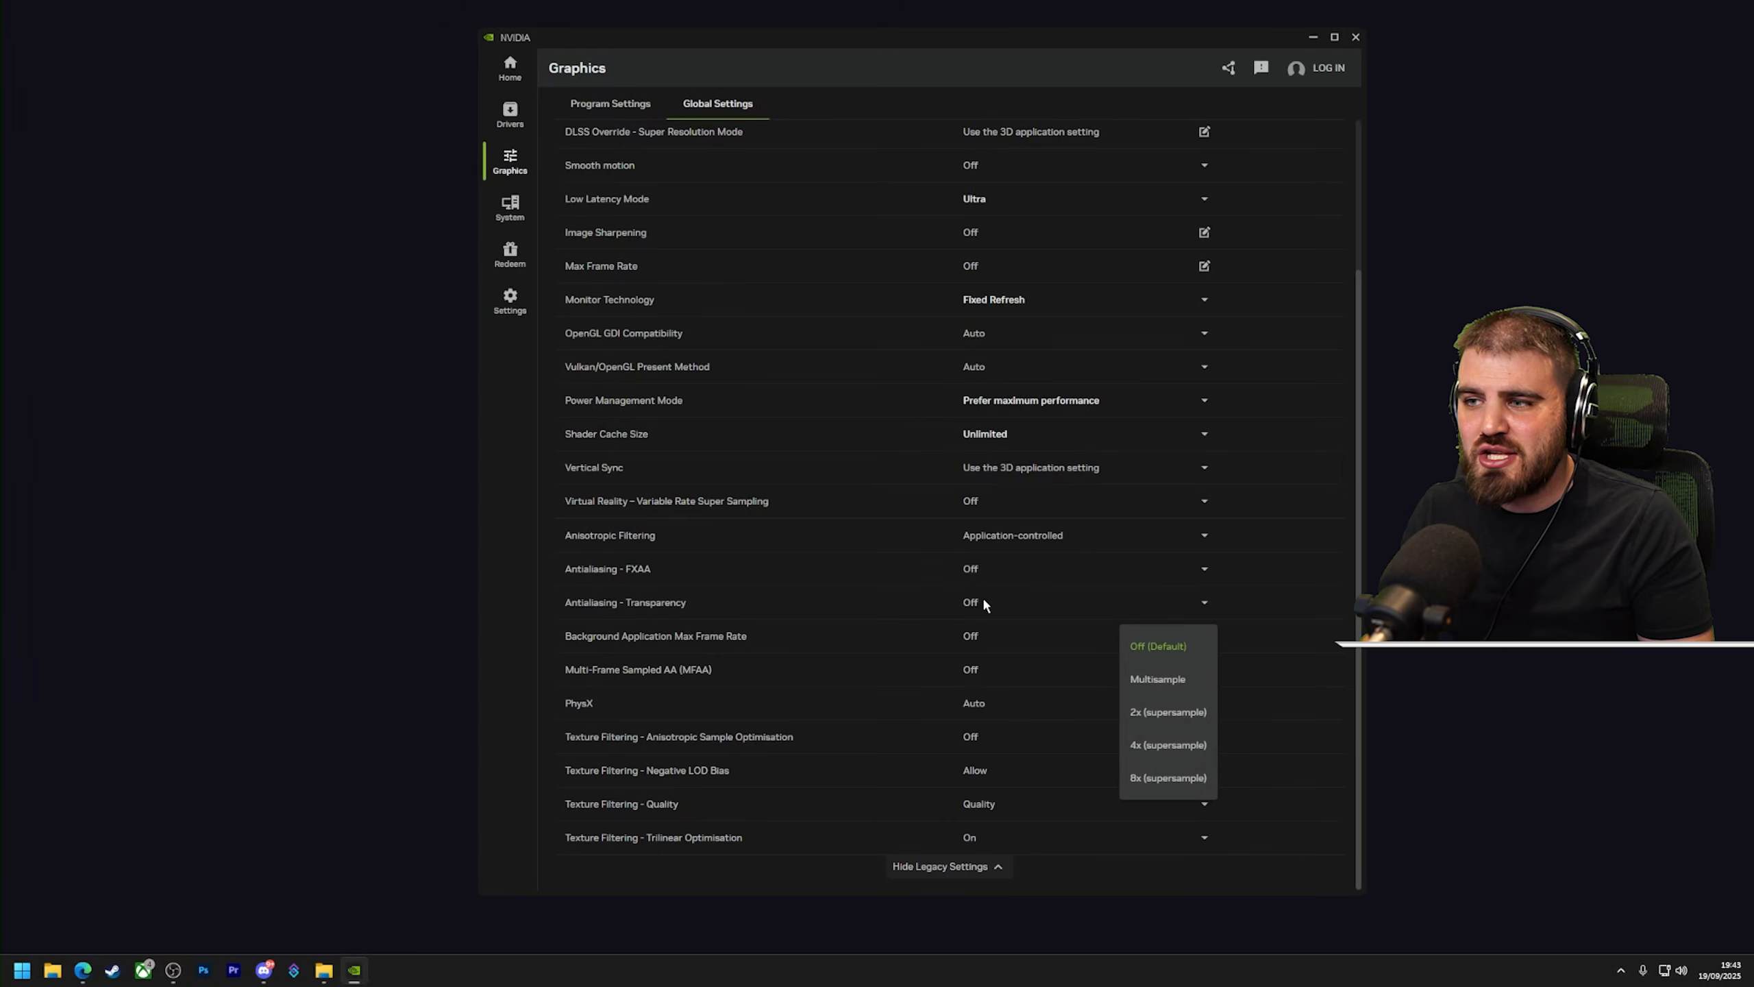
{"action": "left_click", "coordinate": [975, 571]}
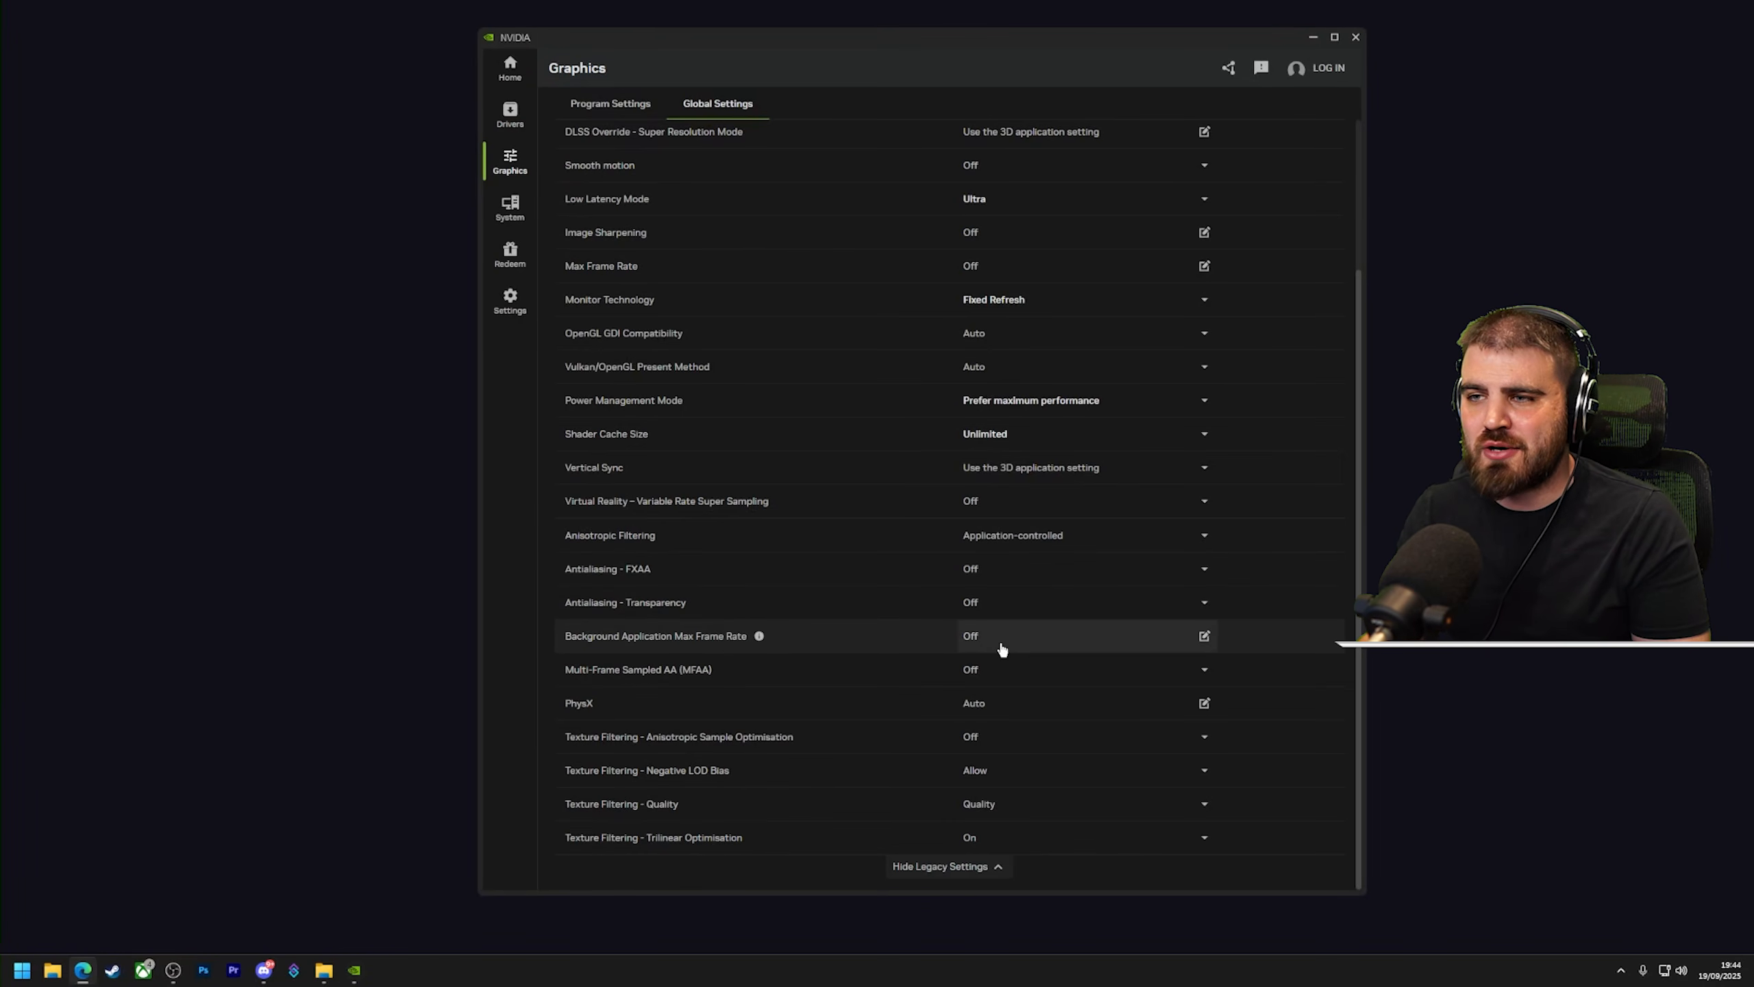
Step: Turn on Background Application Max Frame Rate with a 30 FPS limit and apply it
{"action": "left_click", "coordinate": [1017, 635]}
{"action": "left_click", "coordinate": [764, 476]}
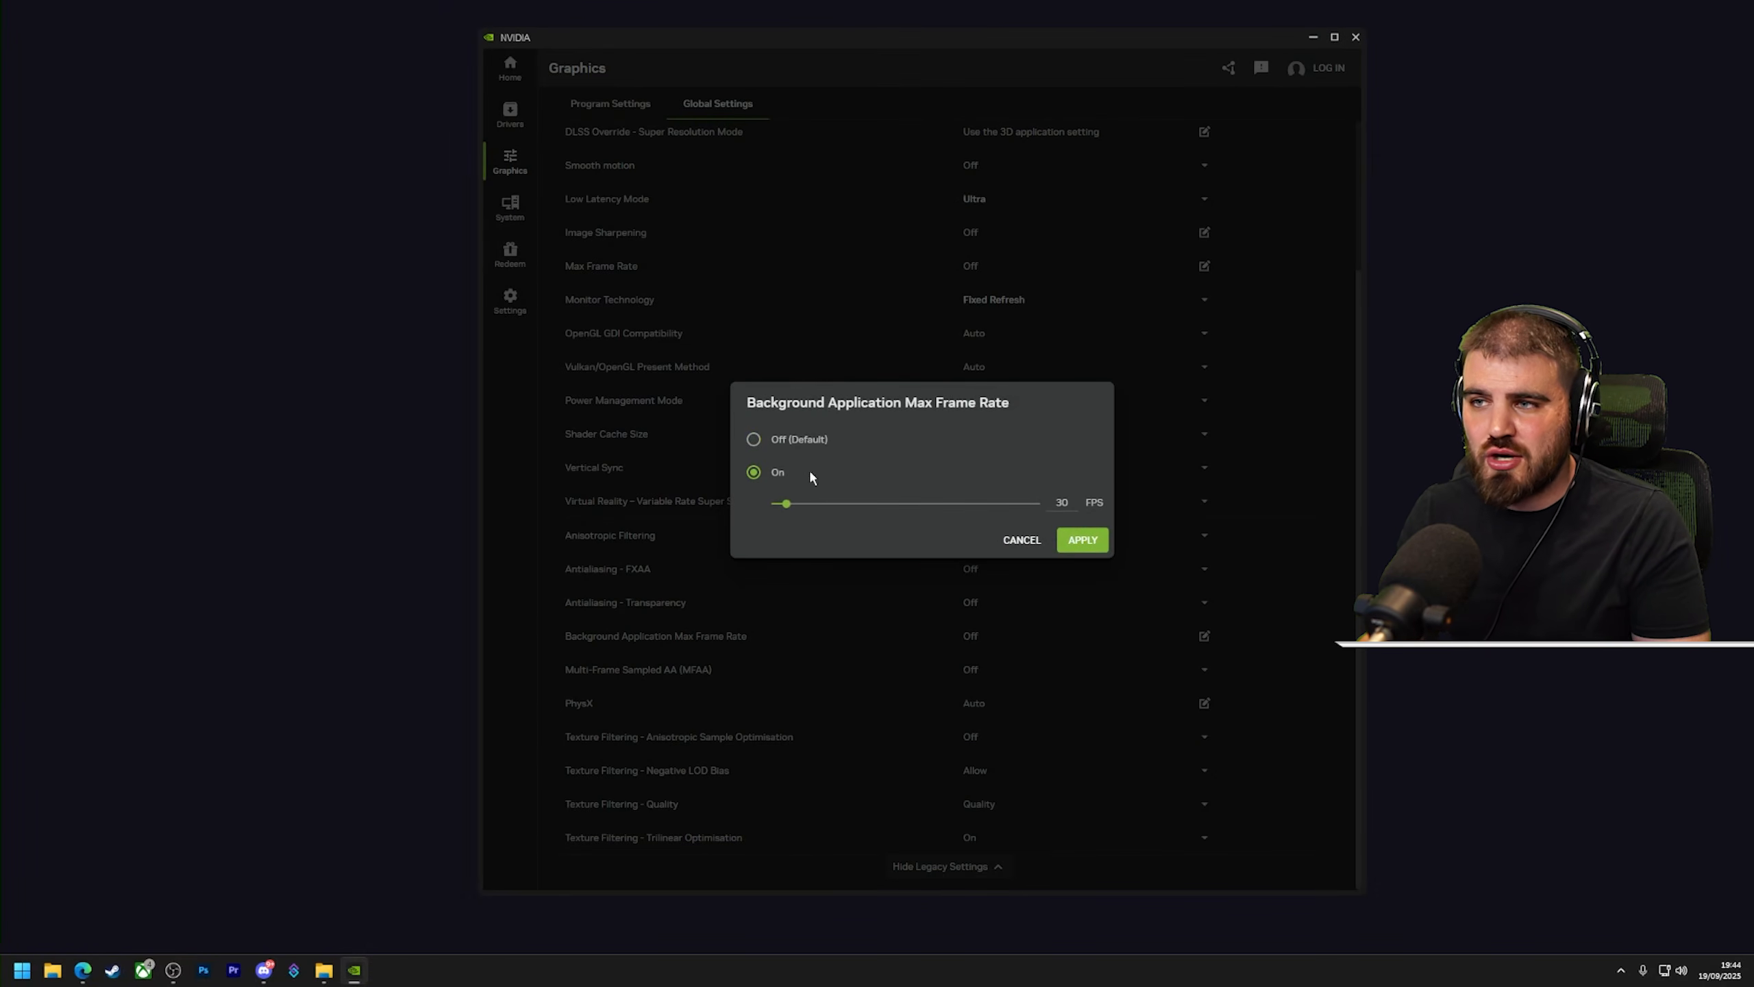
{"action": "left_click", "coordinate": [1077, 541]}
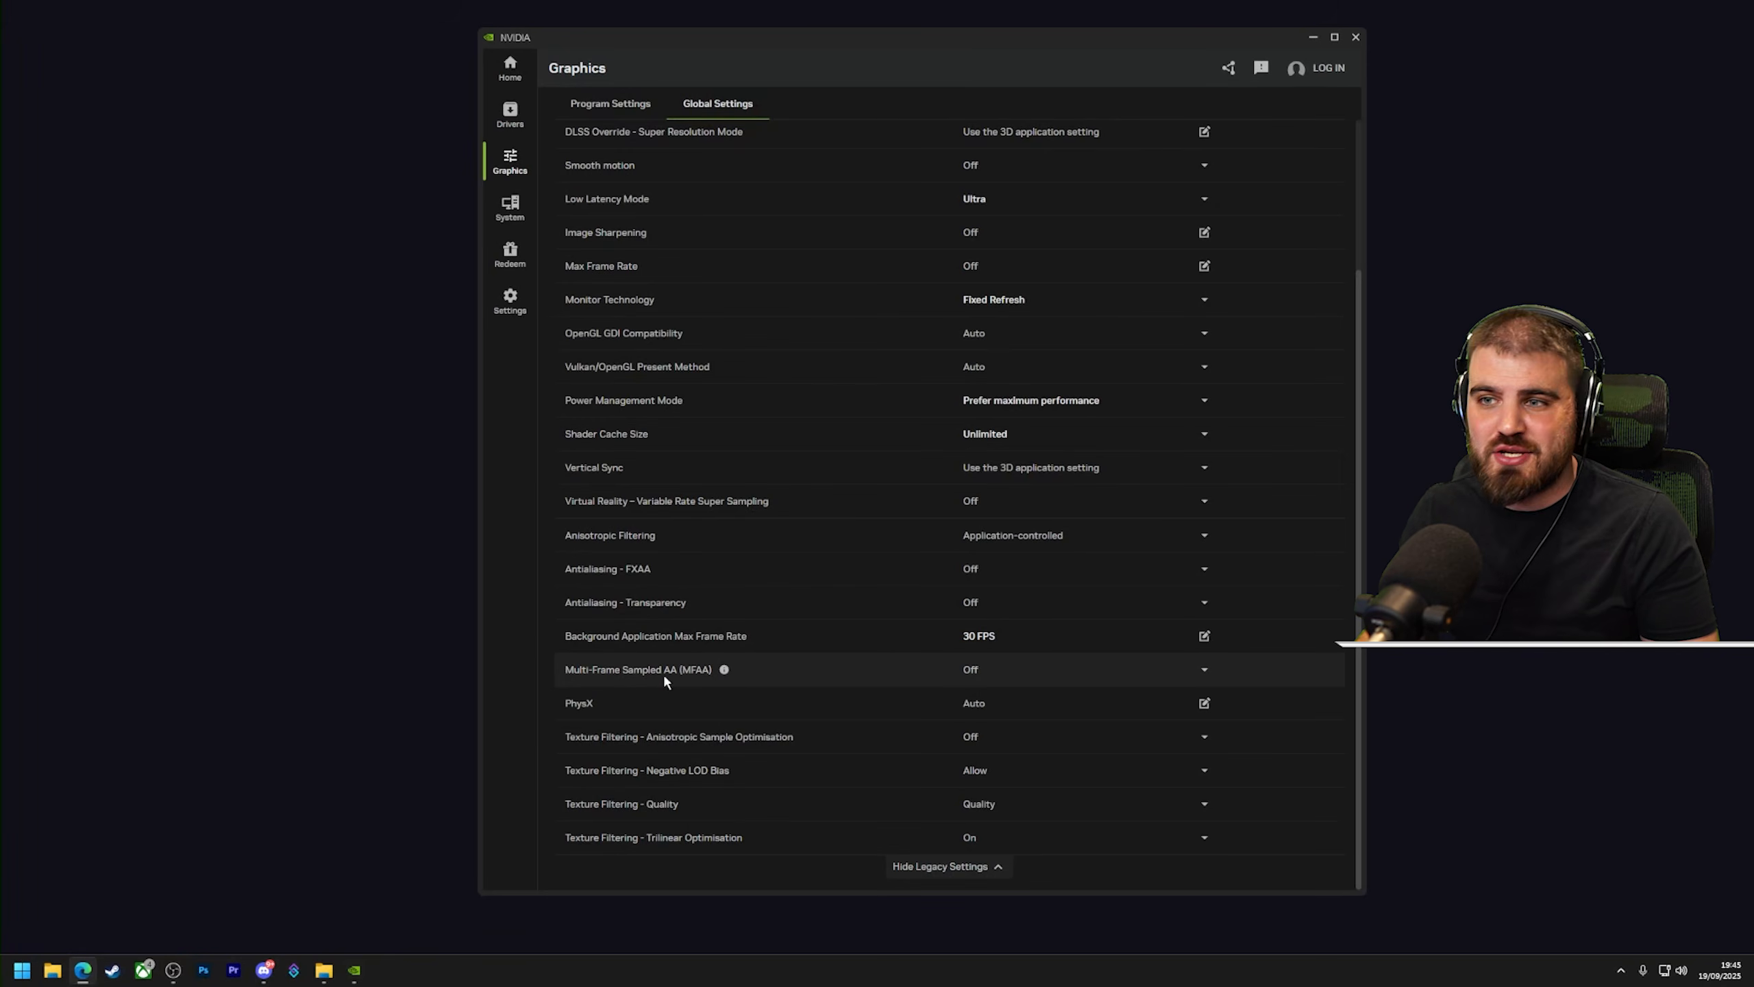
{"action": "left_click", "coordinate": [746, 670]}
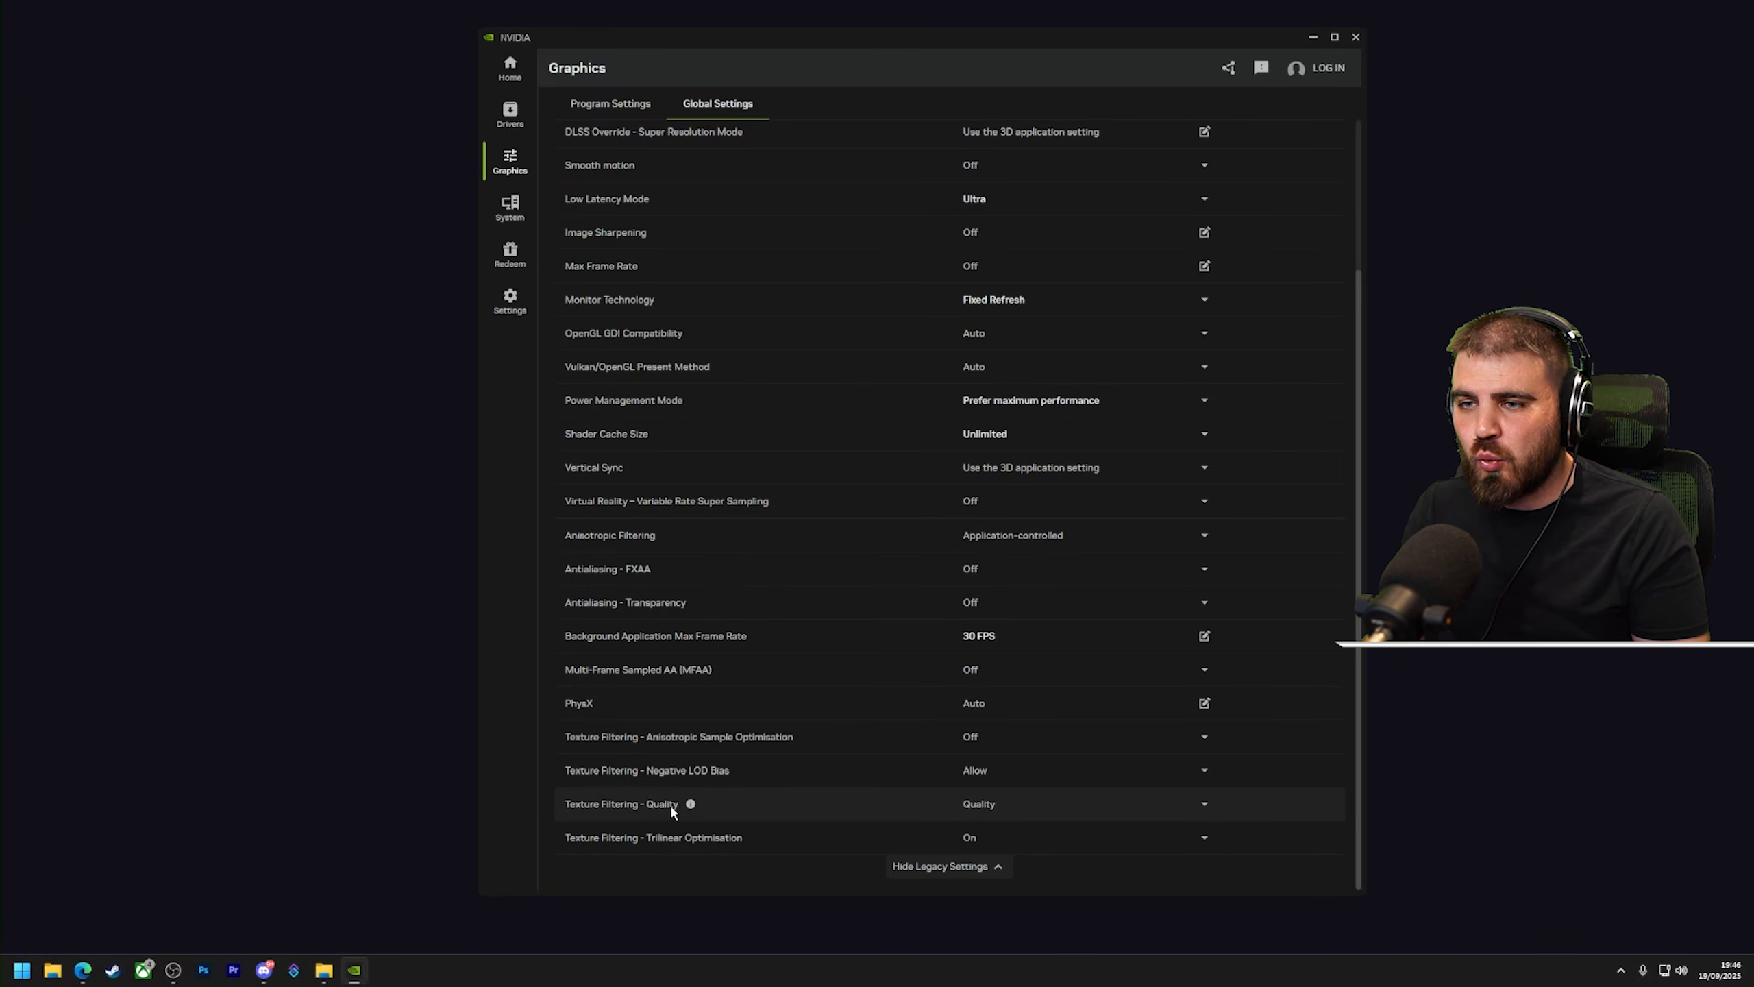
Step: Try Performance and High quality for Texture Filtering - Quality, and return it to Quality (Default)
{"action": "left_click", "coordinate": [981, 803]}
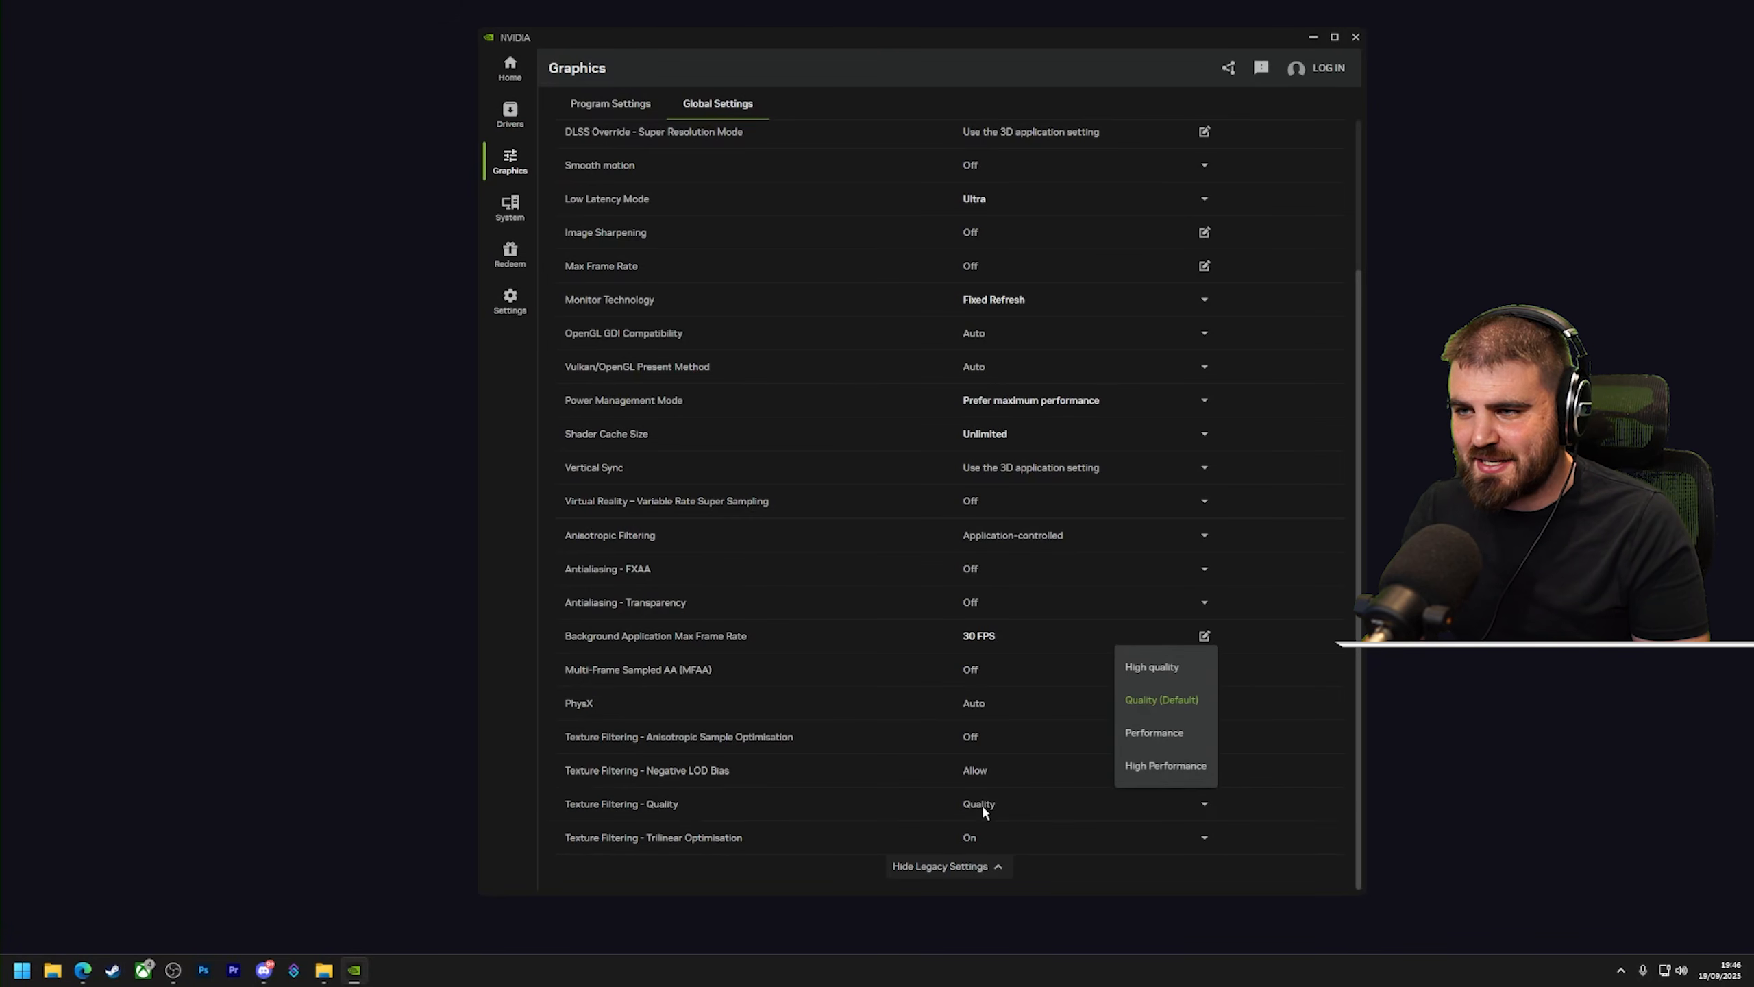
{"action": "left_click", "coordinate": [1152, 734]}
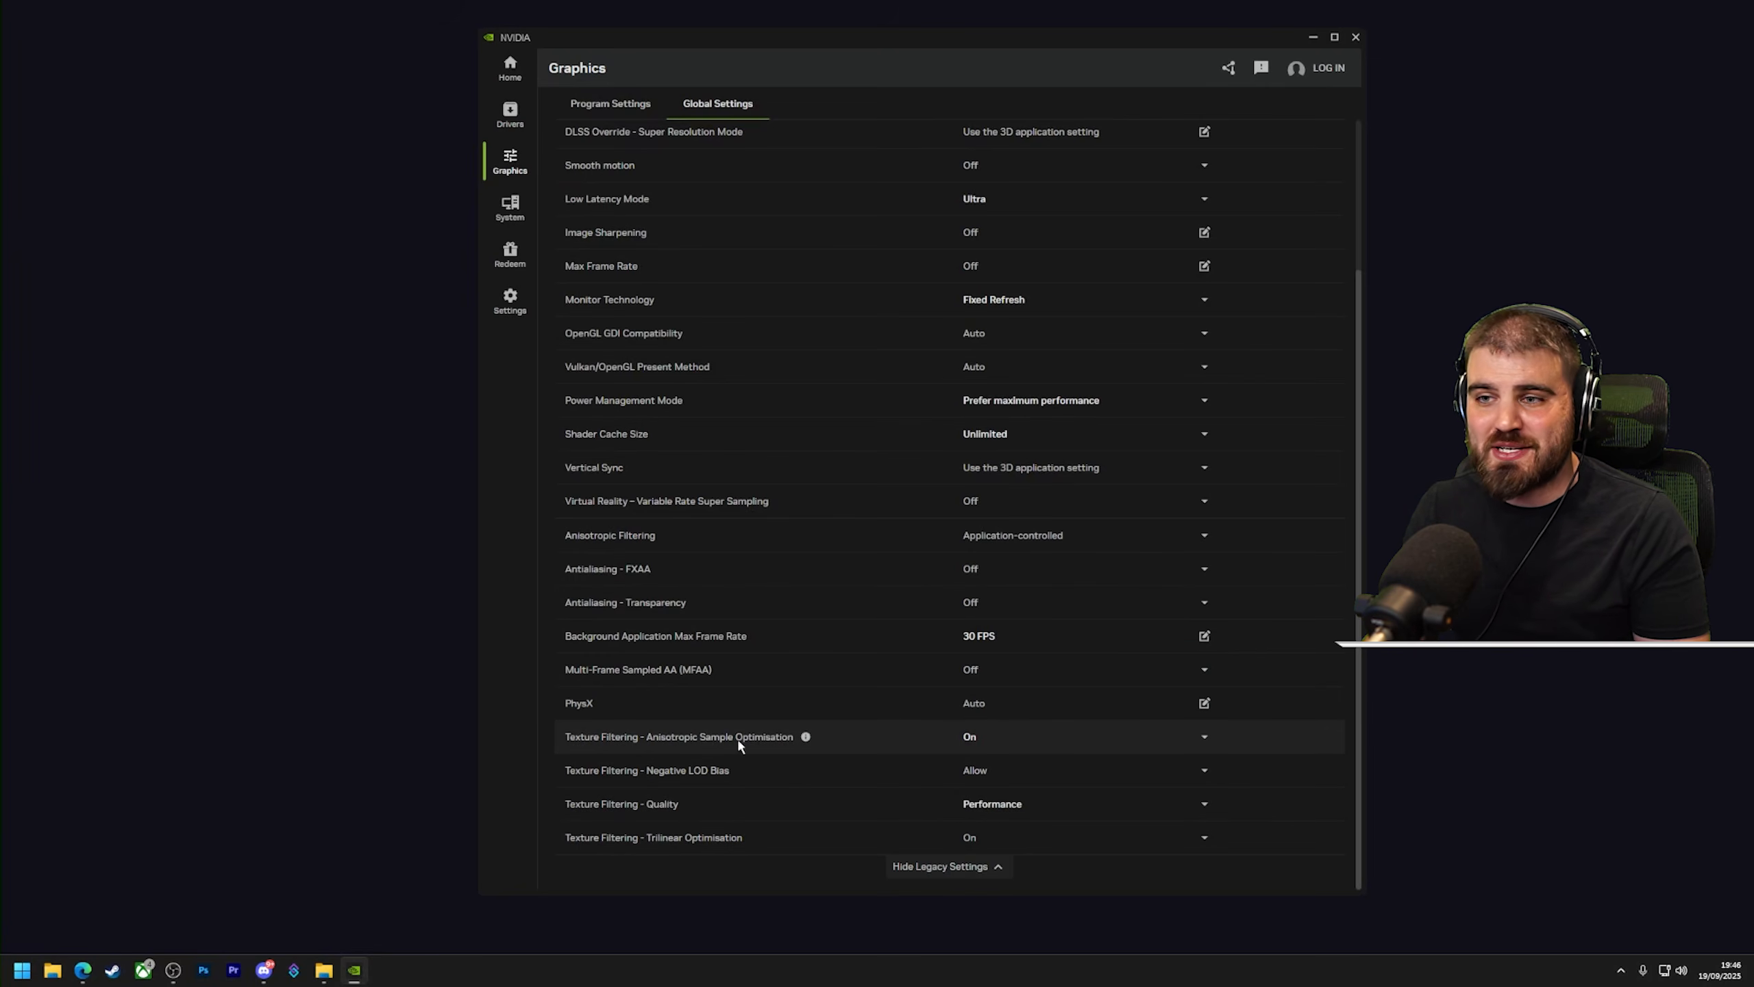
{"action": "left_click", "coordinate": [1036, 802]}
{"action": "left_click", "coordinate": [1146, 669]}
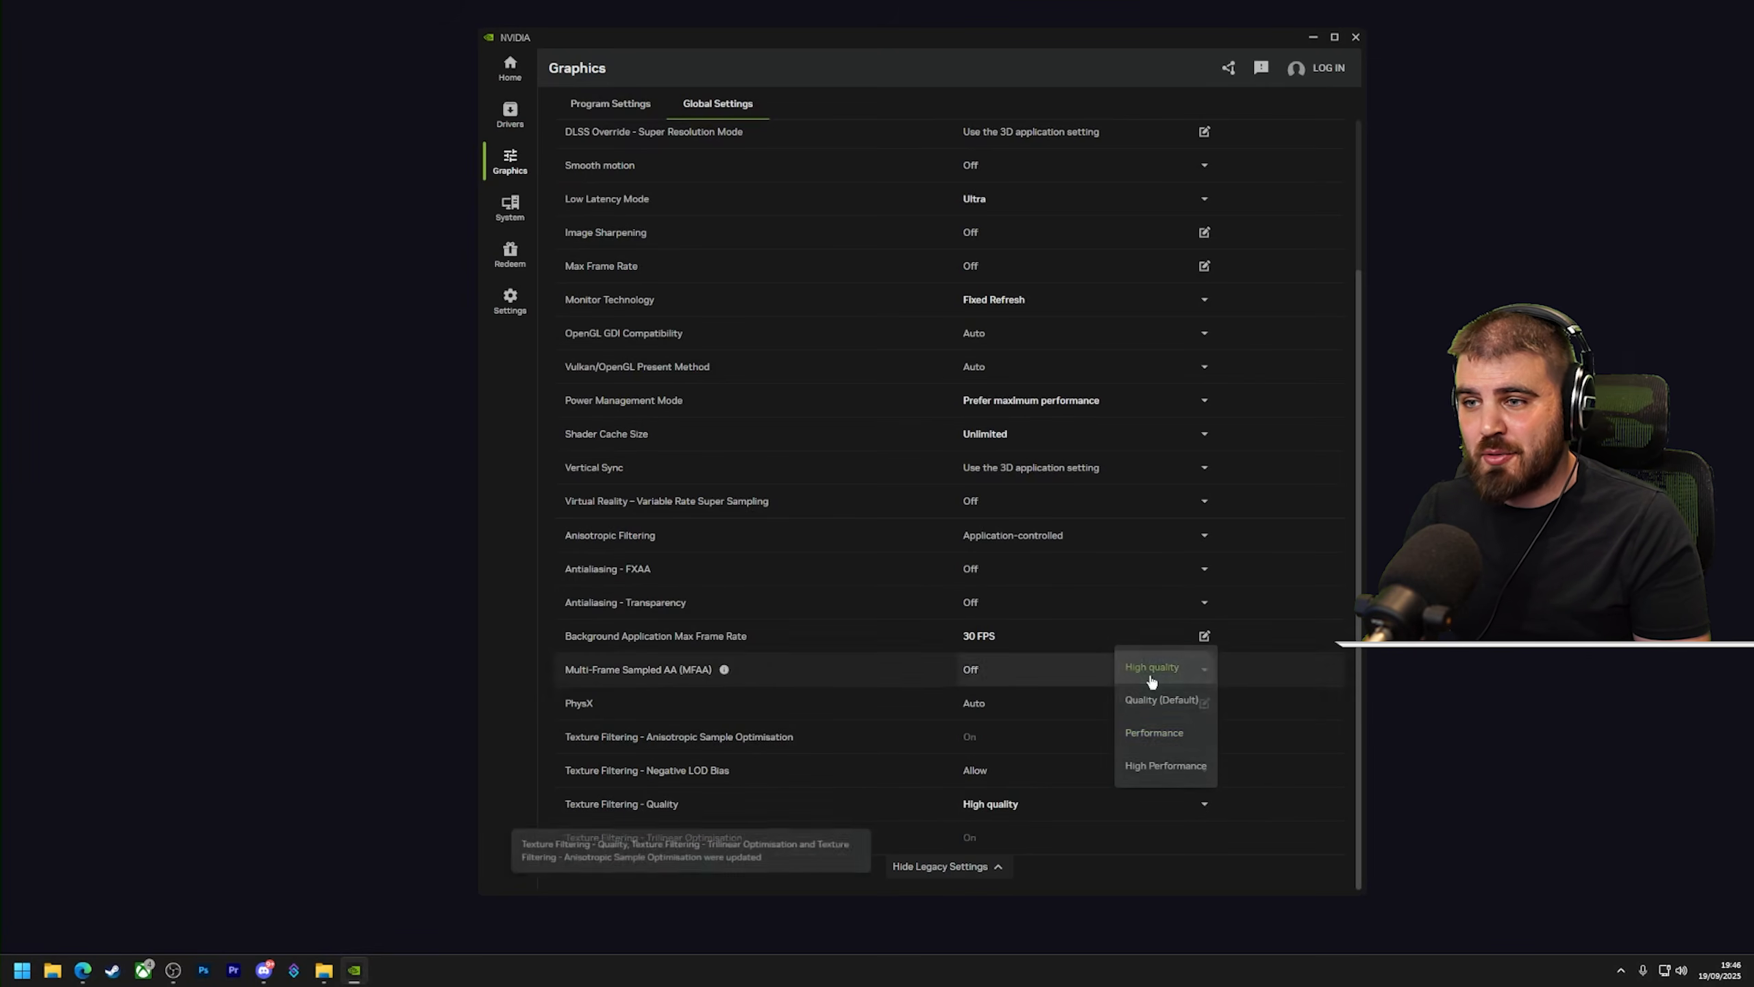
{"action": "left_click", "coordinate": [1020, 804]}
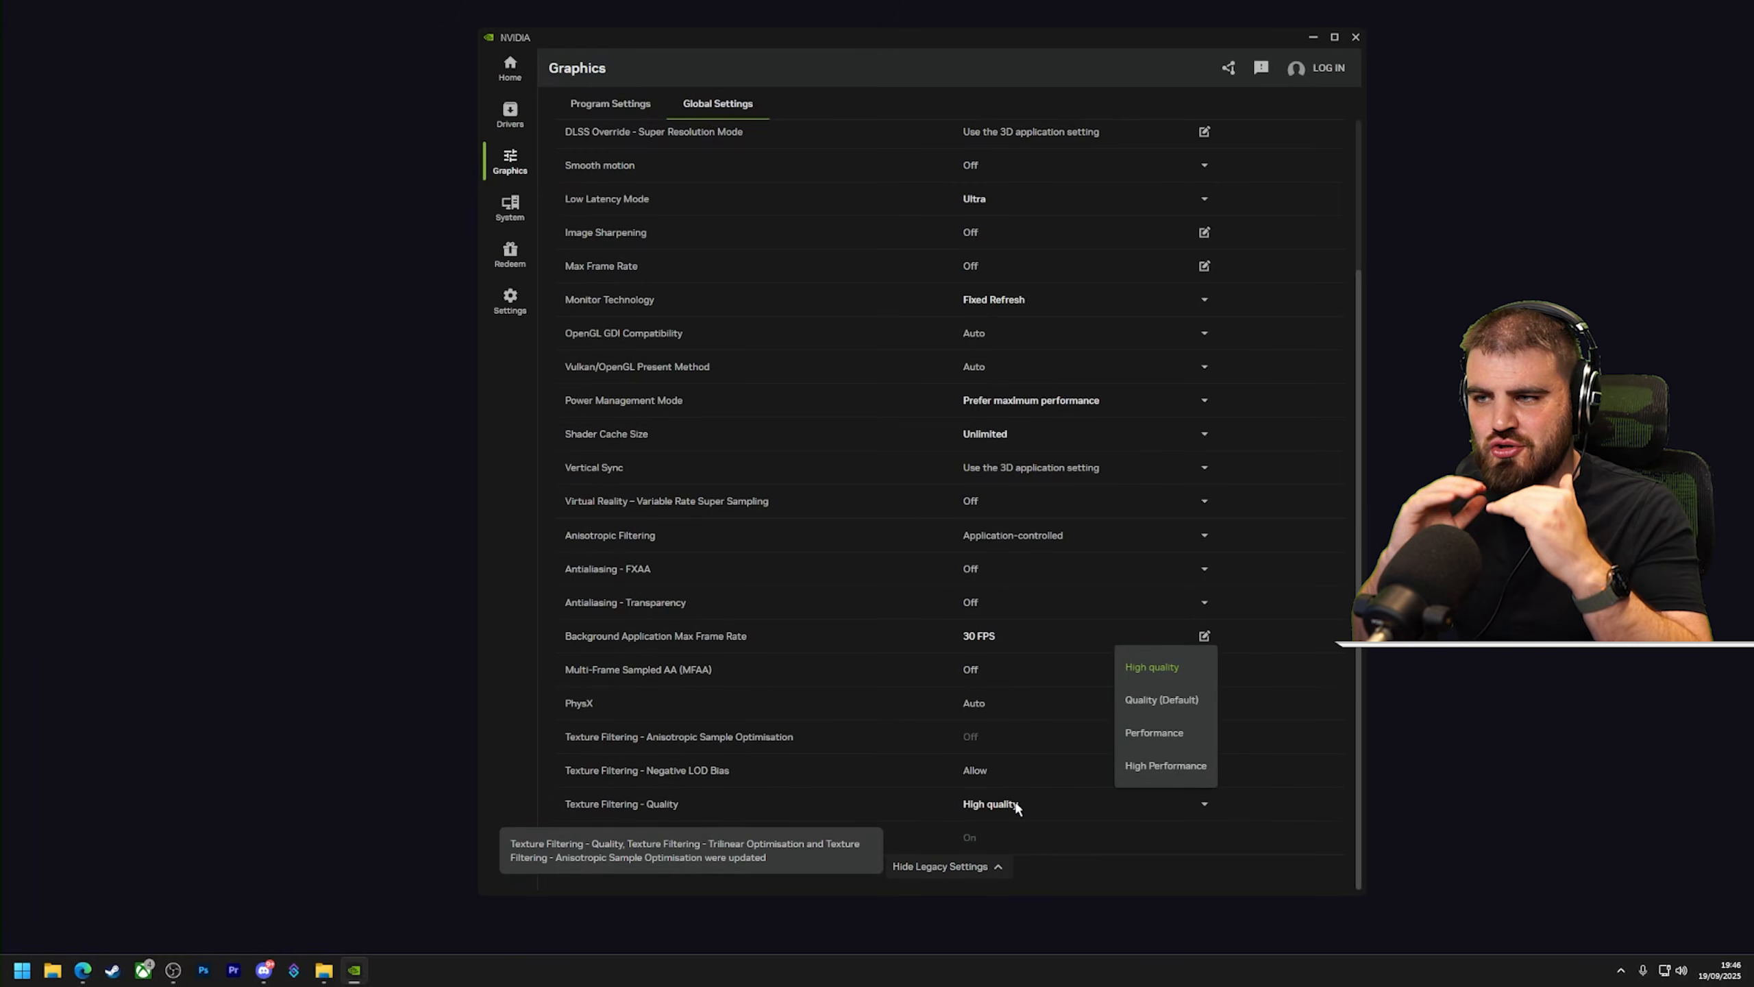
{"action": "left_click", "coordinate": [1162, 708]}
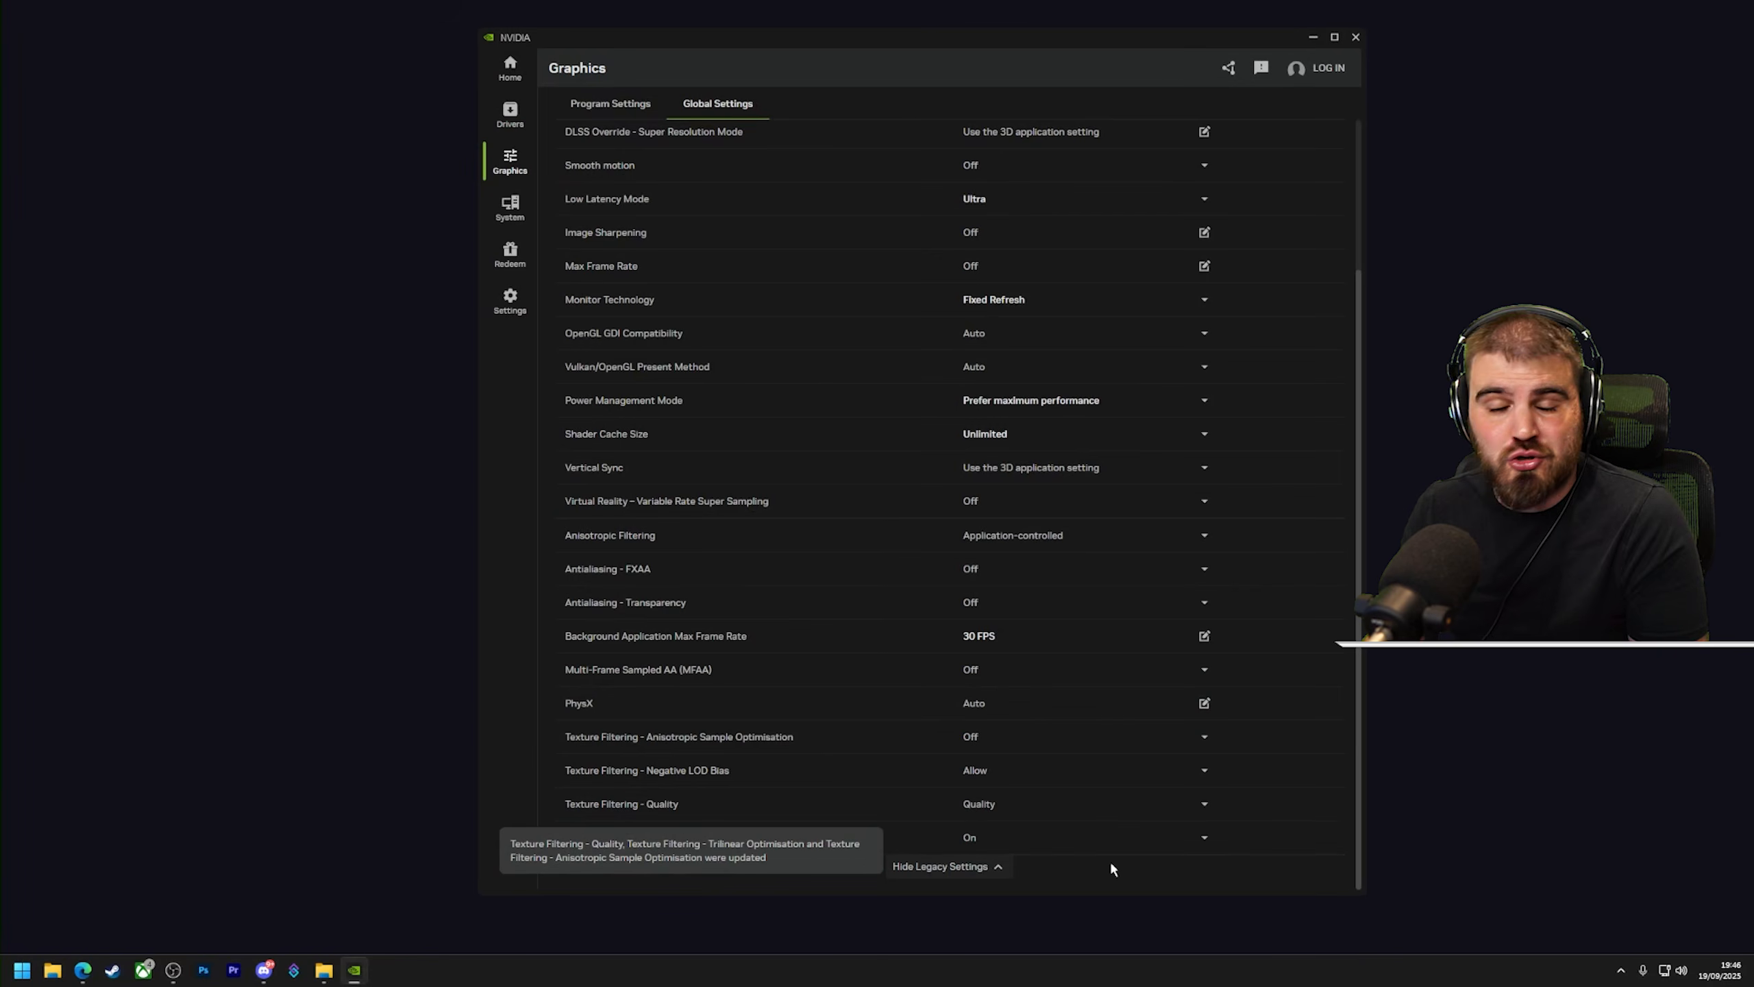
Step: Review the Texture Filtering - Quality options again, switching it to Performance and back to Quality
{"action": "left_click", "coordinate": [1044, 802]}
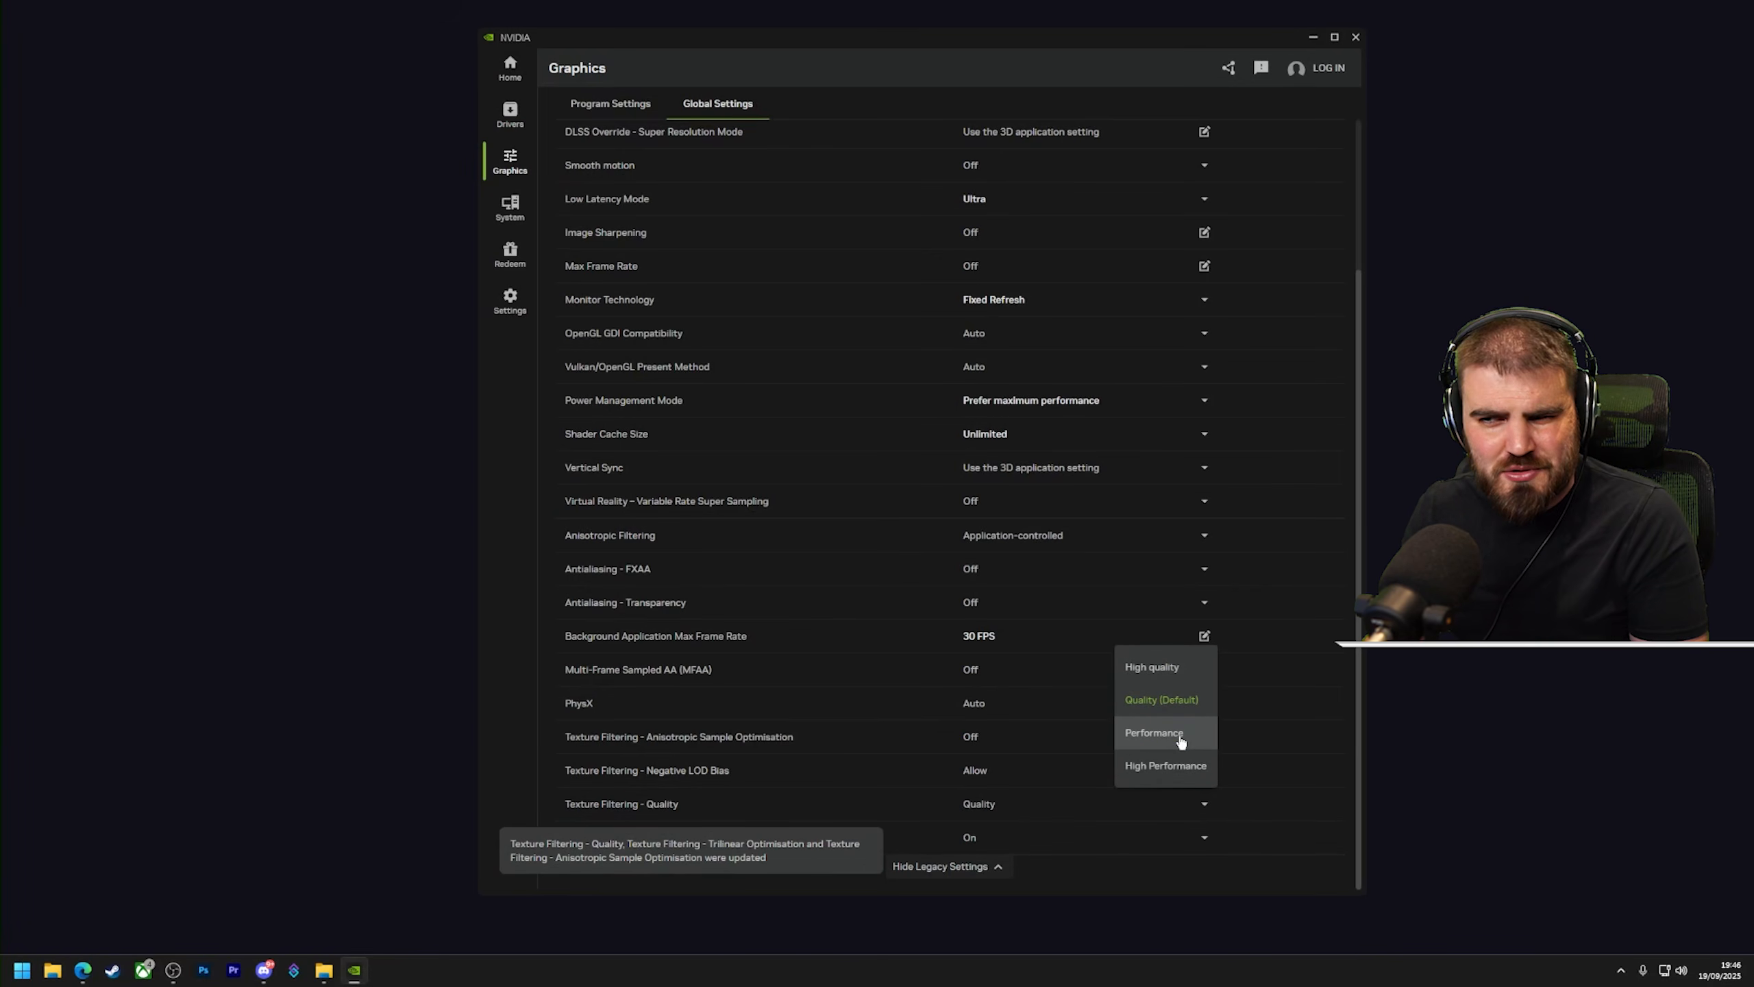
{"action": "left_click", "coordinate": [1026, 810]}
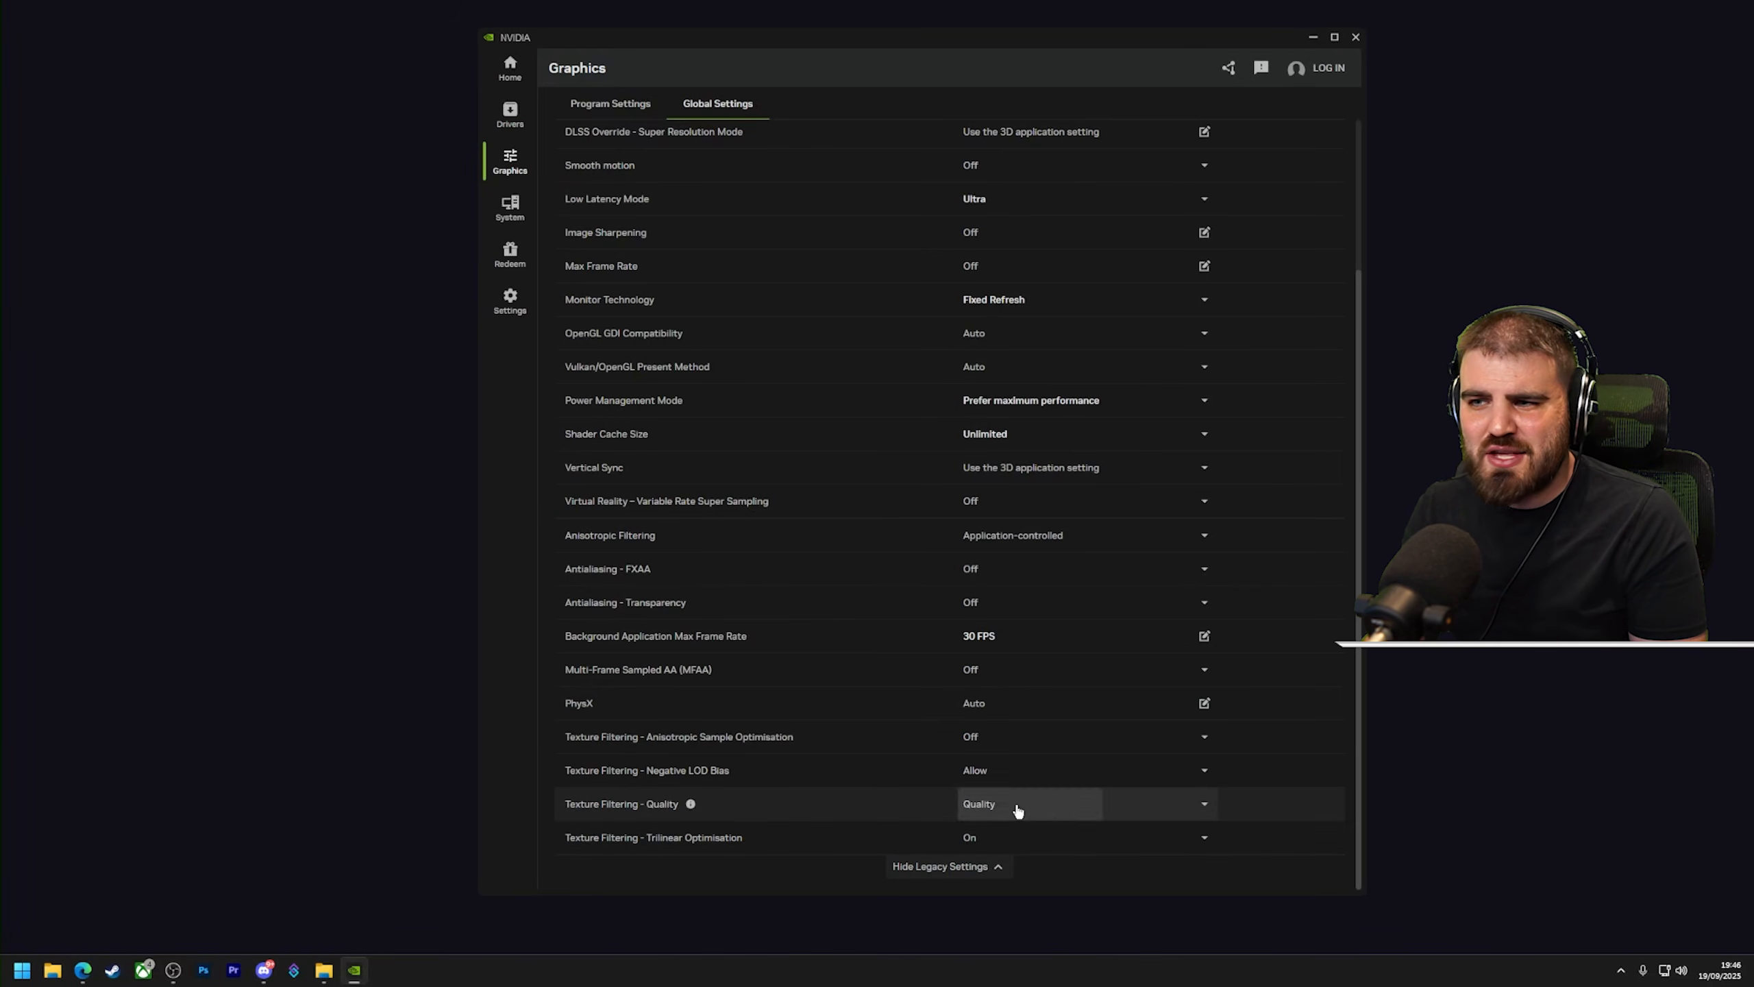
{"action": "left_click", "coordinate": [1018, 808]}
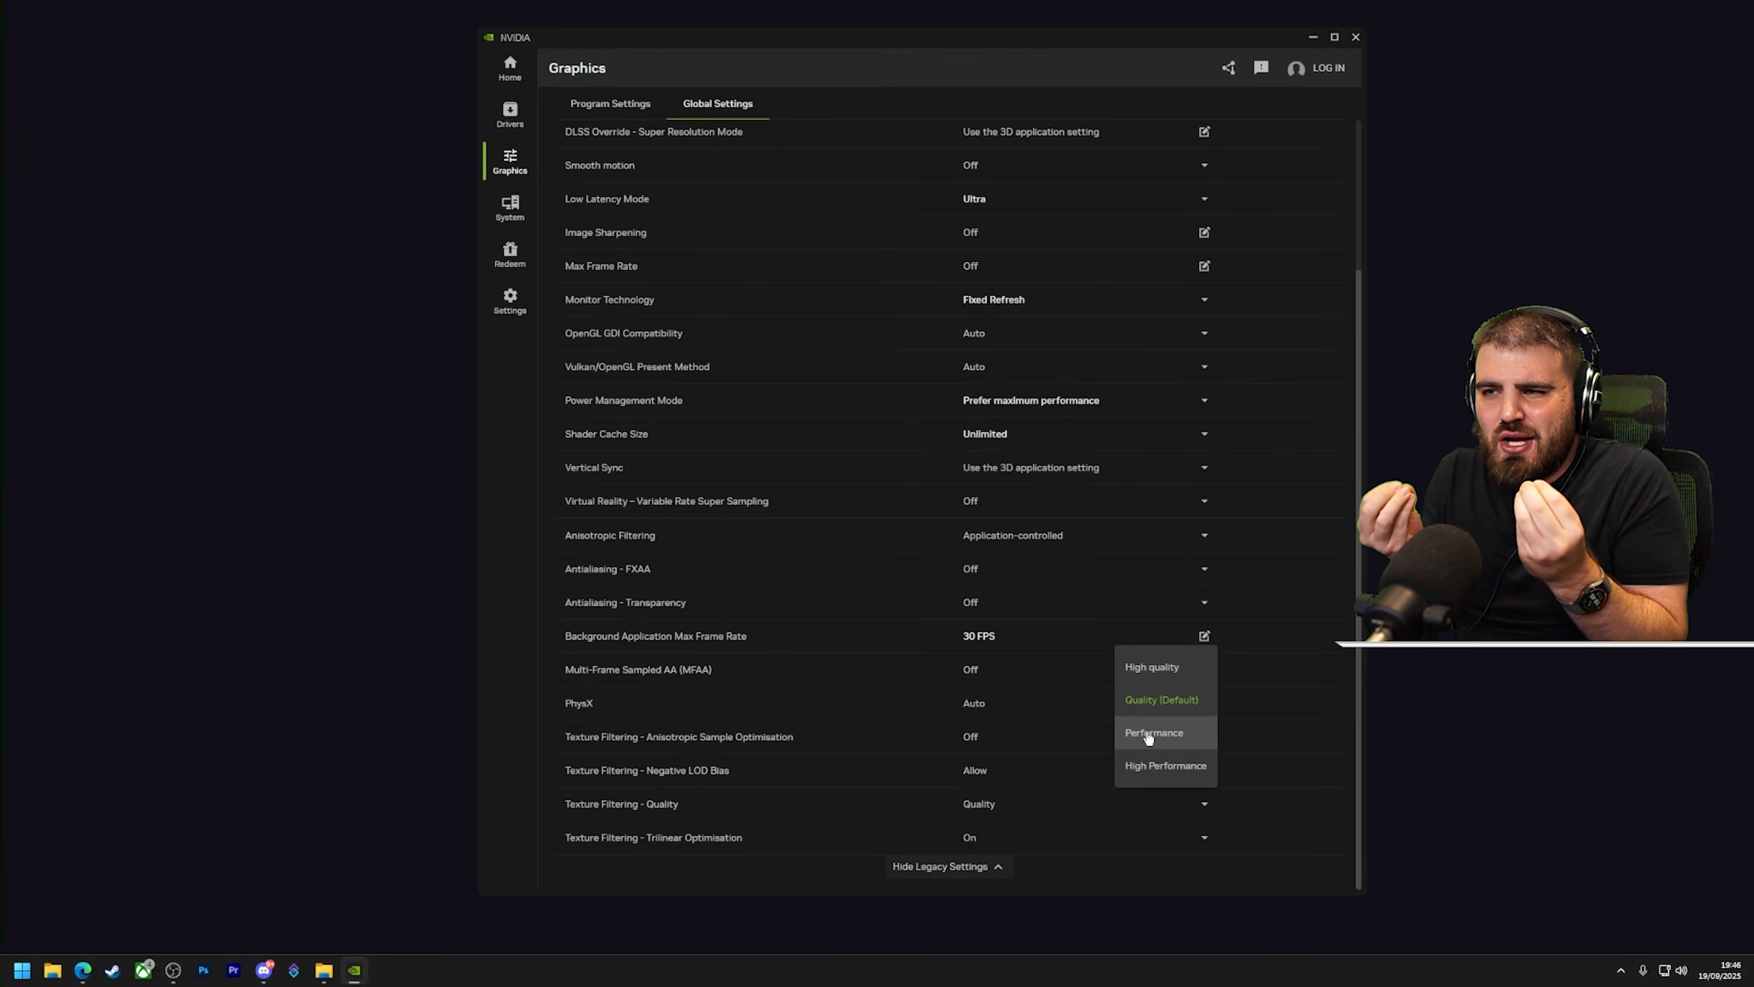
{"action": "left_click", "coordinate": [1157, 739]}
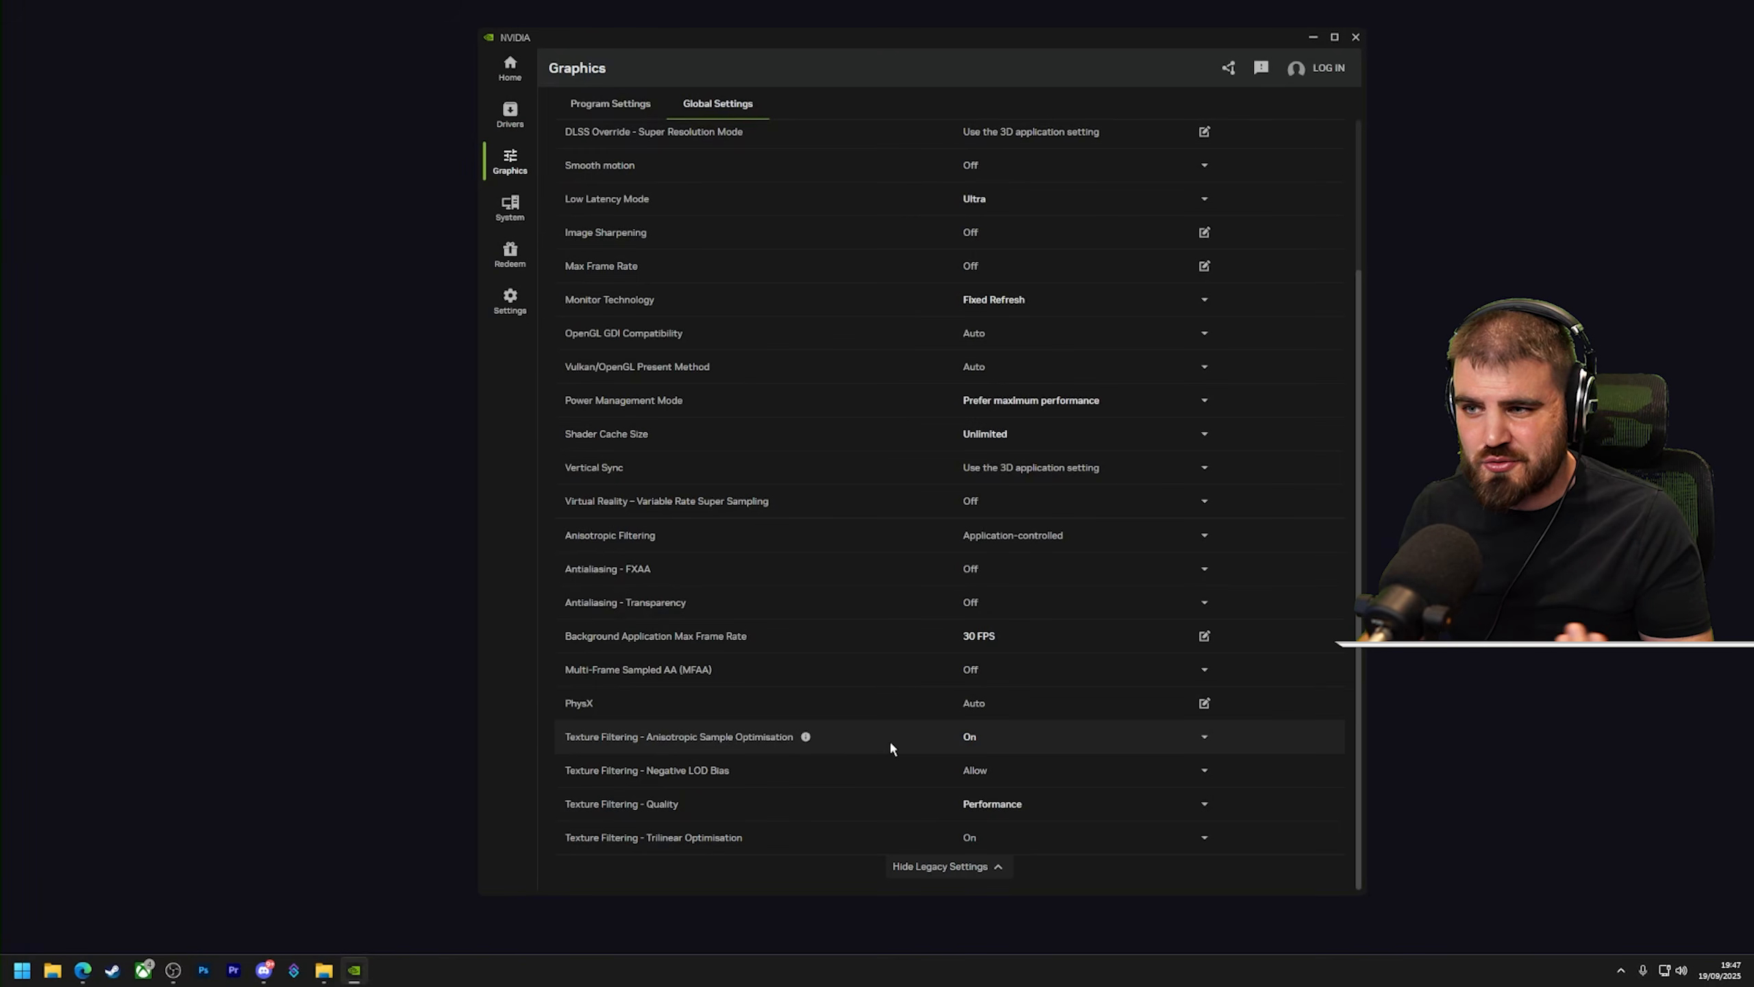
{"action": "left_click", "coordinate": [1037, 807]}
{"action": "left_click", "coordinate": [1140, 698]}
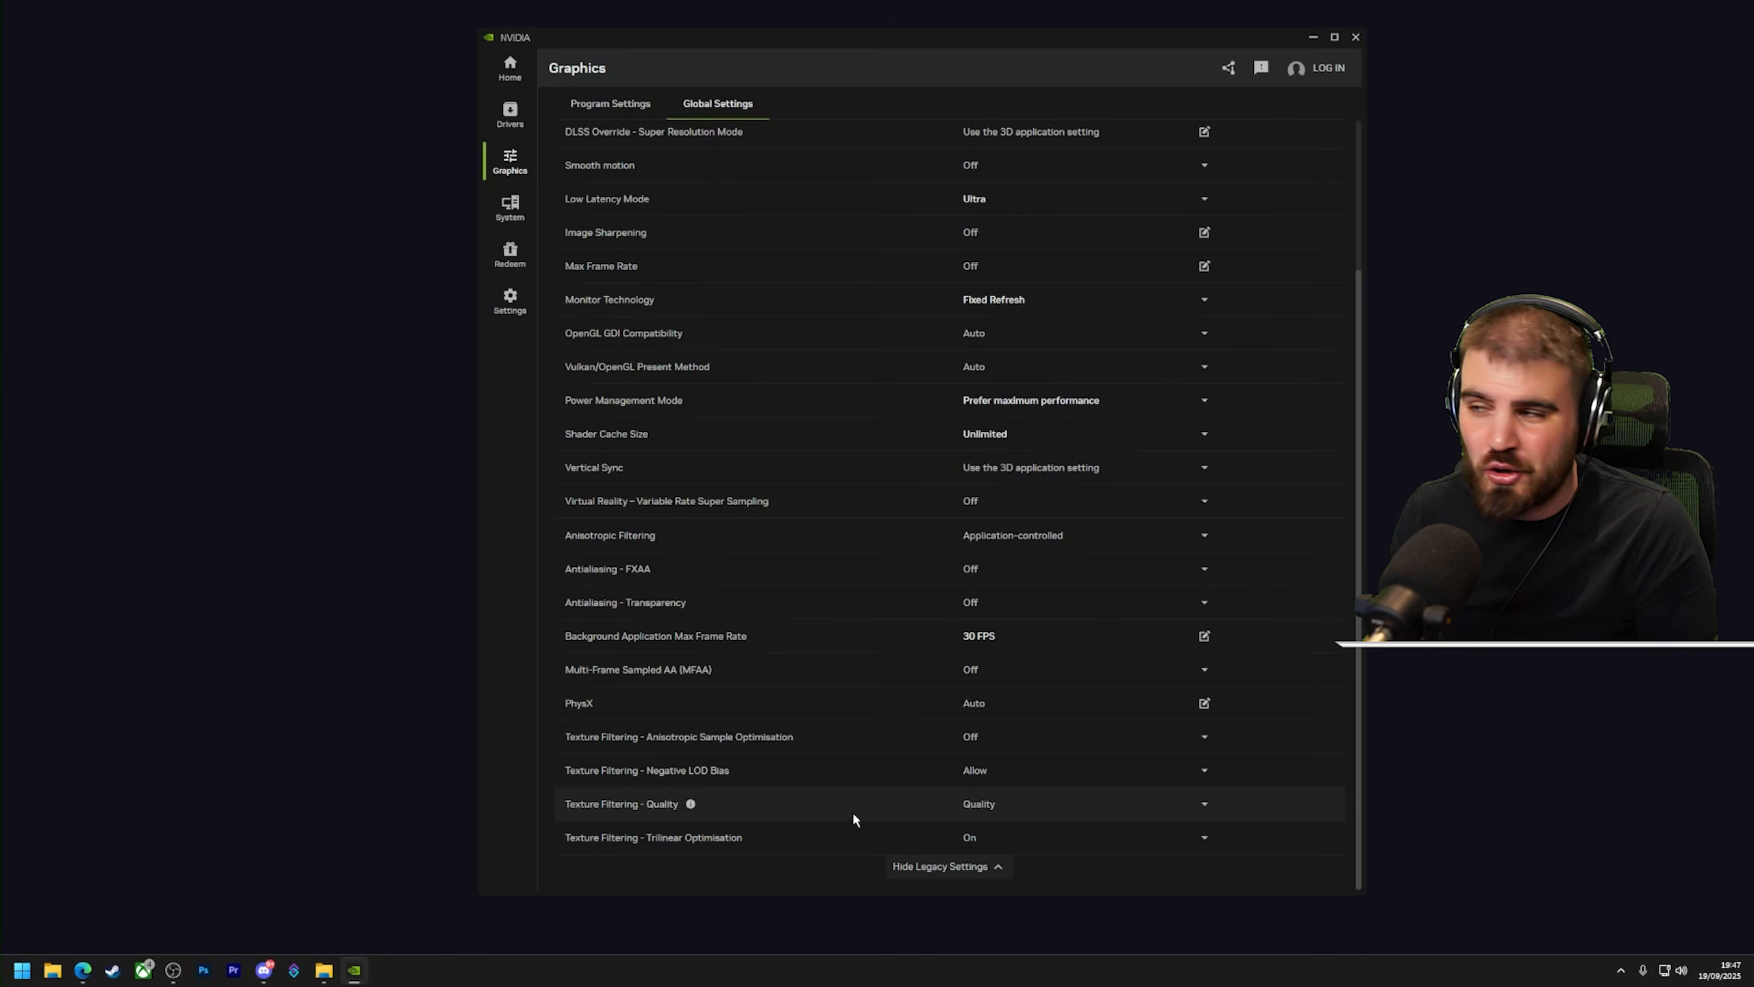
Step: Open the app's Settings page to view its overlay, driver and game-scanning features
{"action": "scroll", "coordinate": [855, 809], "scroll_direction": "up", "scroll_amount": 3}
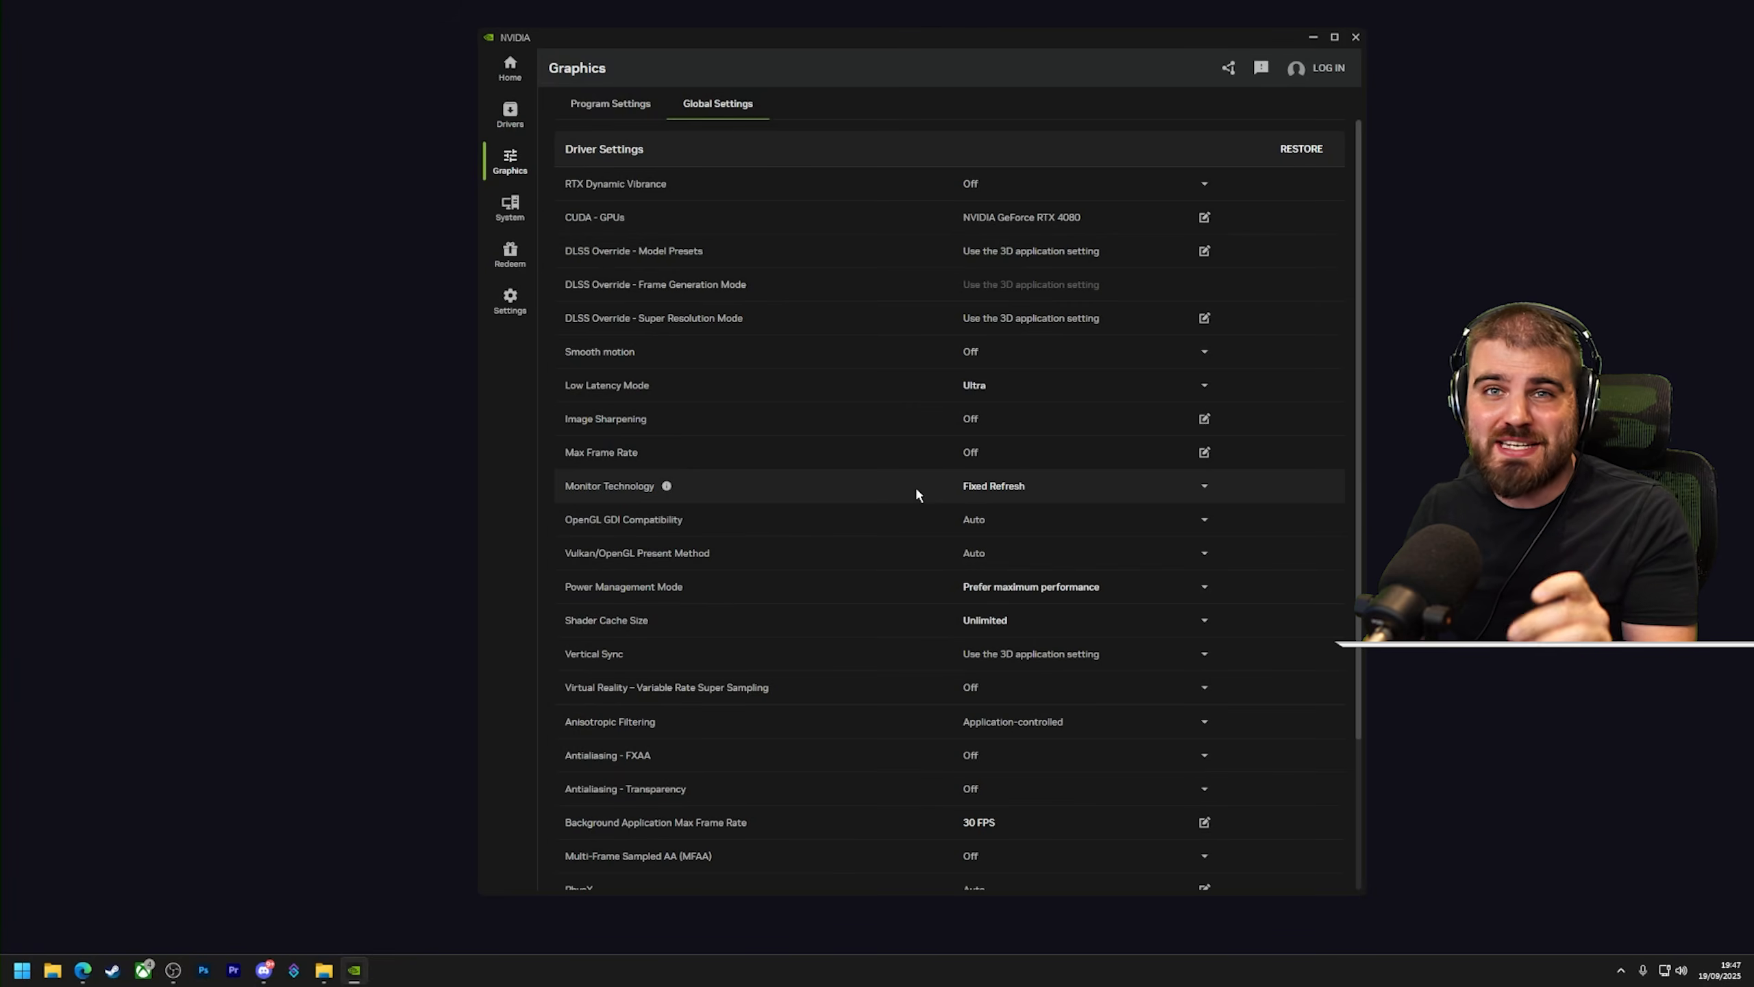
{"action": "left_click", "coordinate": [510, 310]}
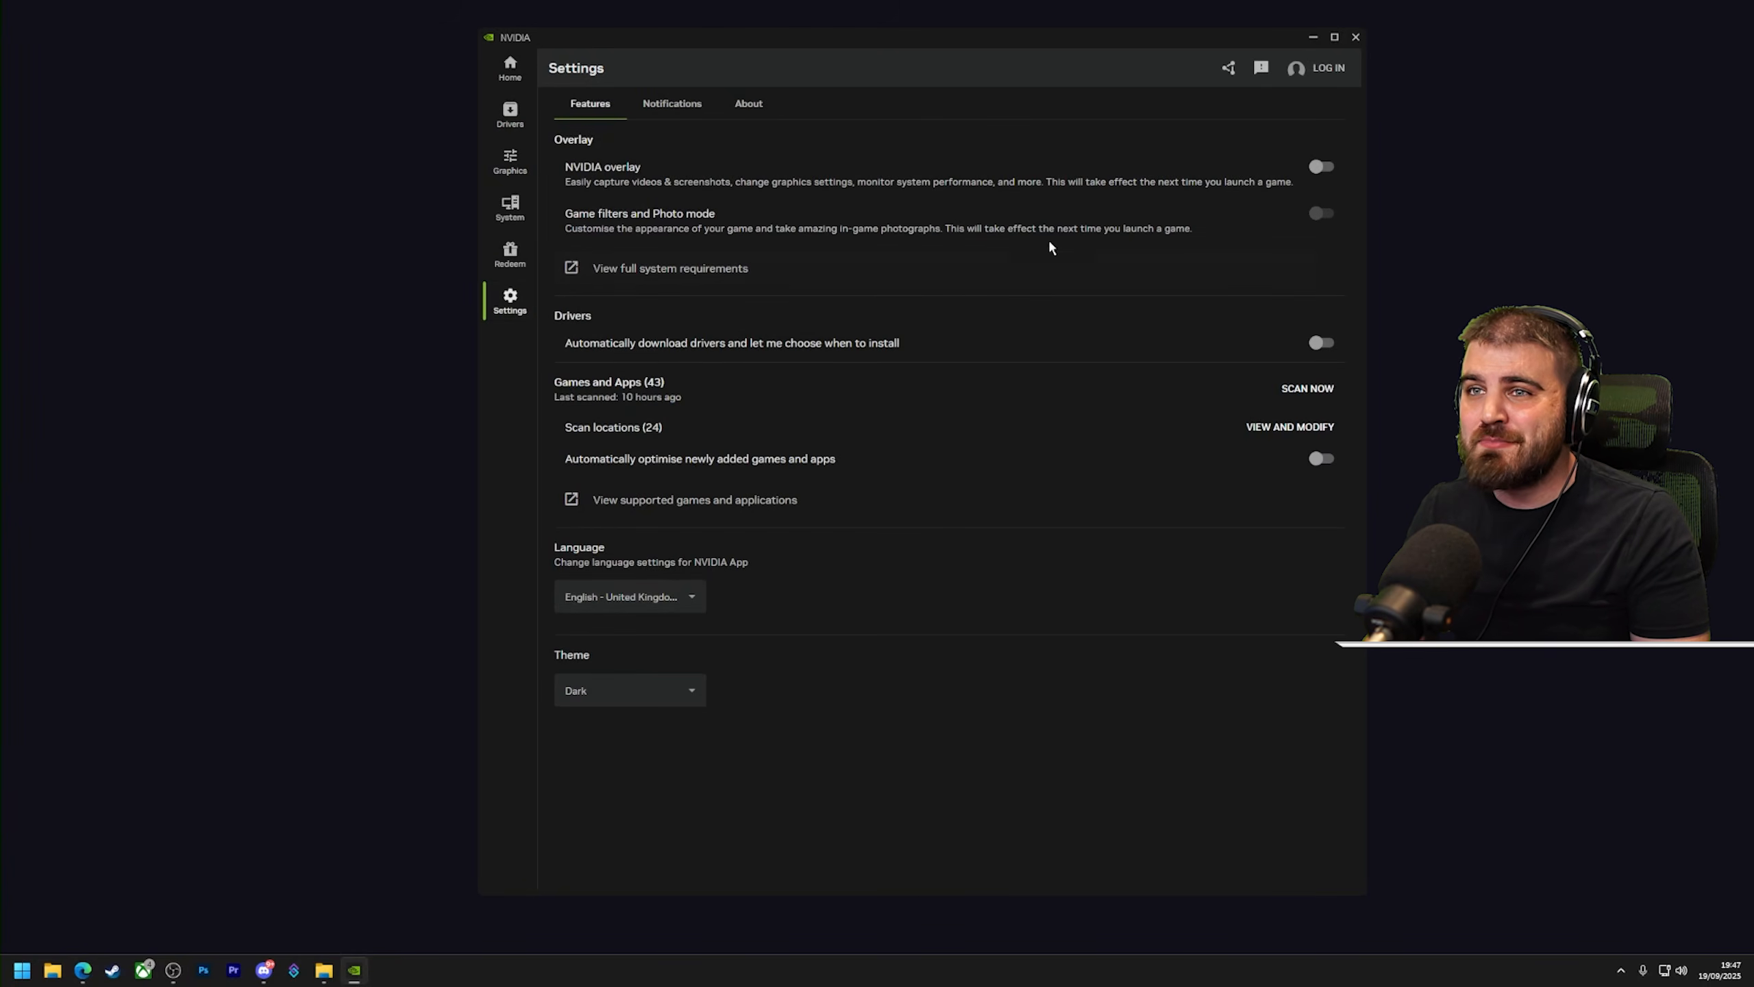
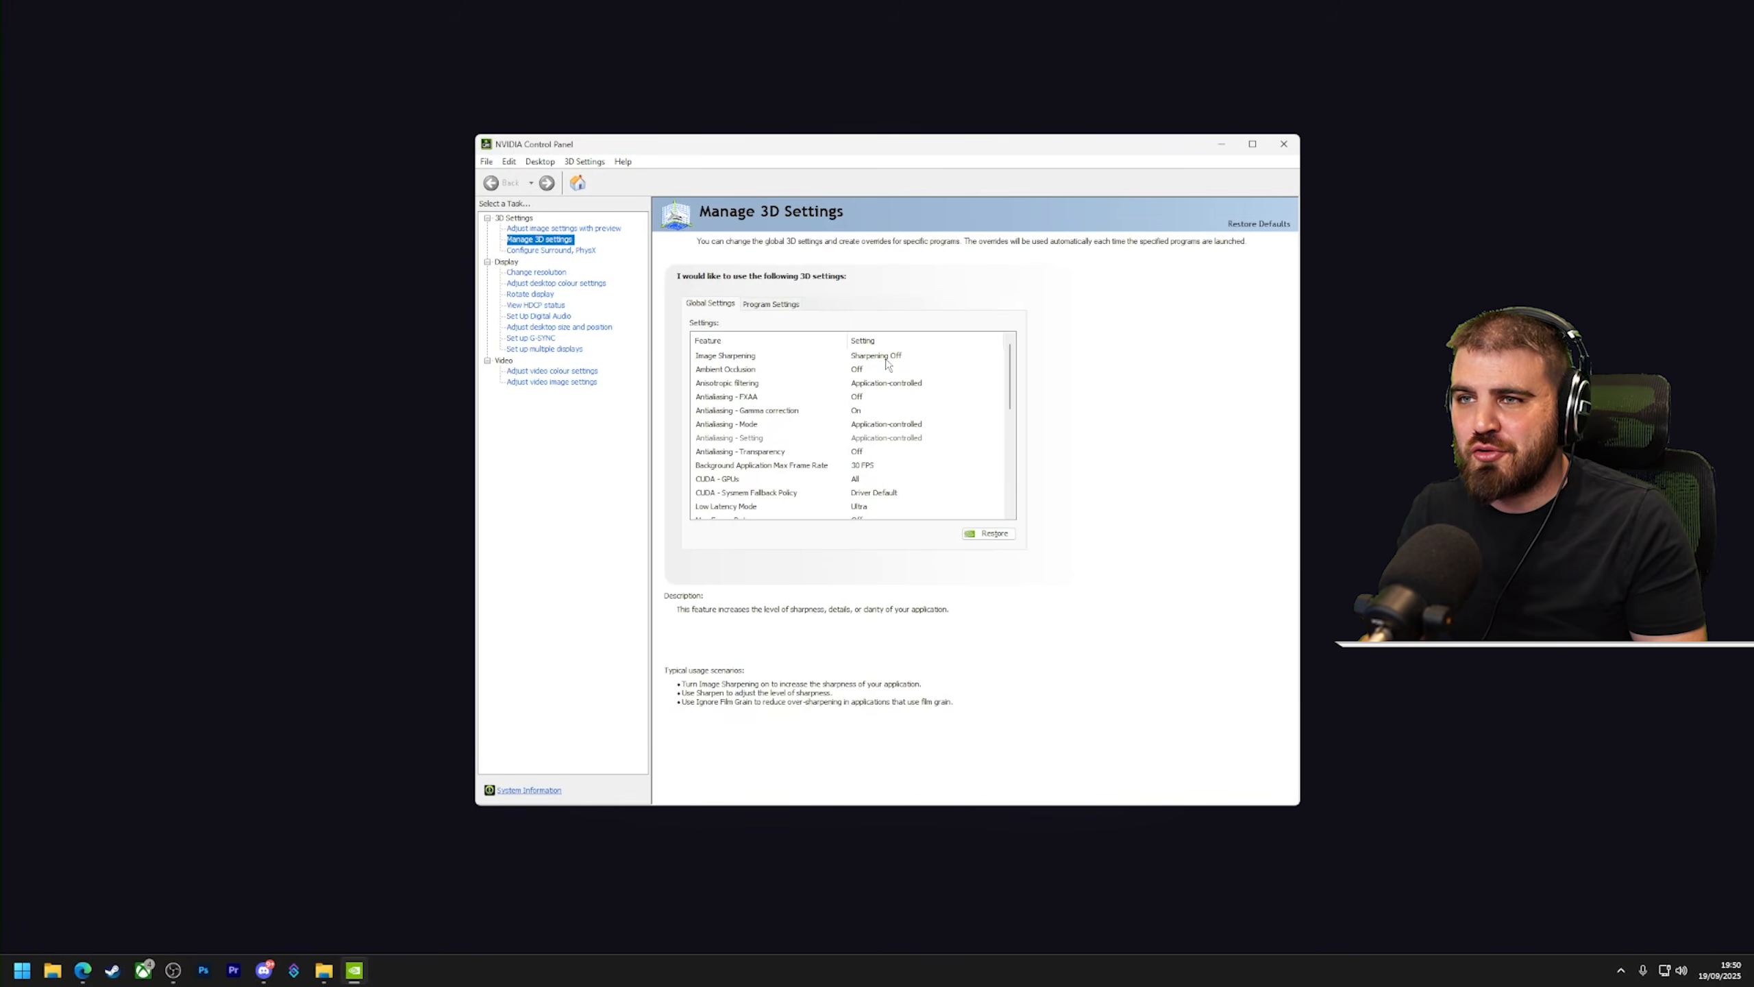
Step: Review Image Sharpening, Ambient Occlusion and Anisotropic filtering in the NVIDIA Control Panel's global 3D settings
{"action": "left_click", "coordinate": [880, 356]}
{"action": "left_click", "coordinate": [869, 372]}
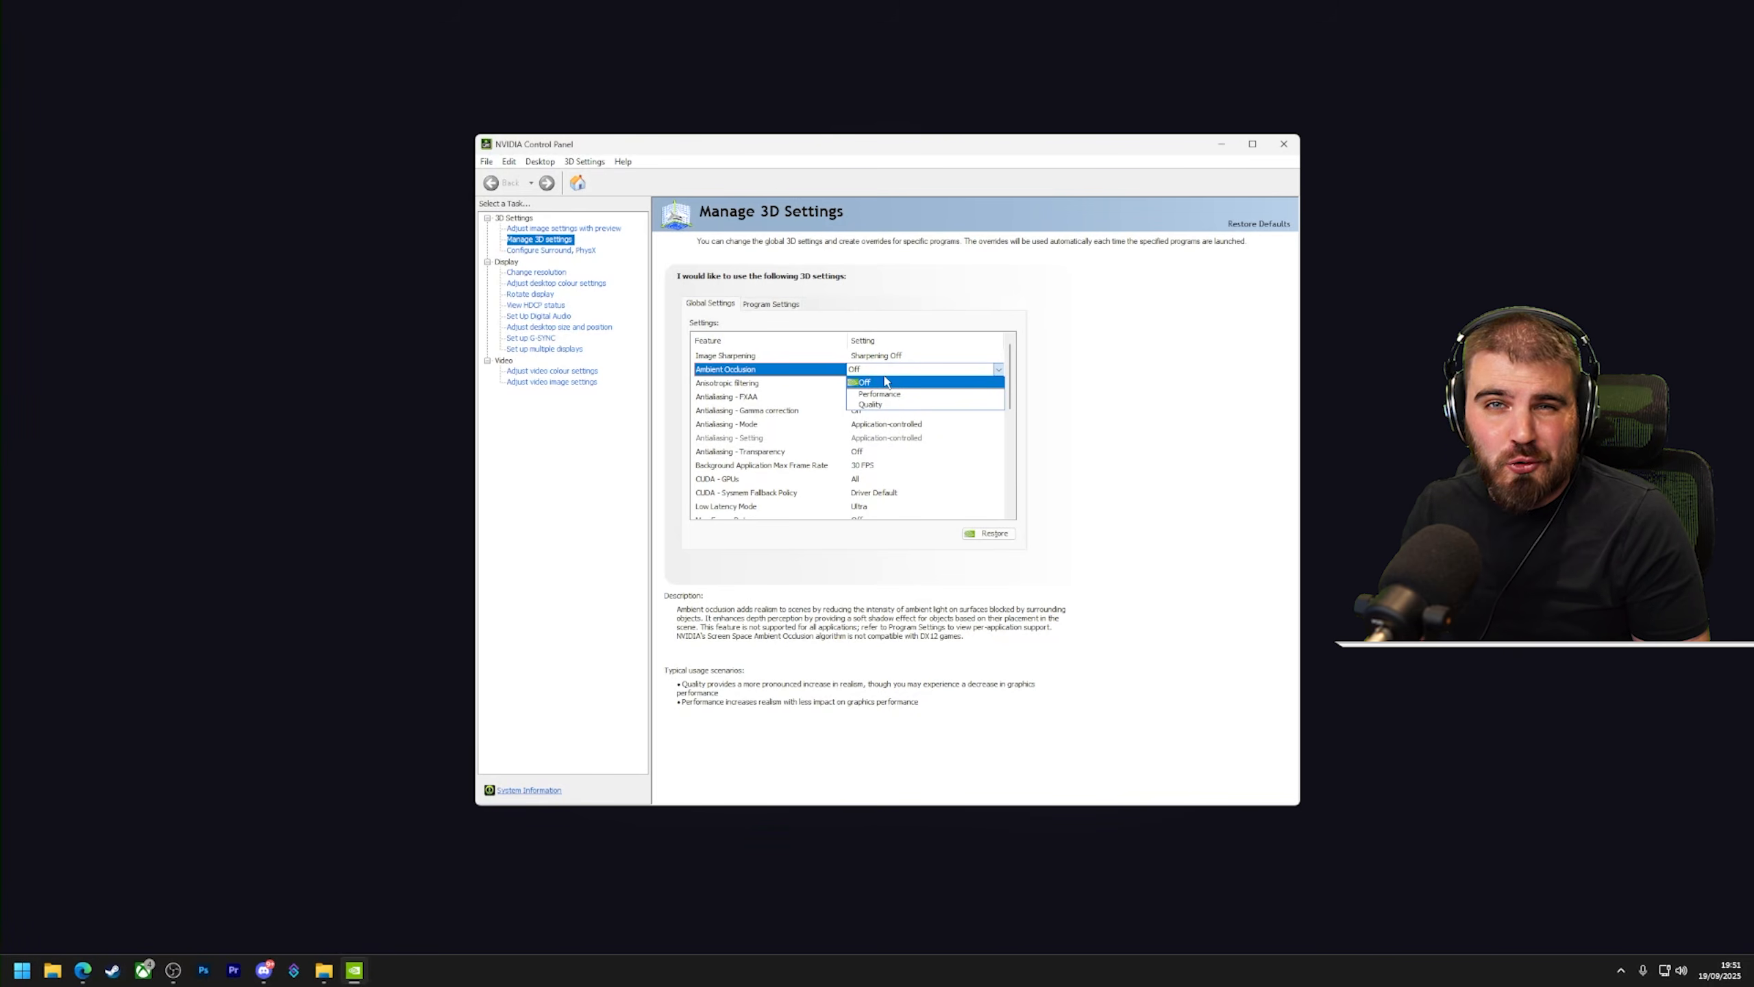
{"action": "left_click", "coordinate": [781, 385]}
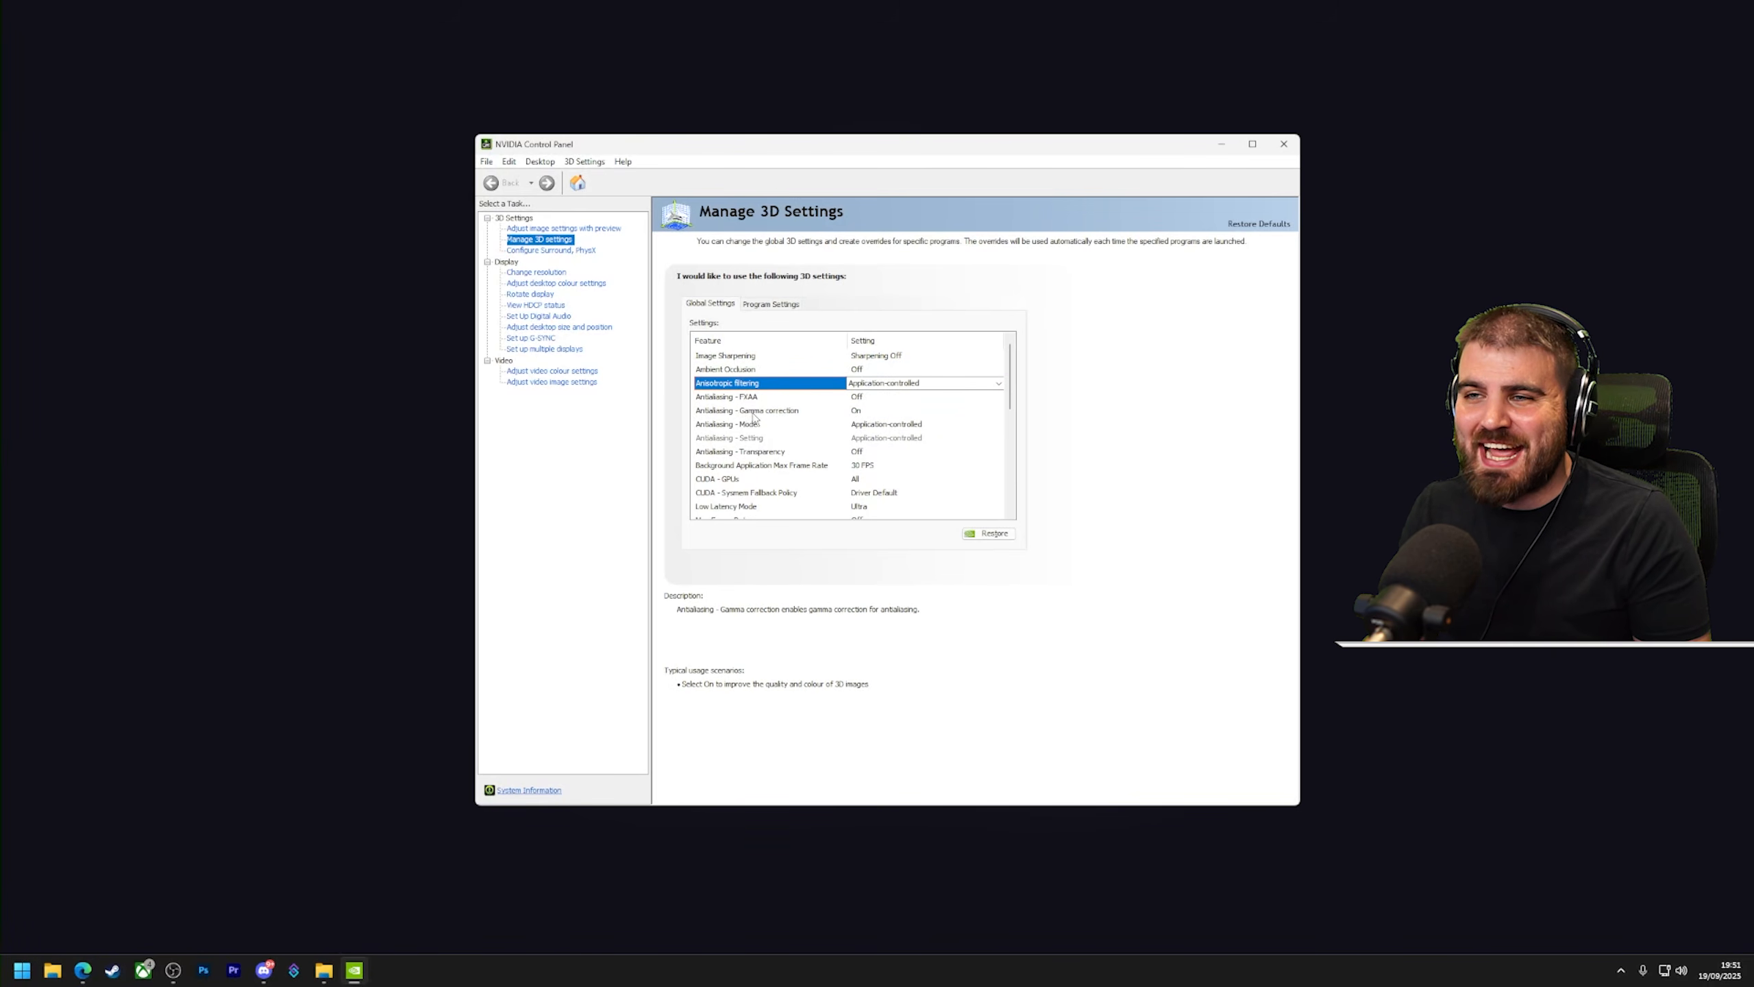
Step: Choose On for Antialiasing - Gamma correction in the global 3D settings
{"action": "left_click", "coordinate": [807, 412]}
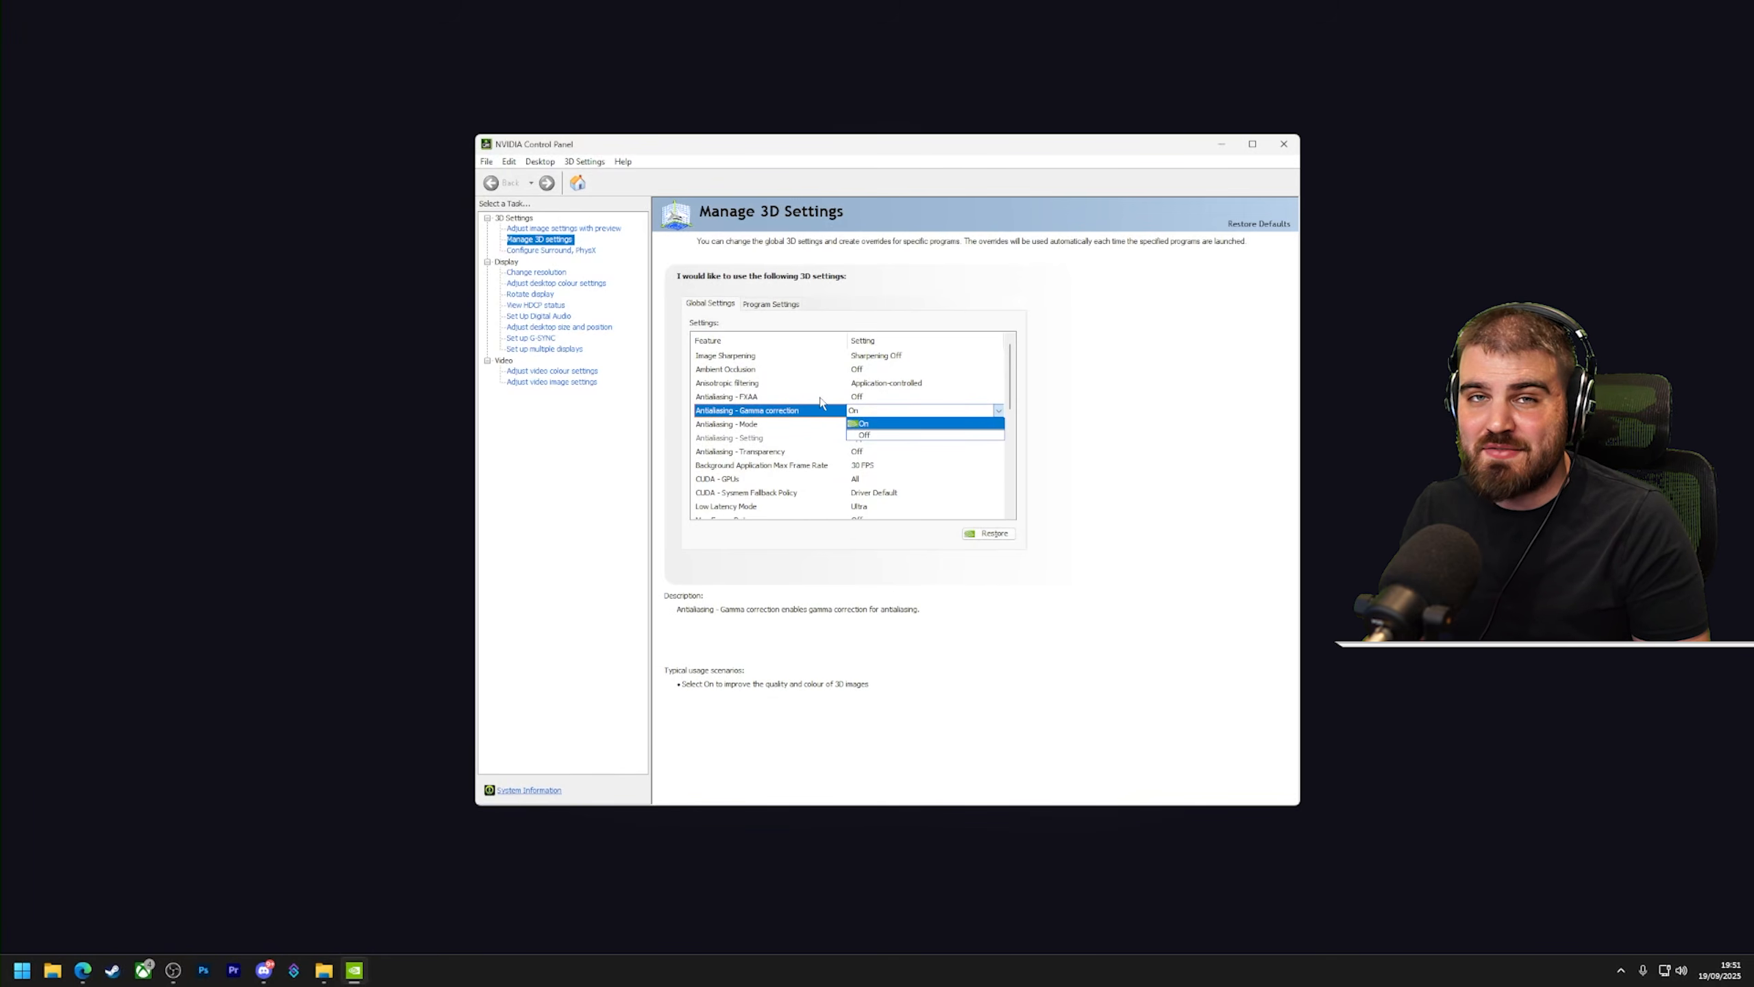
{"action": "left_click", "coordinate": [865, 423]}
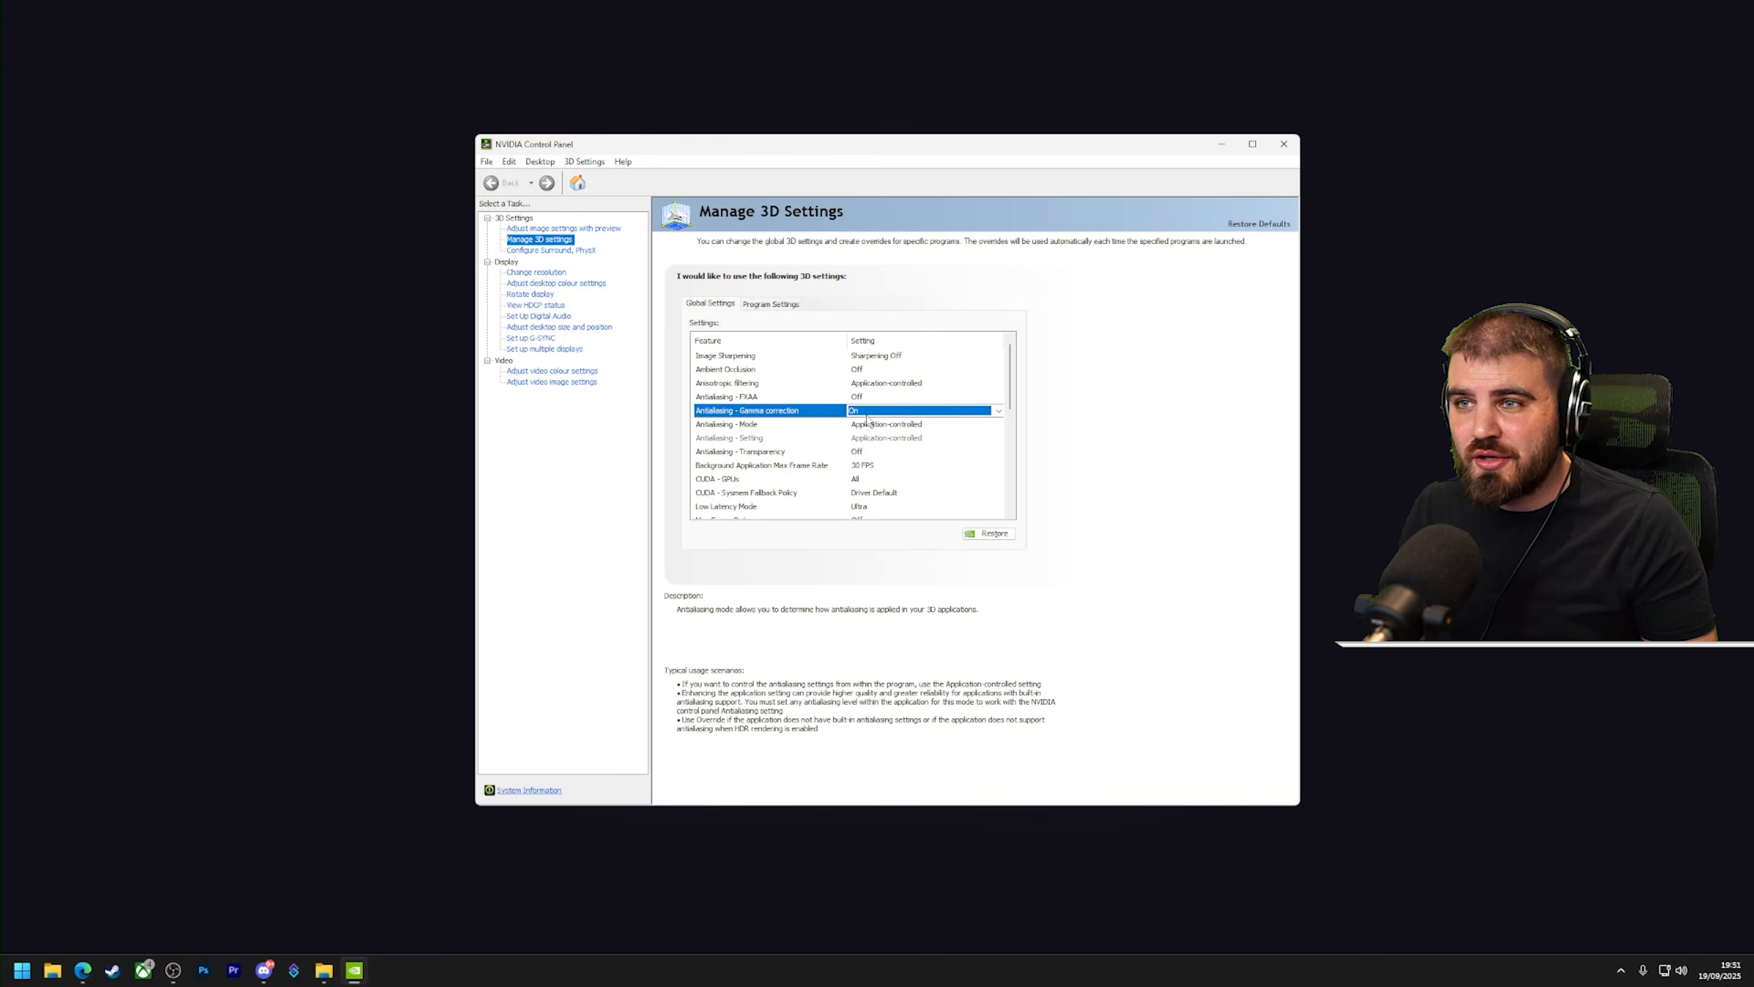
{"action": "left_click", "coordinate": [824, 413]}
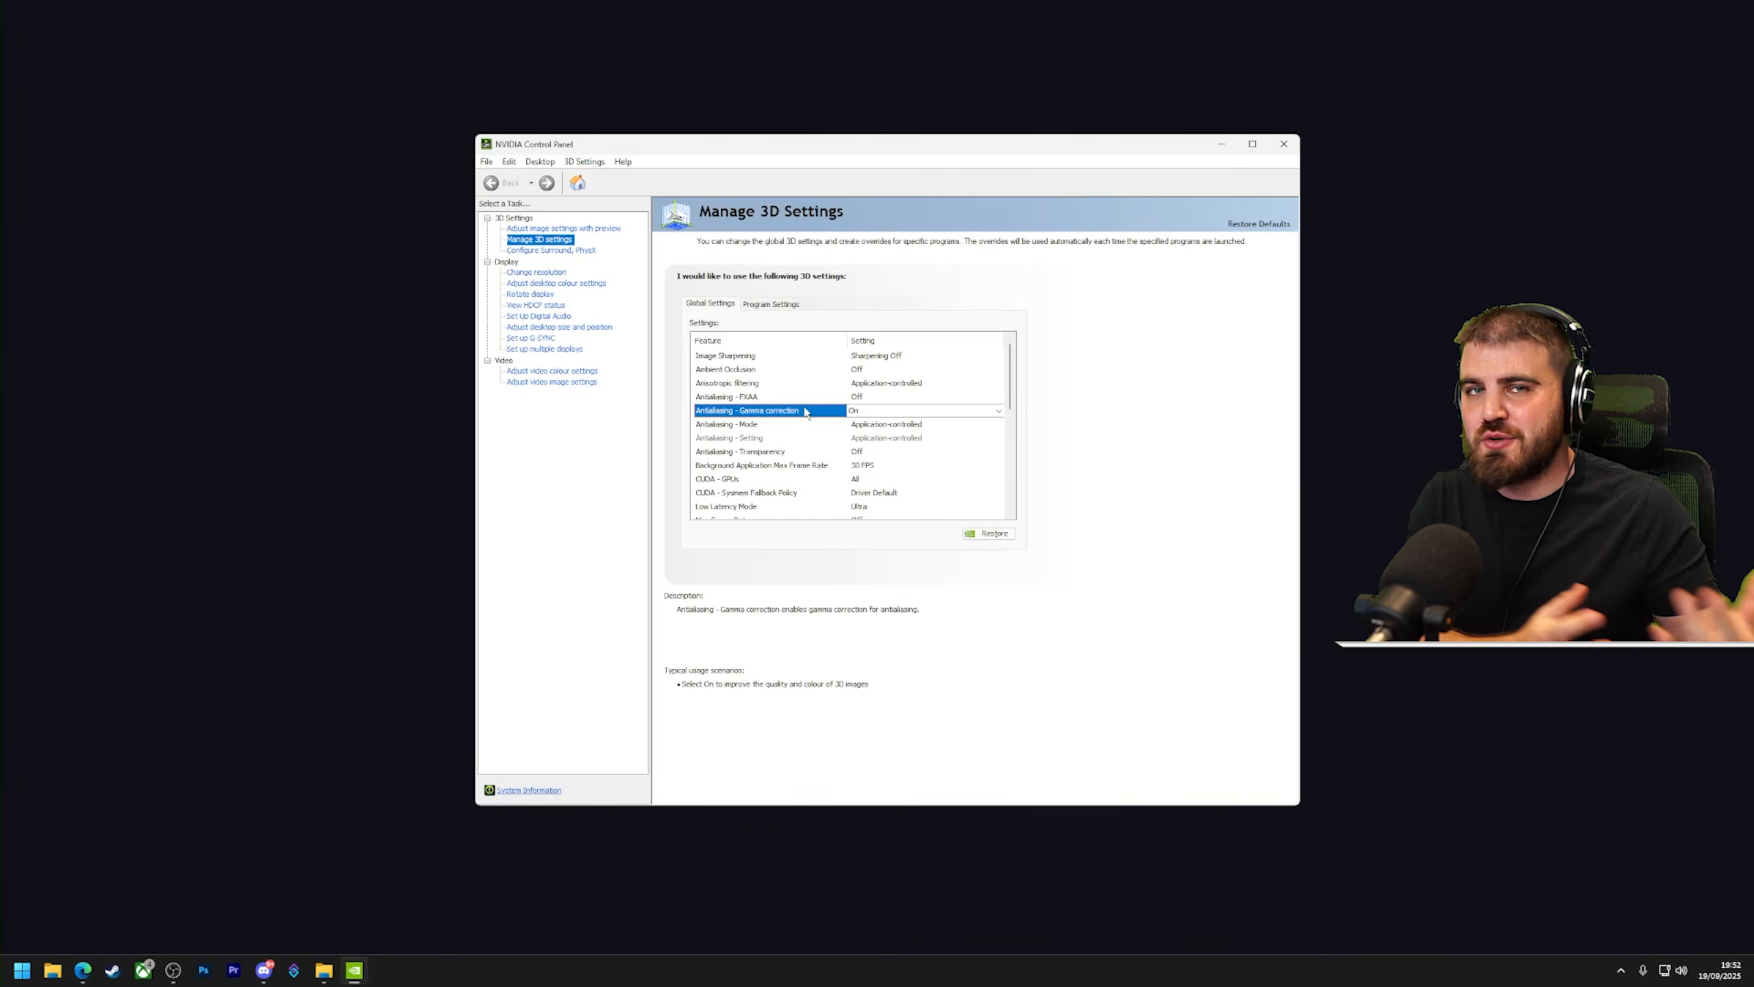
Step: Choose Driver Default for CUDA - Sysmem Fallback Policy in the global 3D settings
{"action": "scroll", "coordinate": [755, 463], "scroll_direction": "down", "scroll_amount": 1}
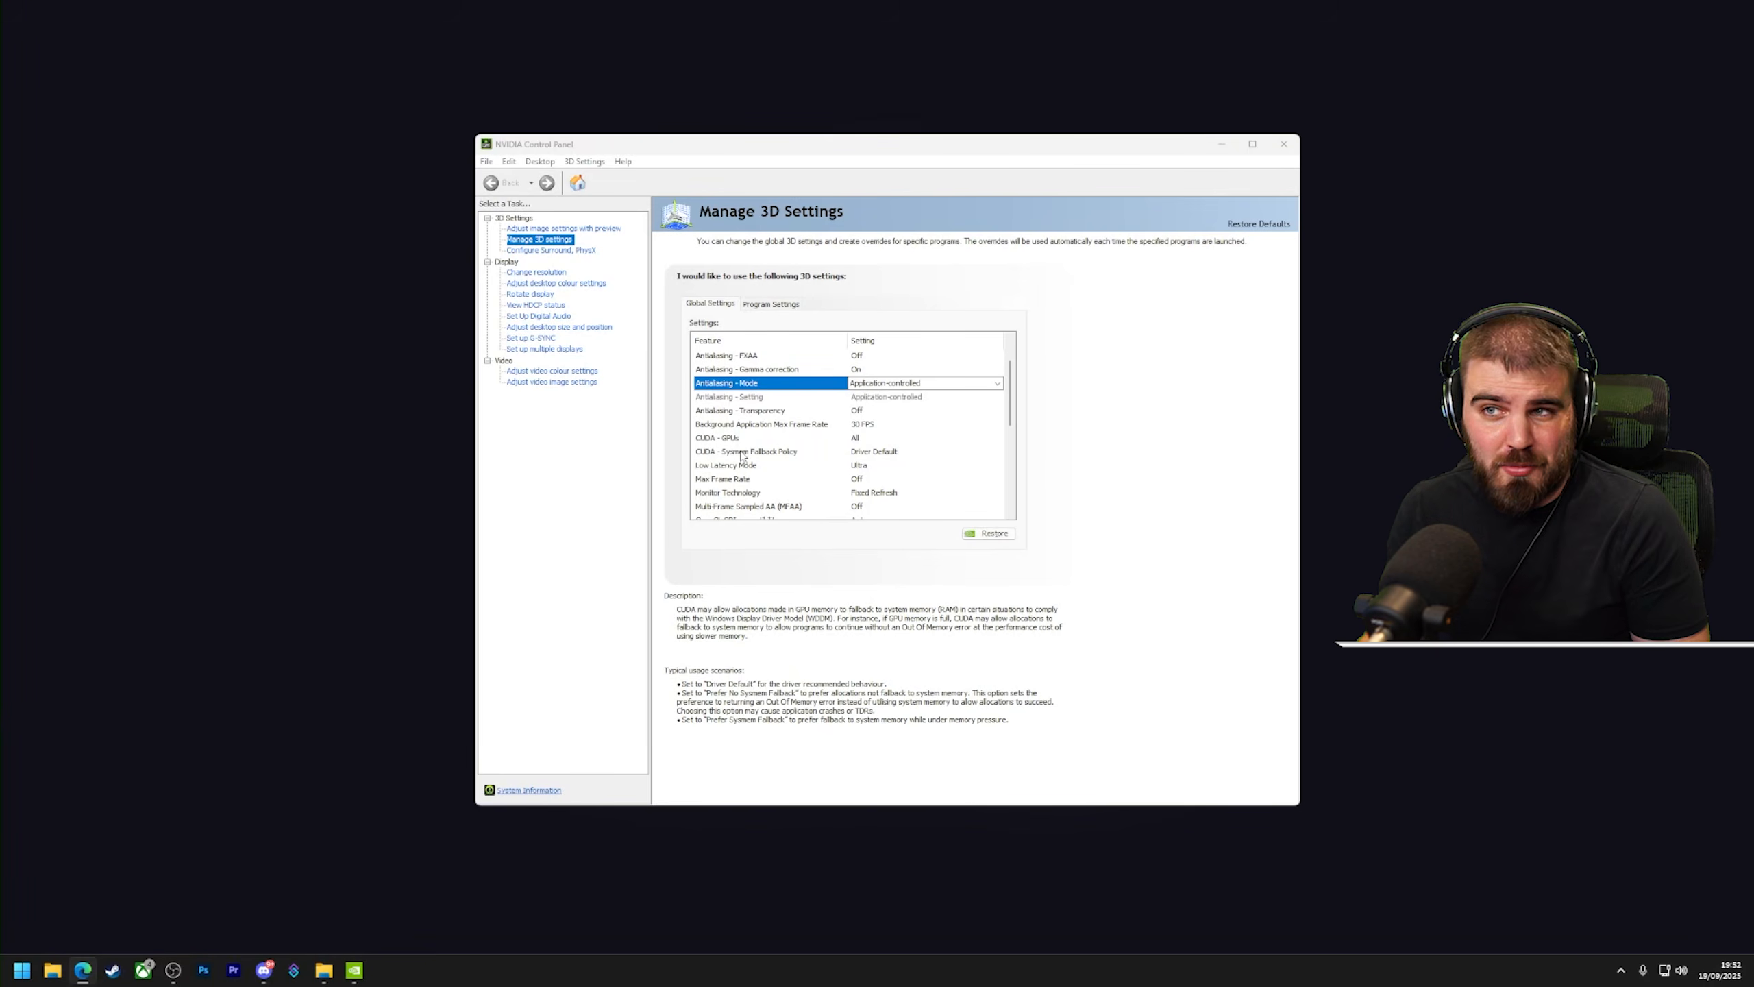
{"action": "left_click", "coordinate": [850, 453]}
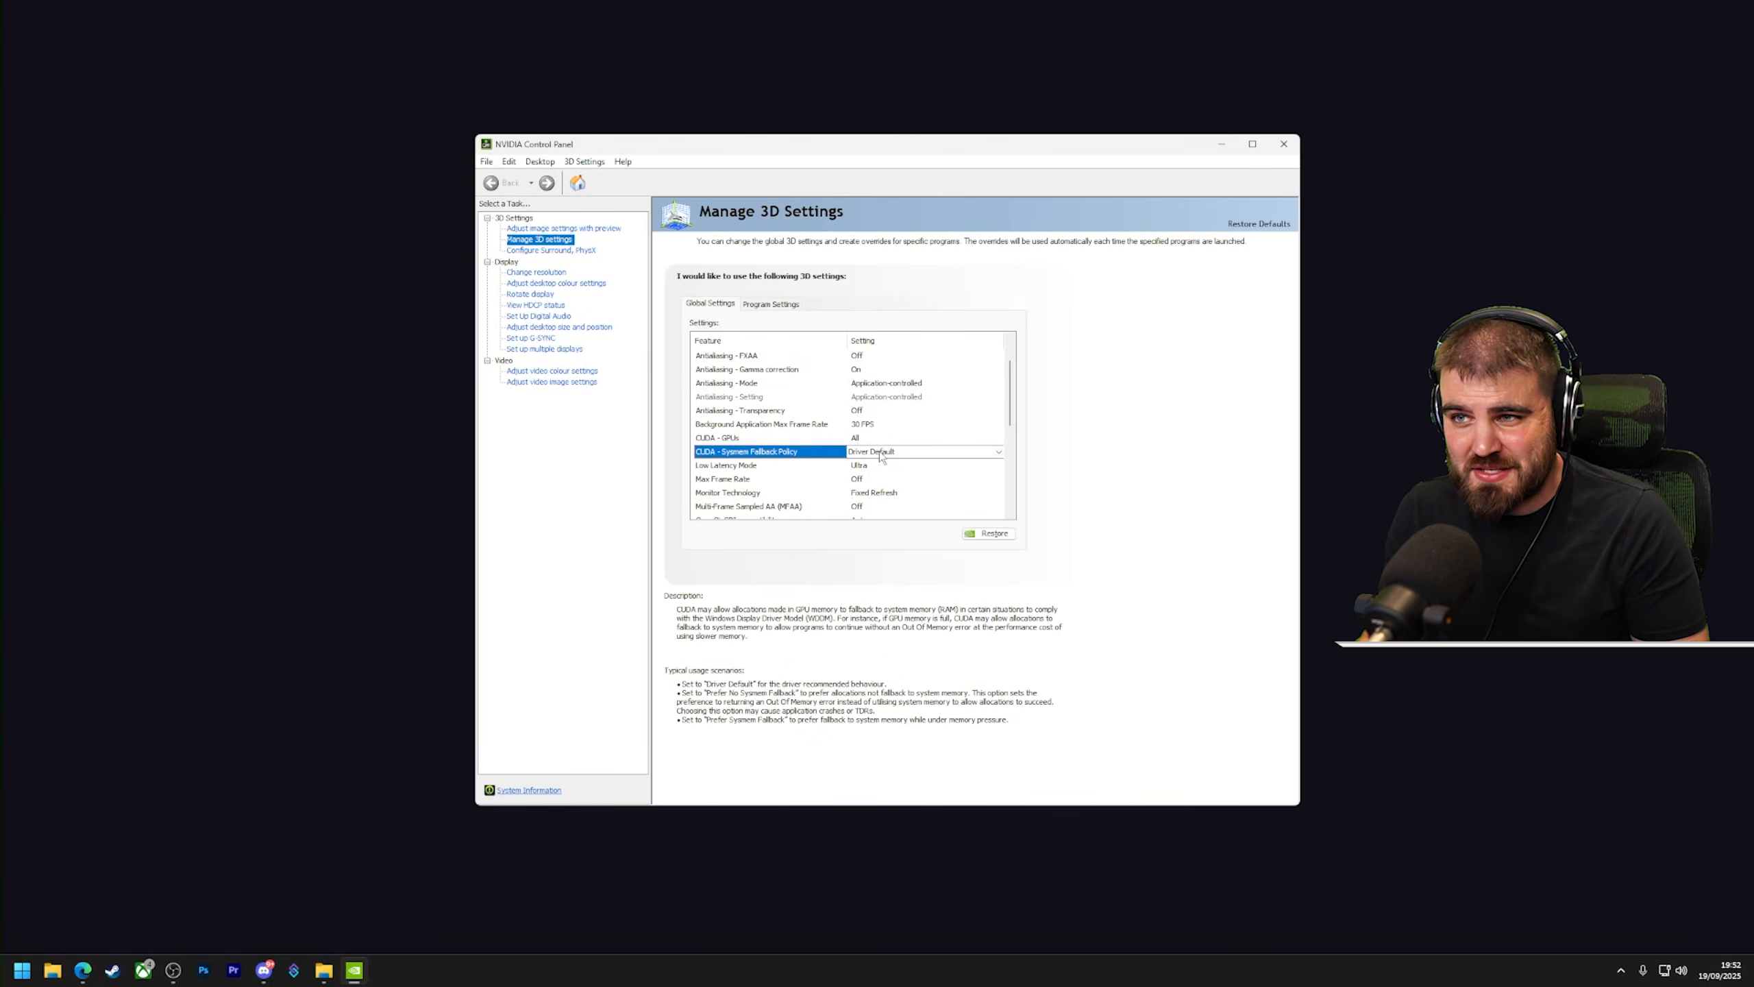
{"action": "left_click", "coordinate": [880, 453]}
{"action": "left_click", "coordinate": [889, 460]}
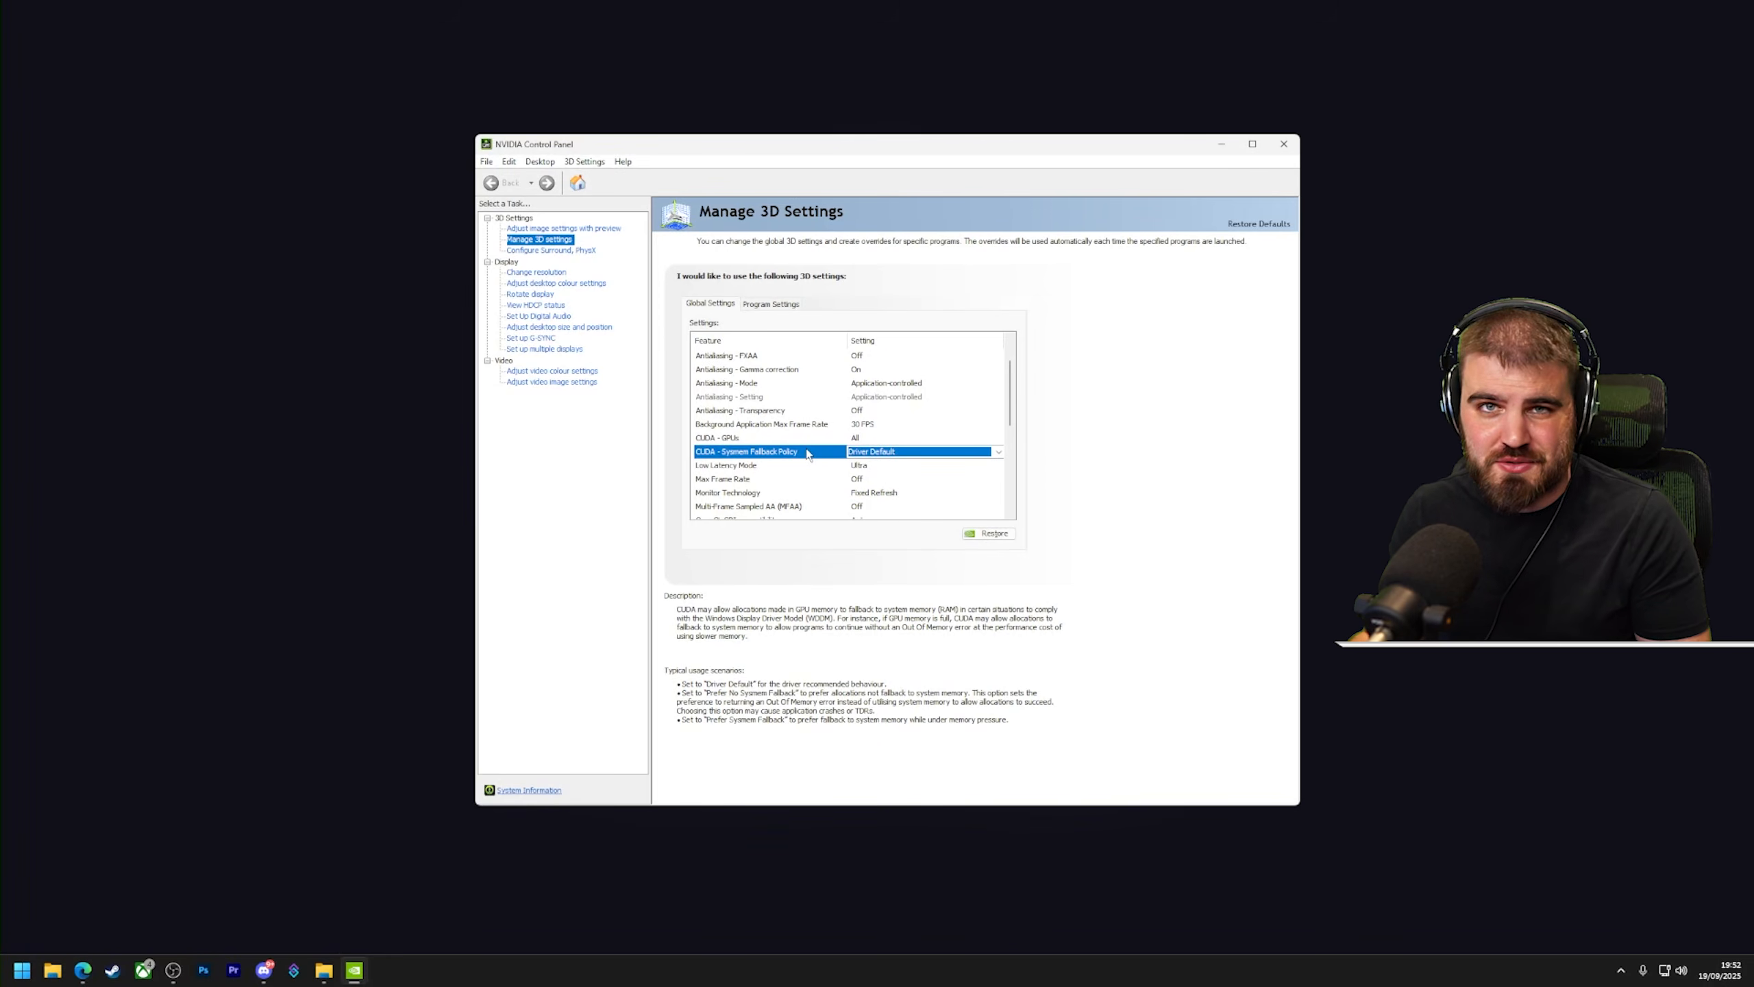
Step: Set the Preferred refresh rate to Highest available in the global 3D settings
{"action": "scroll", "coordinate": [808, 455], "scroll_direction": "down", "scroll_amount": 3}
{"action": "left_click", "coordinate": [760, 471]}
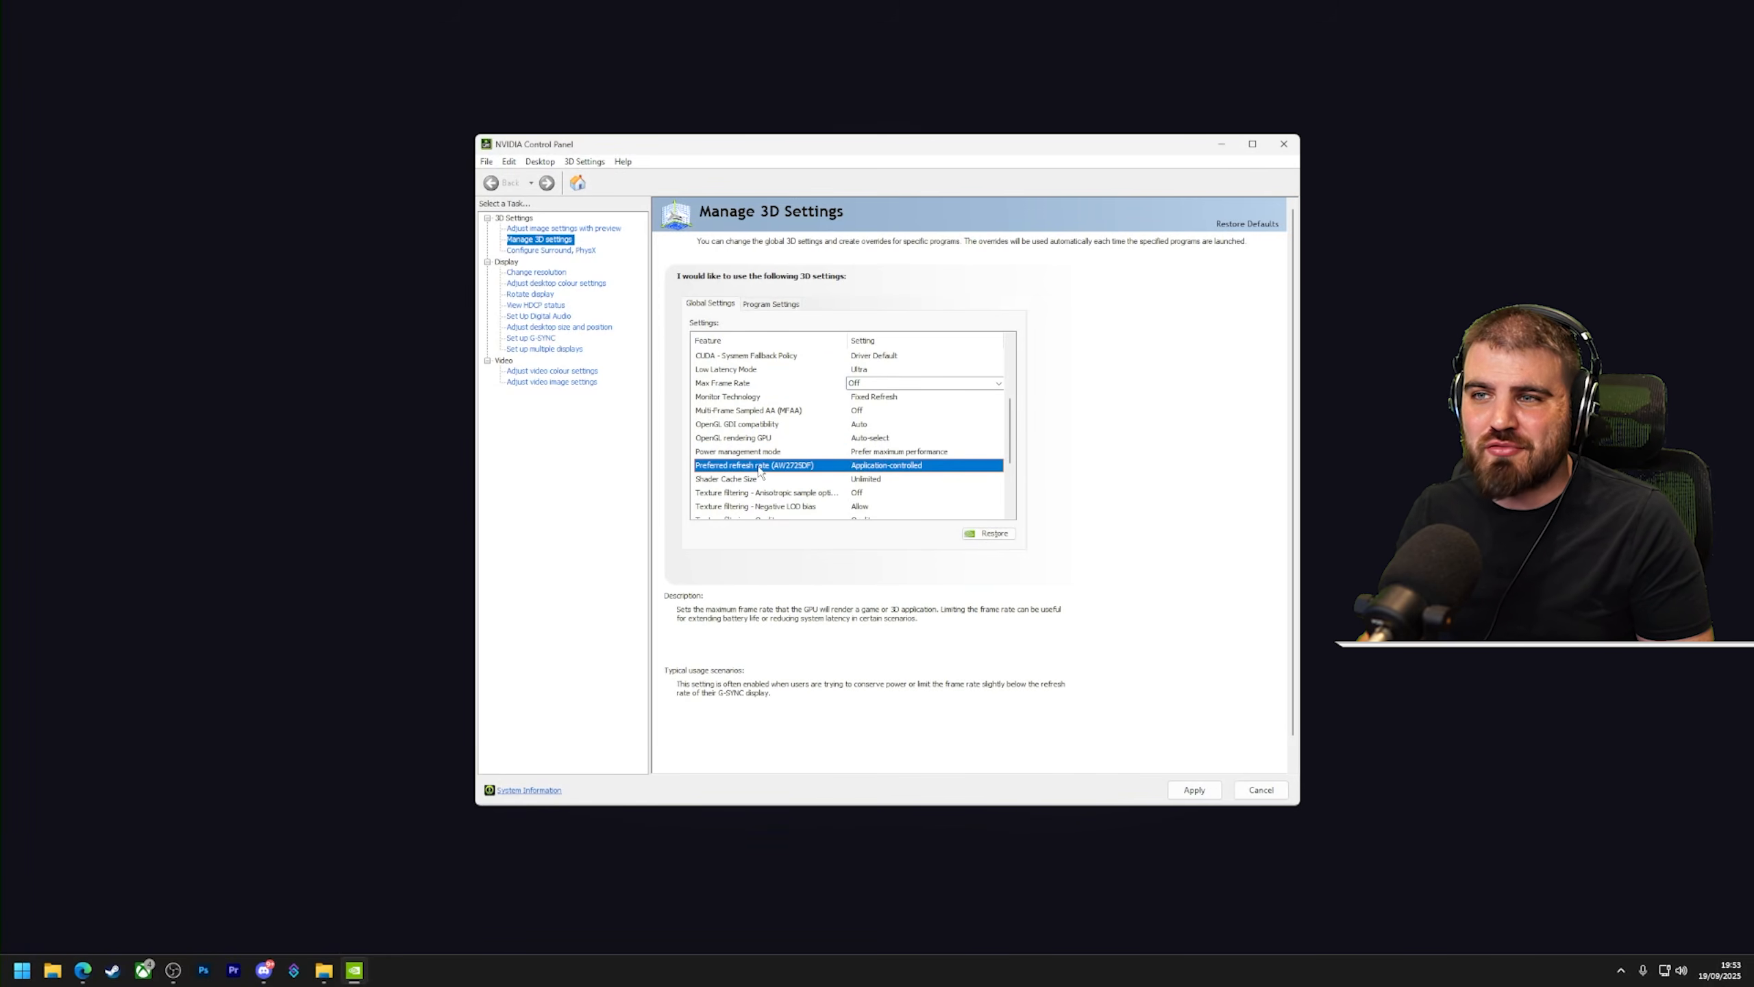
{"action": "left_click", "coordinate": [884, 467]}
{"action": "left_click", "coordinate": [888, 469]}
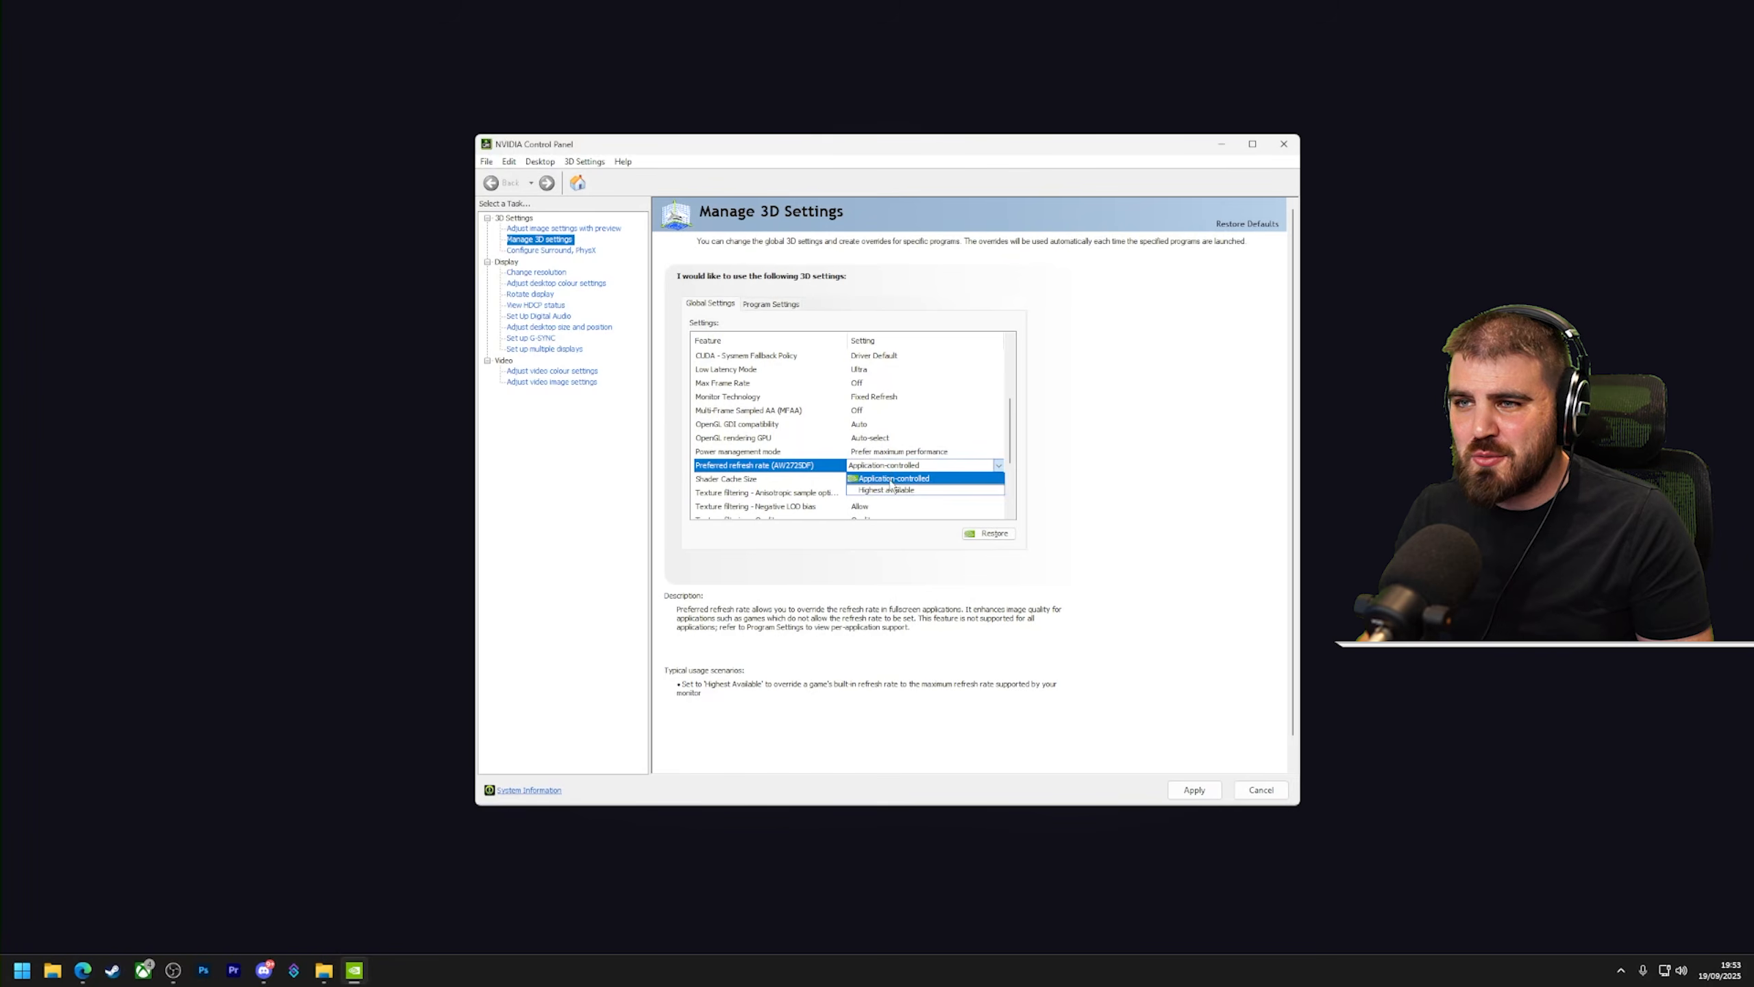
{"action": "left_click", "coordinate": [889, 489]}
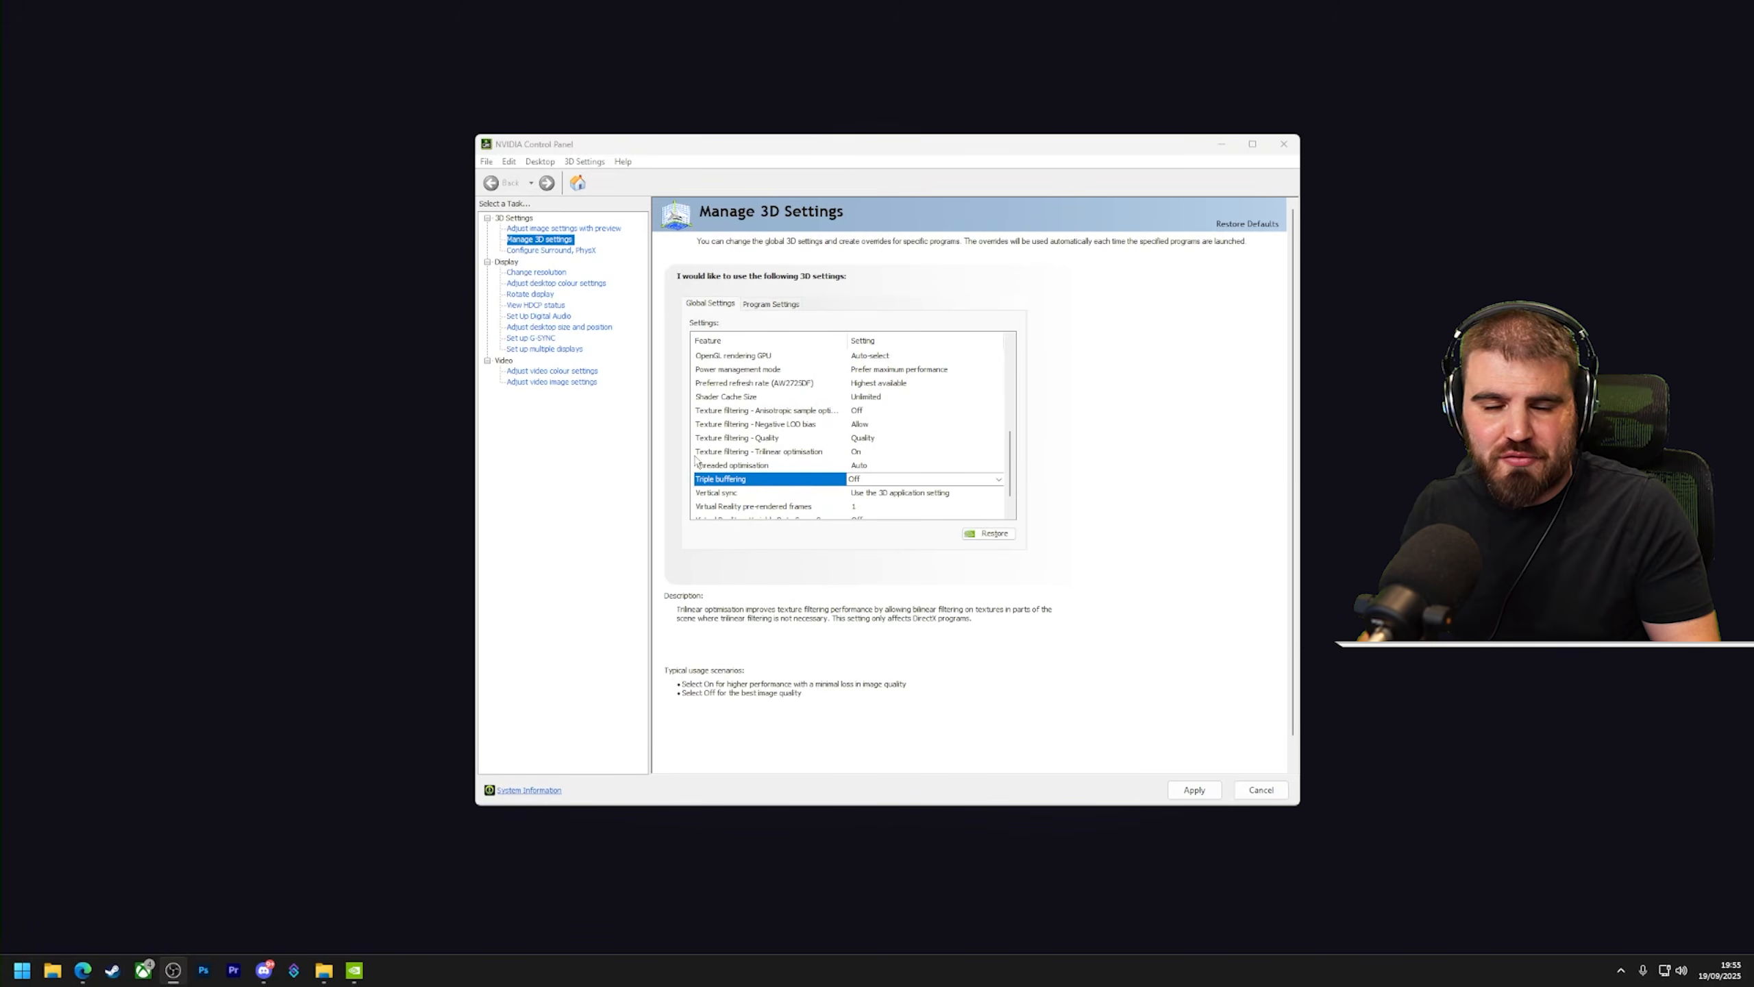
Step: Choose 1 for Virtual Reality pre-rendered frames in the global 3D settings
{"action": "scroll", "coordinate": [731, 462], "scroll_direction": "down", "scroll_amount": 1}
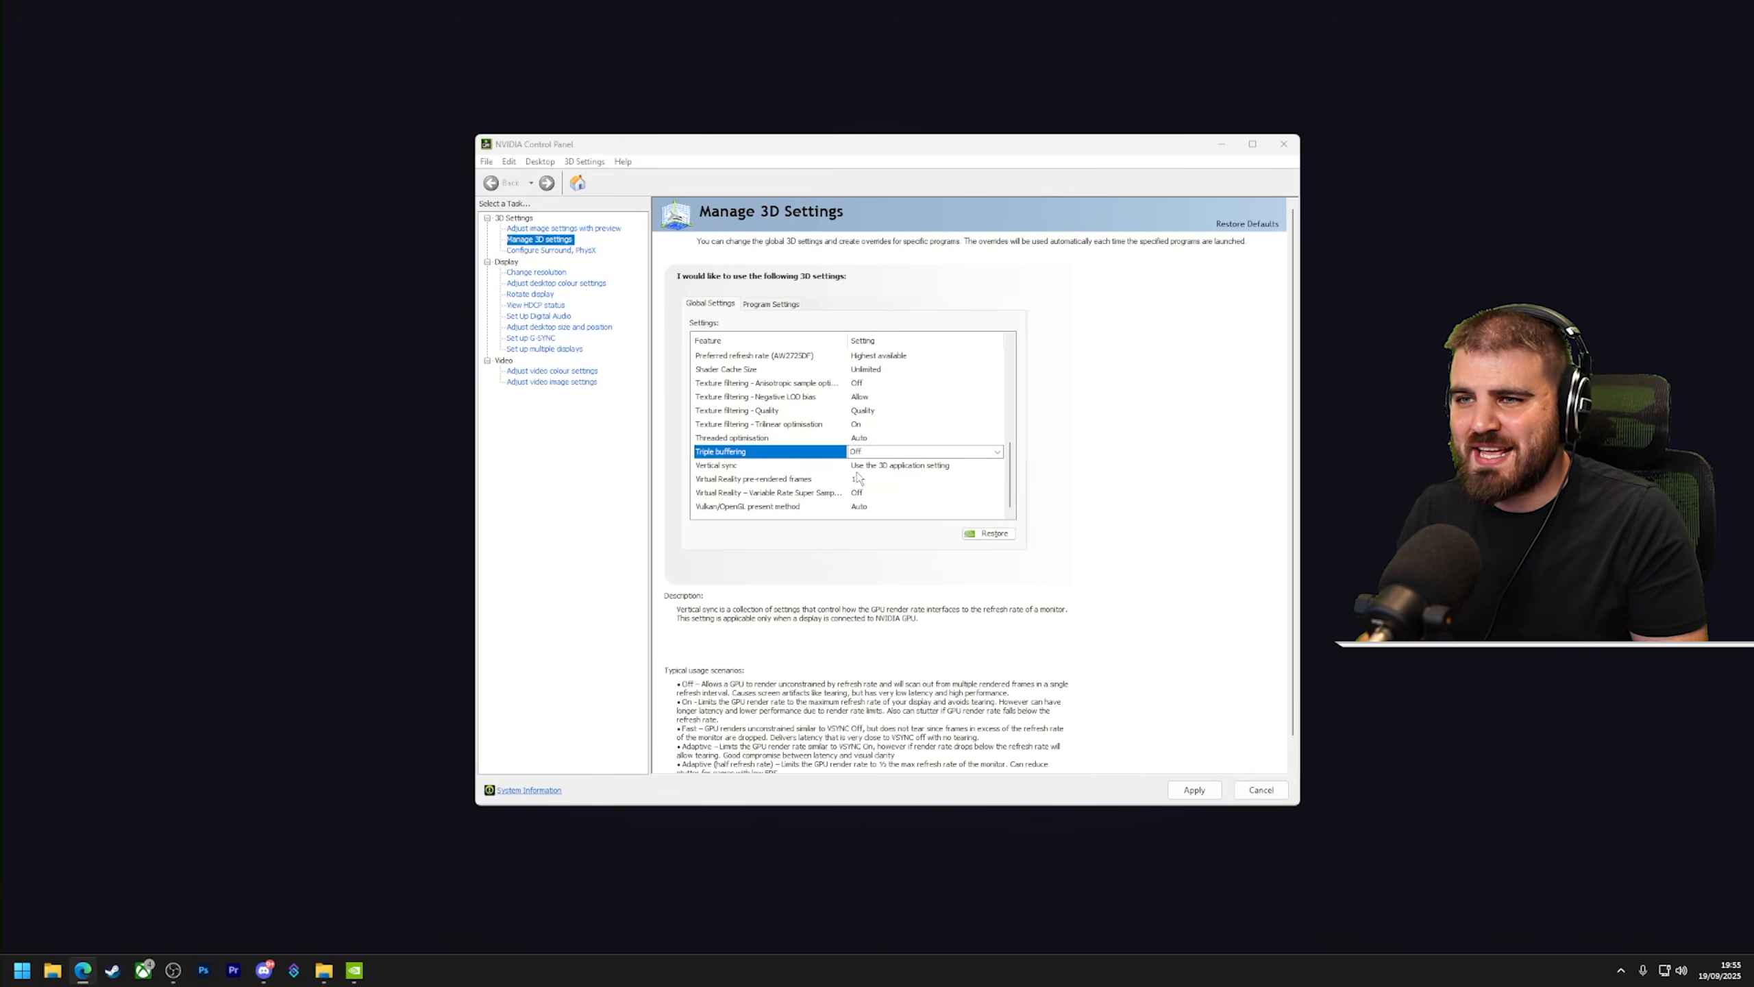
{"action": "left_click", "coordinate": [758, 484]}
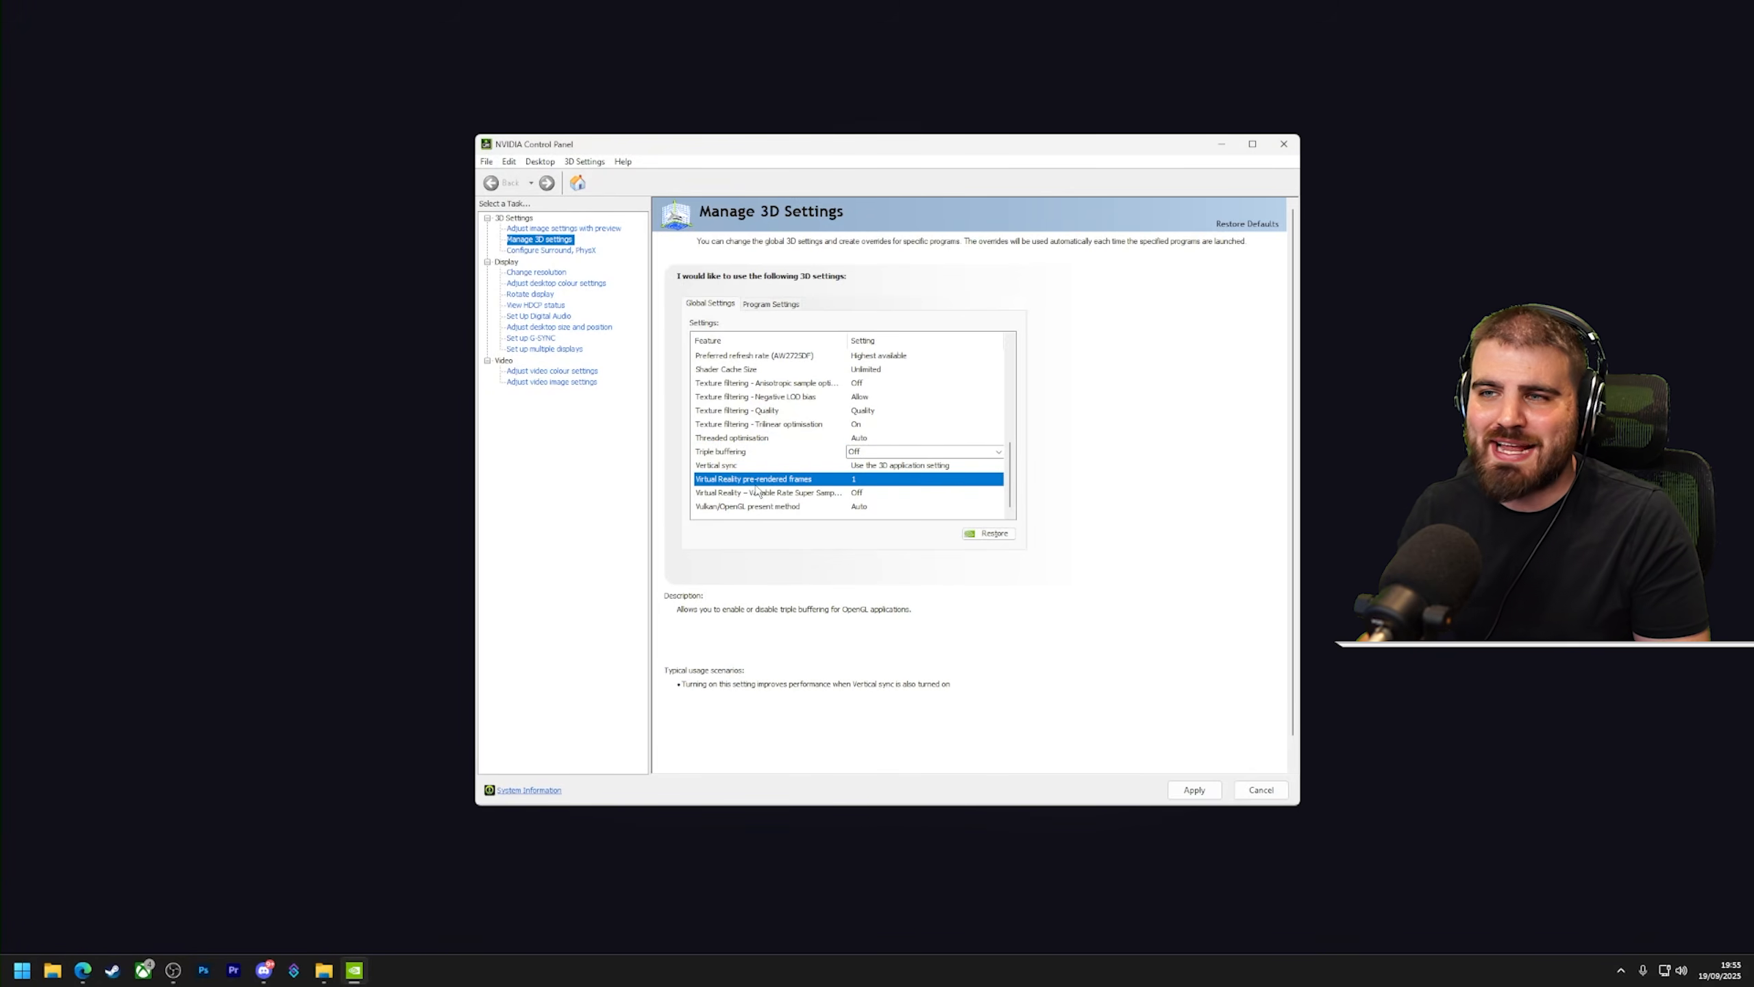
{"action": "left_click", "coordinate": [868, 481]}
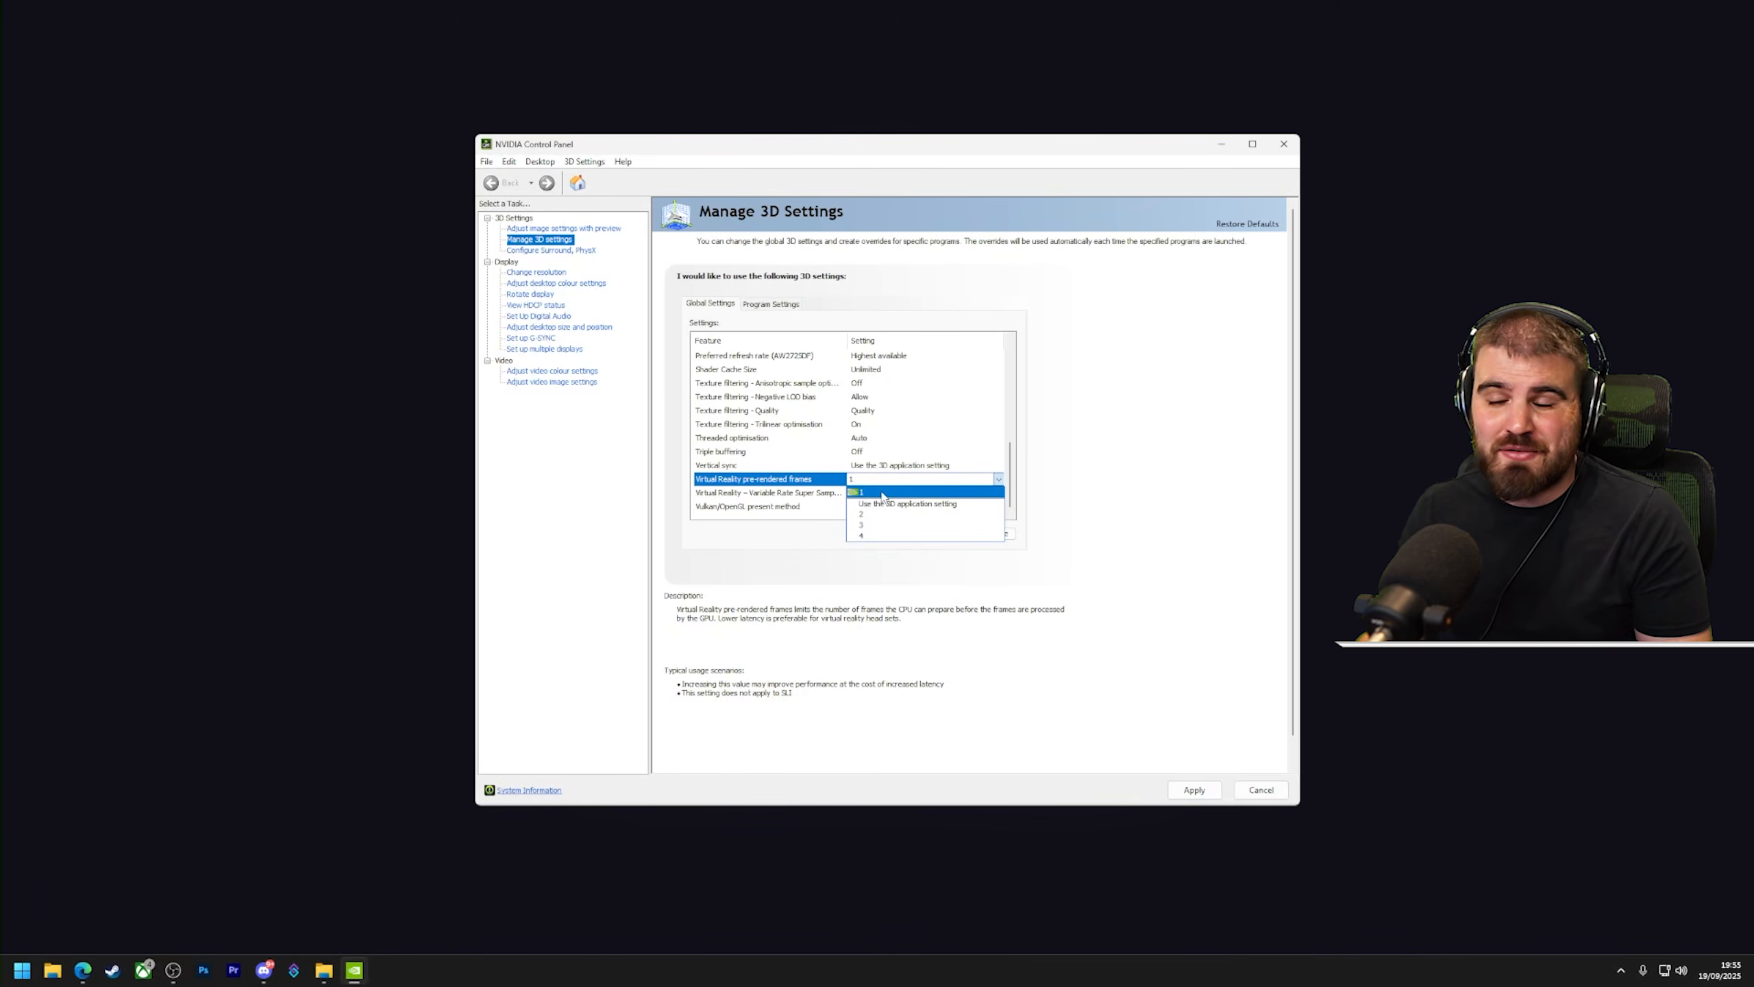
{"action": "left_click", "coordinate": [882, 493]}
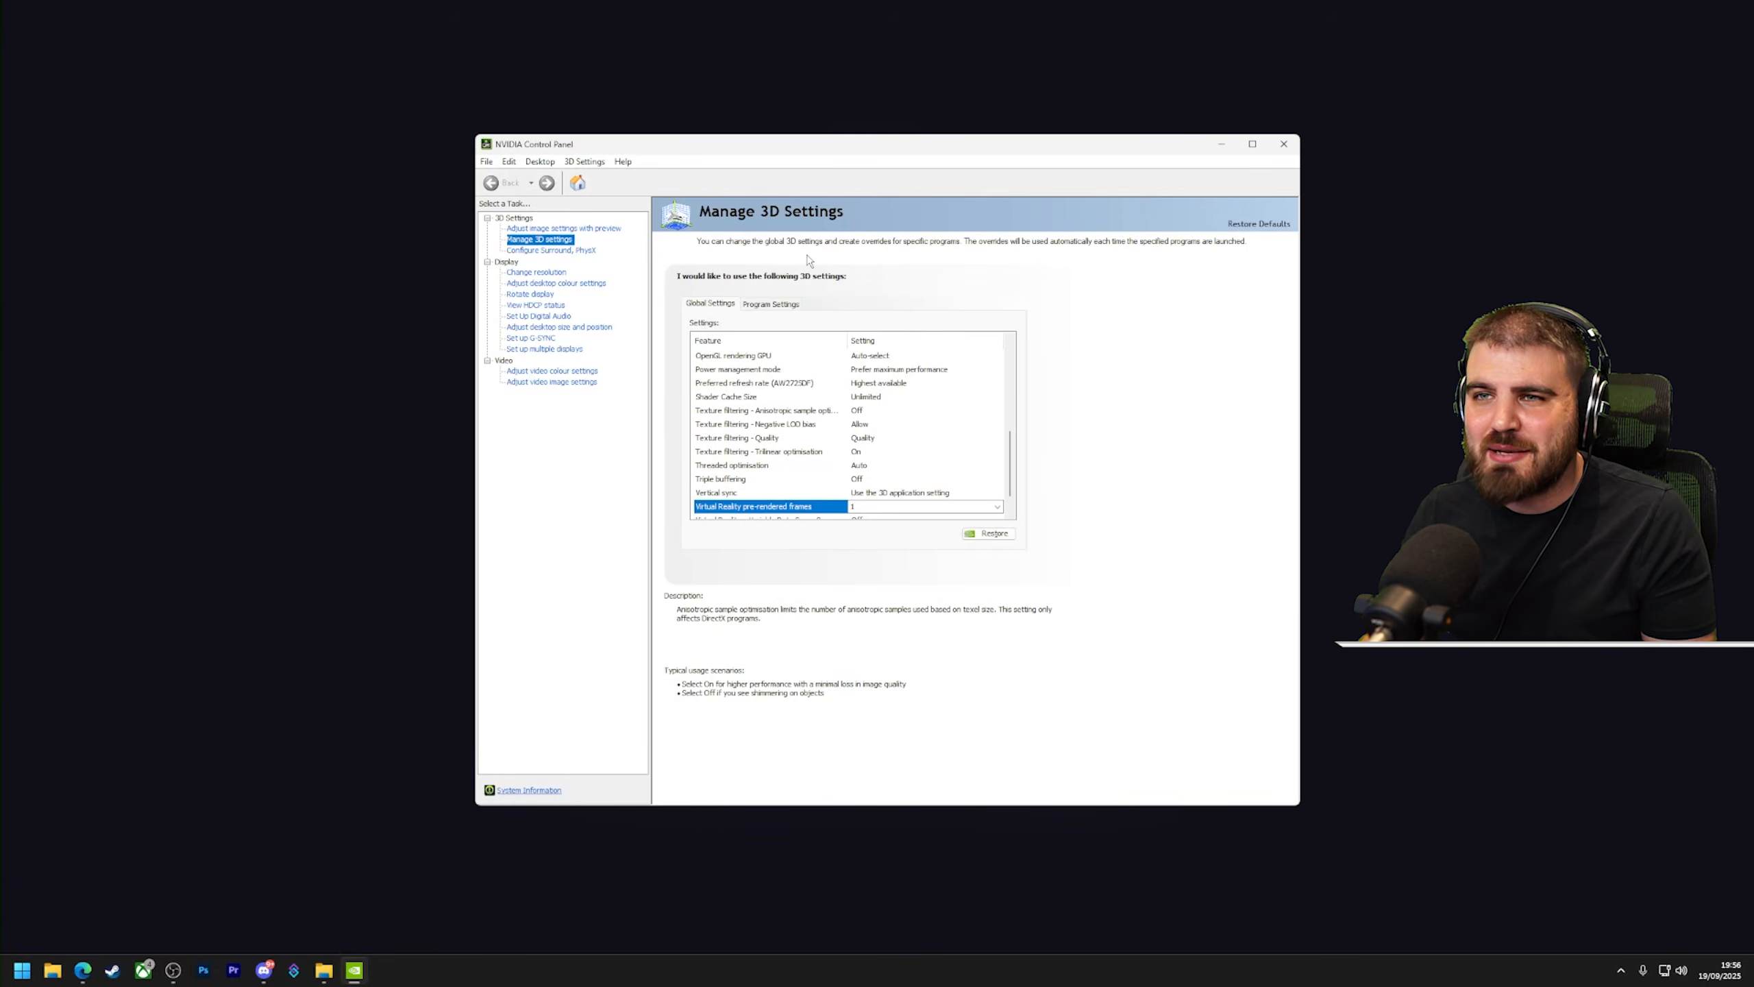
Step: Open the desktop colour settings and examine the second display's Digital vibrance
{"action": "left_click", "coordinate": [556, 283]}
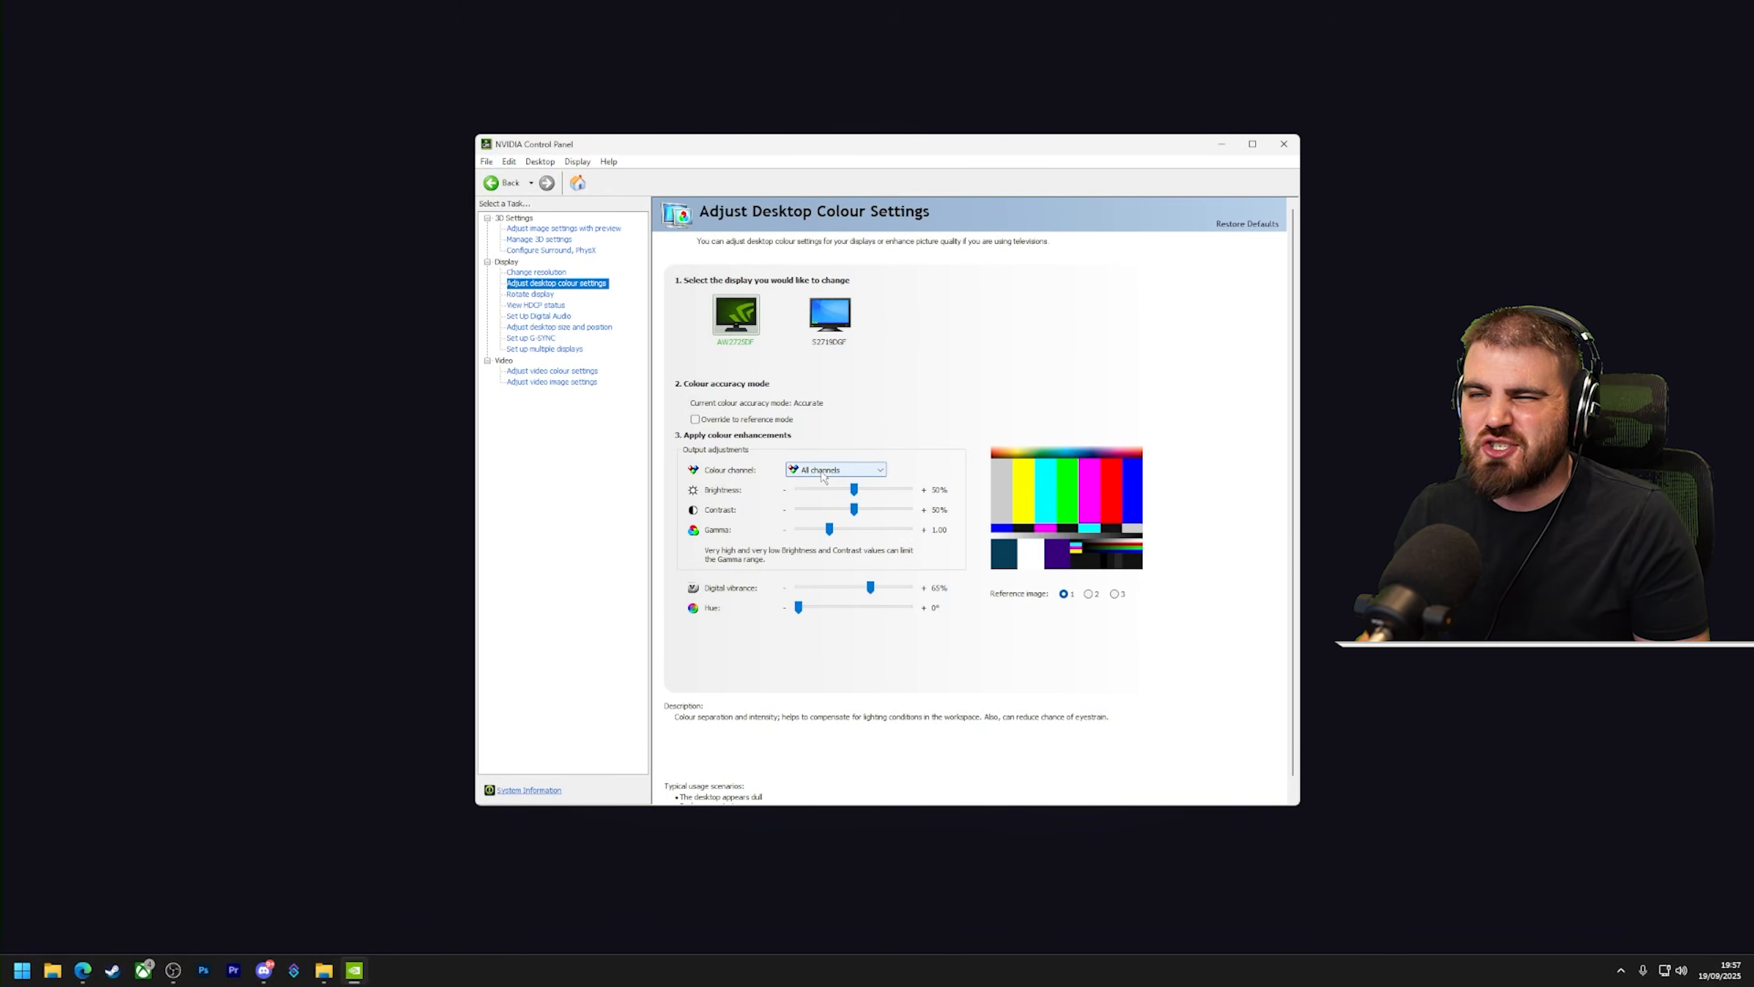
{"action": "left_click", "coordinate": [836, 328]}
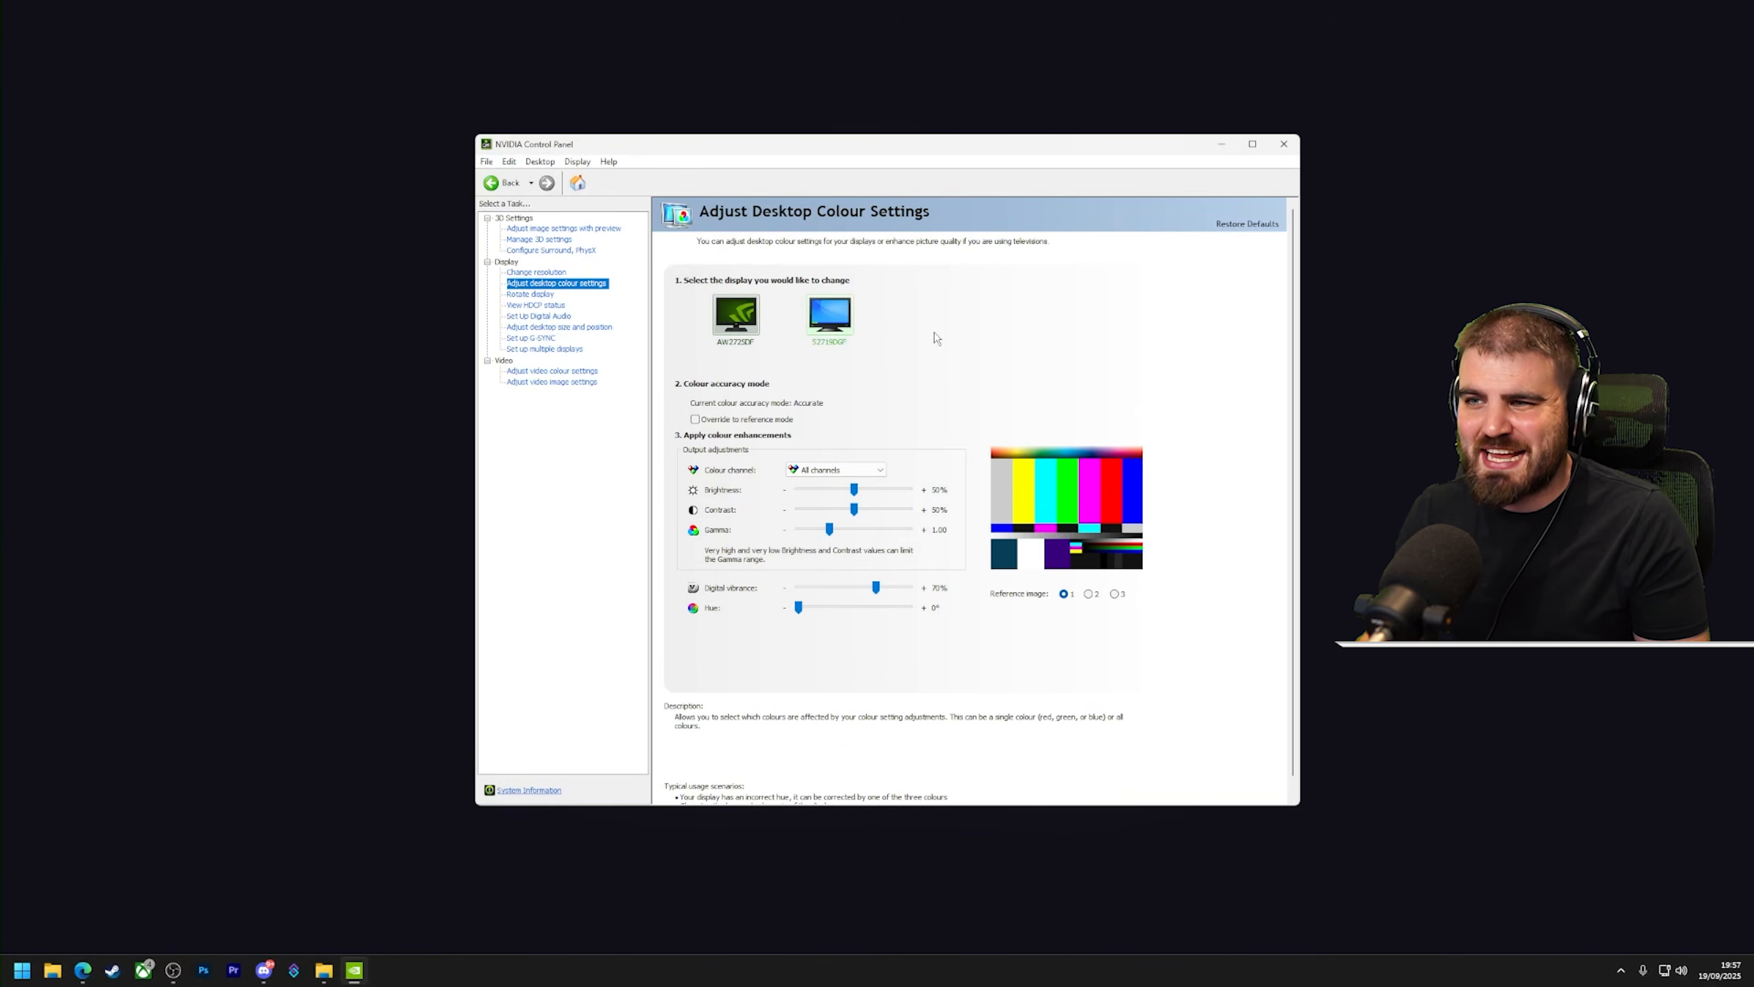
{"action": "left_click", "coordinate": [880, 588]}
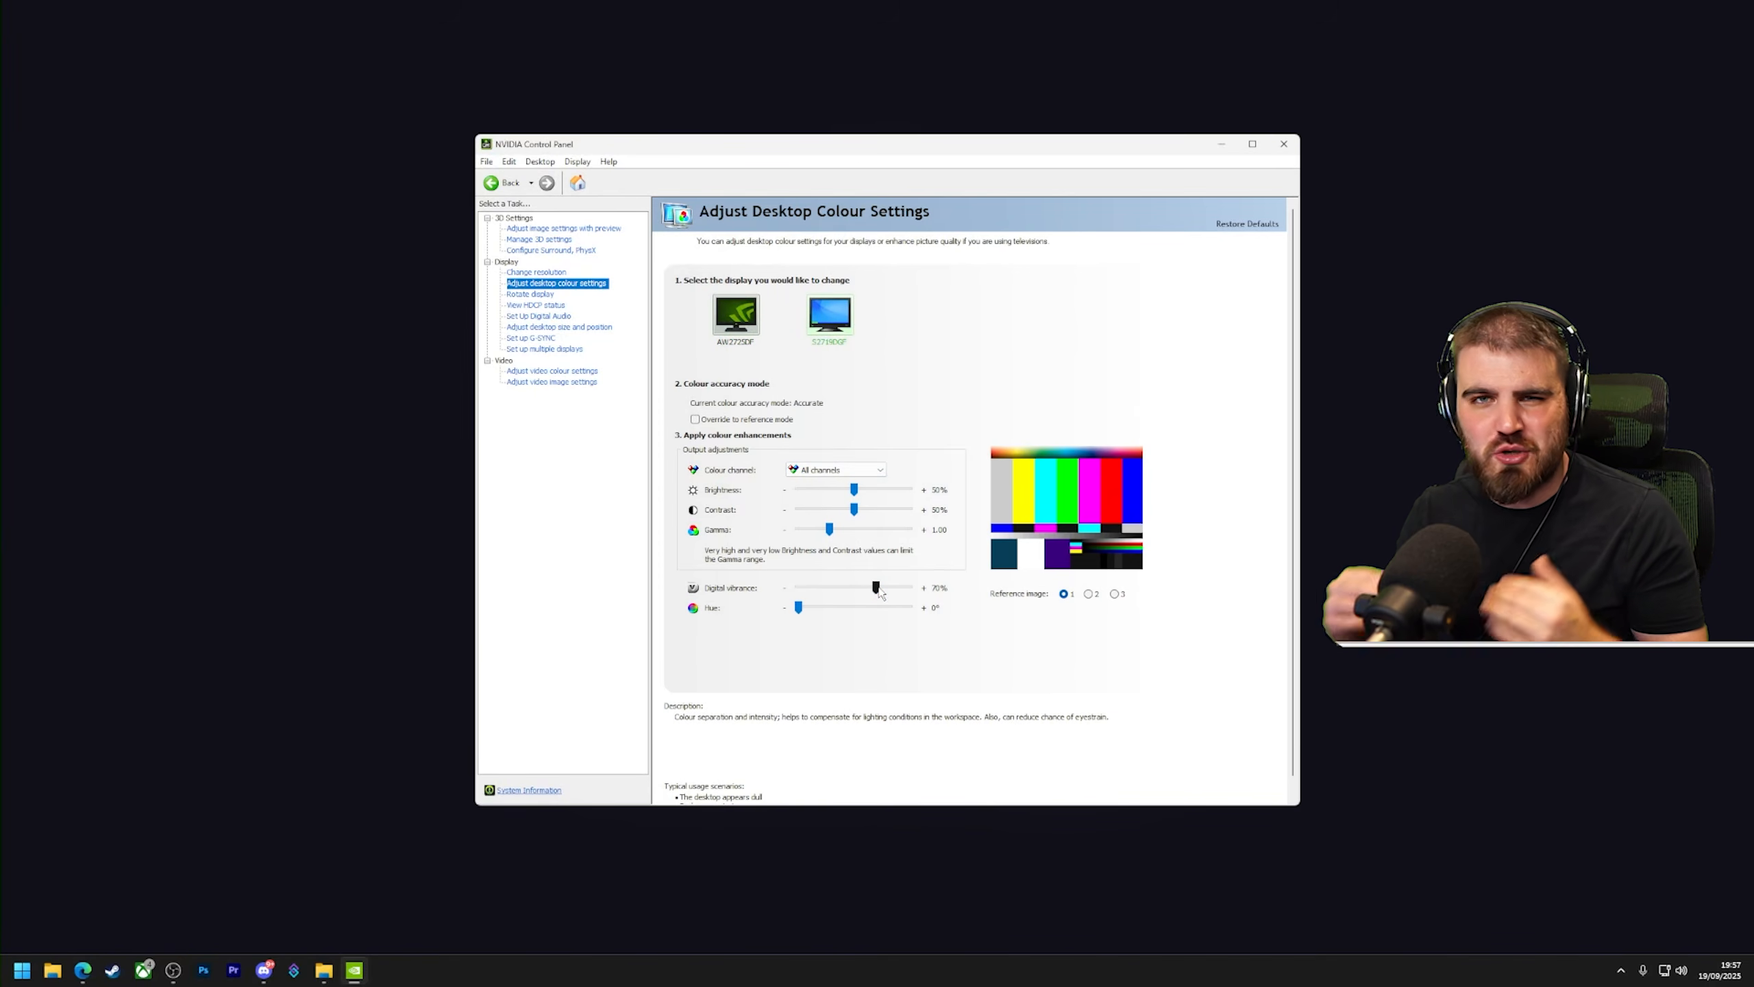